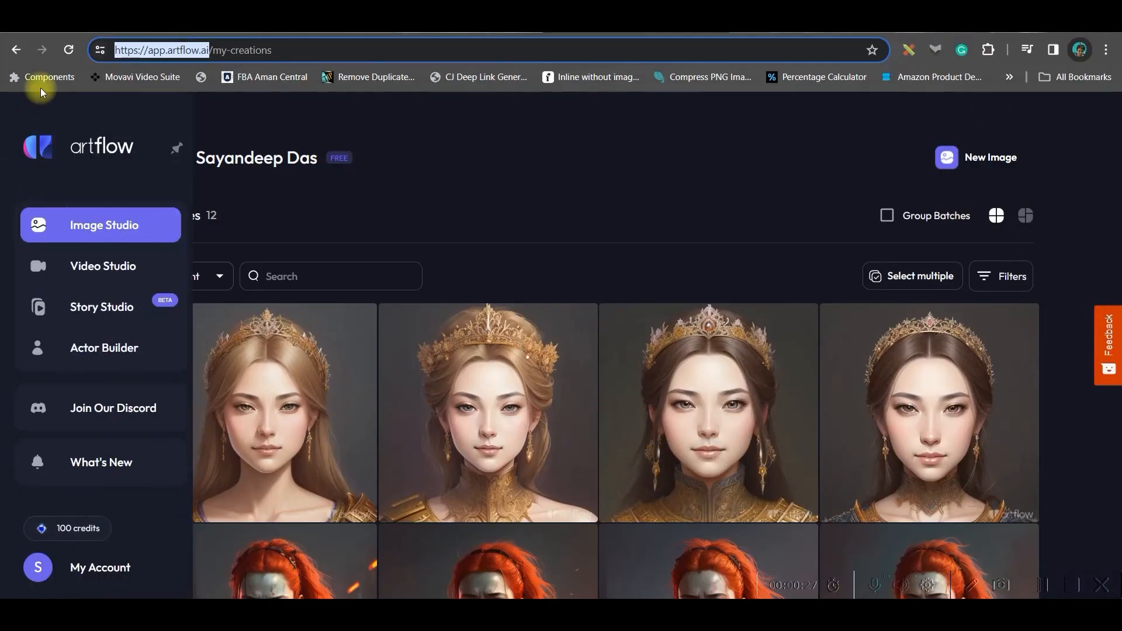
Start a new story in Story Studio using the option to create the outline with AI help.
{"action": "mouse_move", "coordinate": [81, 540]}
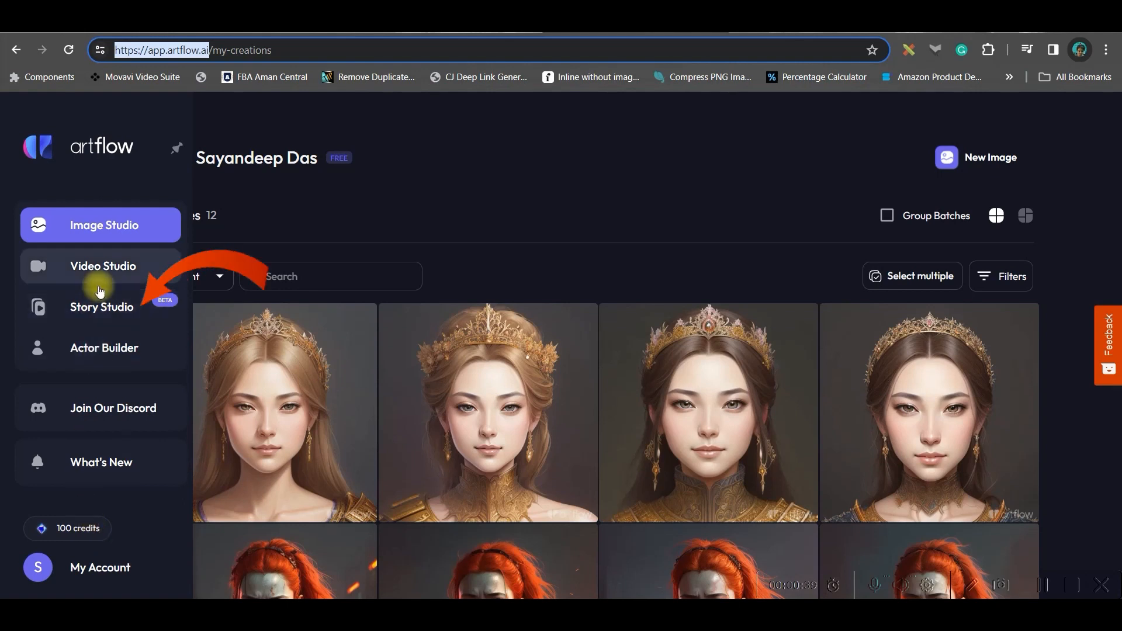
{"action": "left_click", "coordinate": [102, 309]}
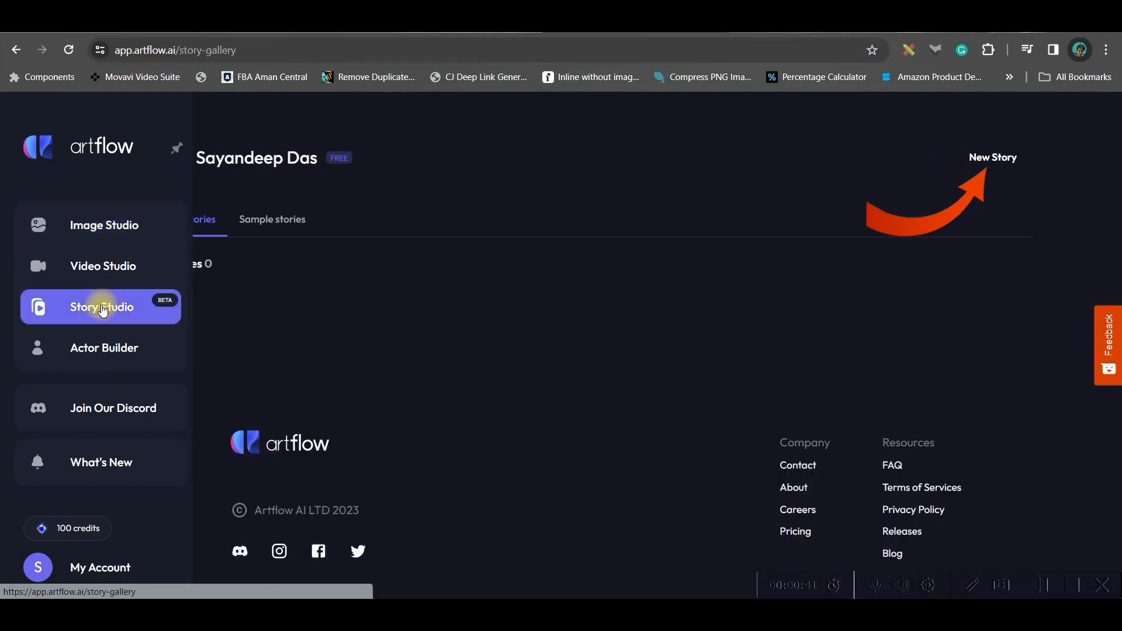
{"action": "left_click", "coordinate": [964, 161]}
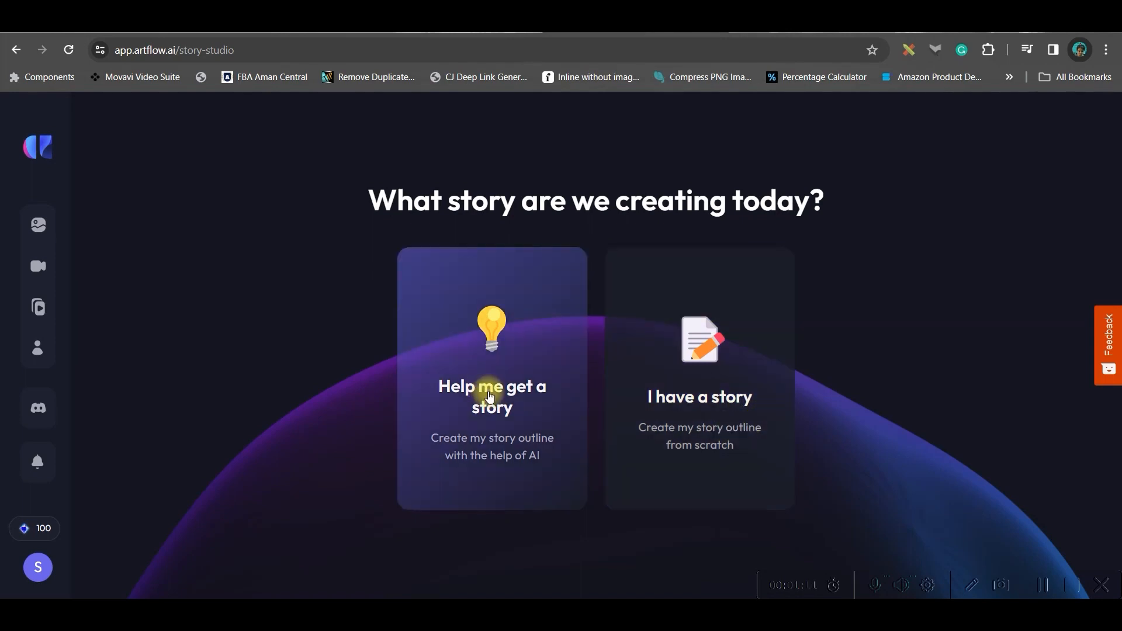
{"action": "left_click", "coordinate": [490, 396]}
Enter the target audience as the answer to who the story is for.
{"action": "left_click", "coordinate": [672, 406]}
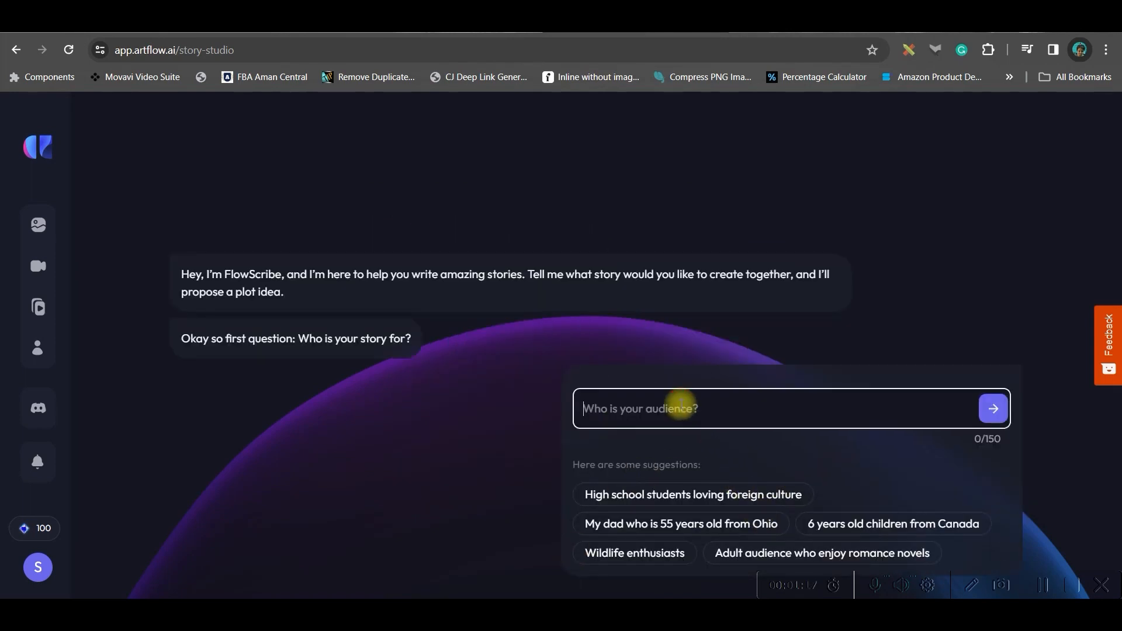
{"action": "type", "text": "Ch"}
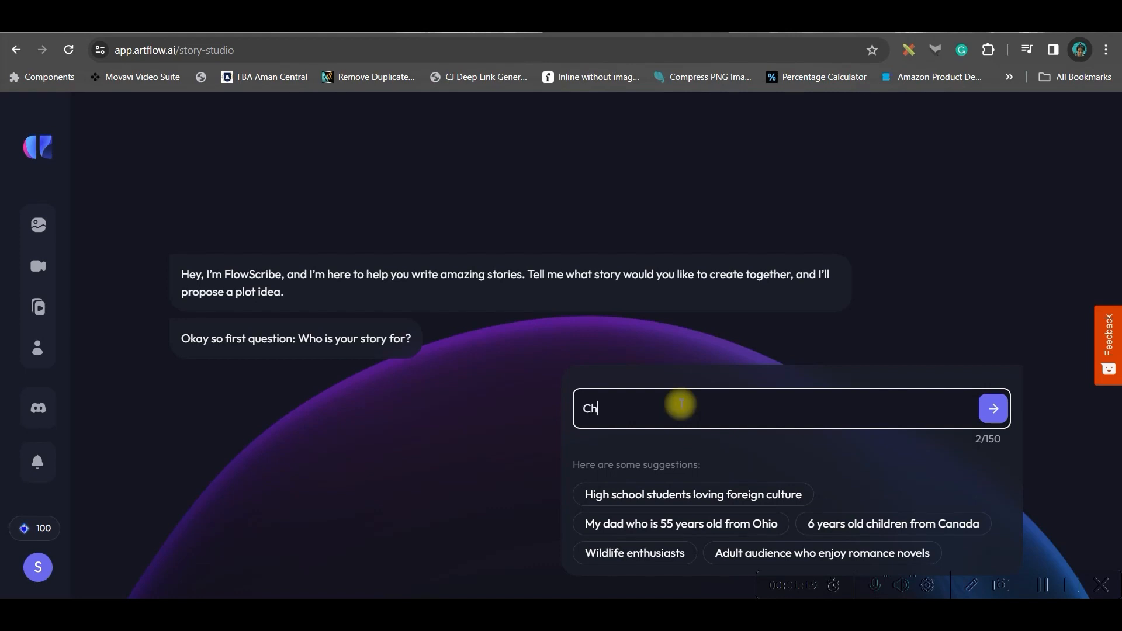
{"action": "type", "text": "i"}
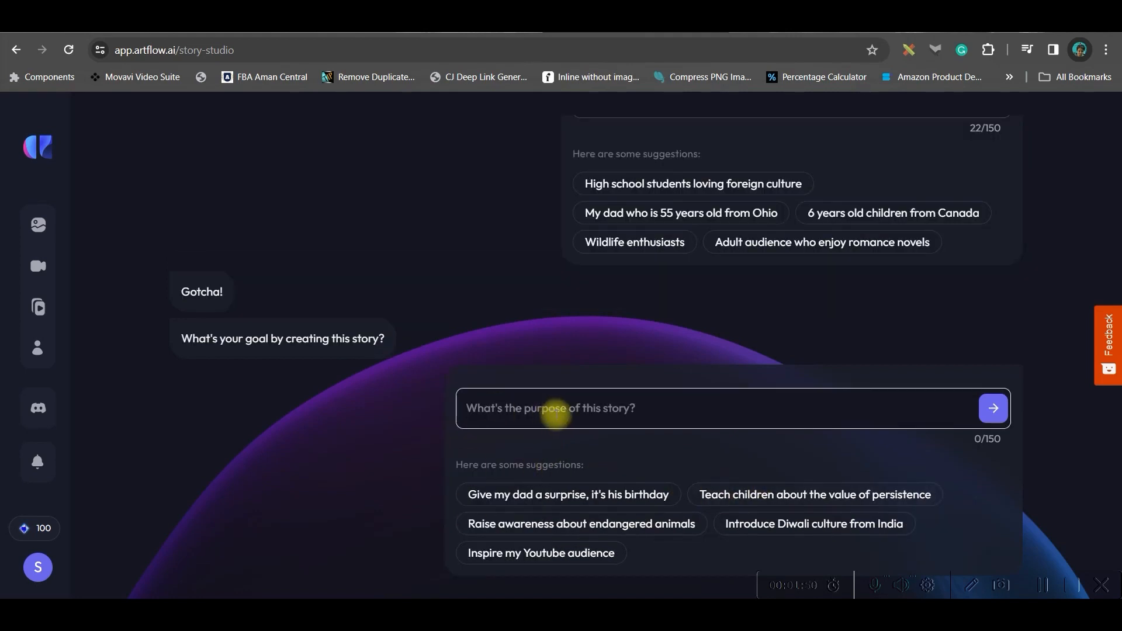
Submit Moral Story for Children on "Value of Time" as the story's purpose and choose the Children's Story genre.
{"action": "left_click", "coordinate": [676, 407]}
{"action": "type", "text": "Moral Story for Children on \"Value of Time\""}
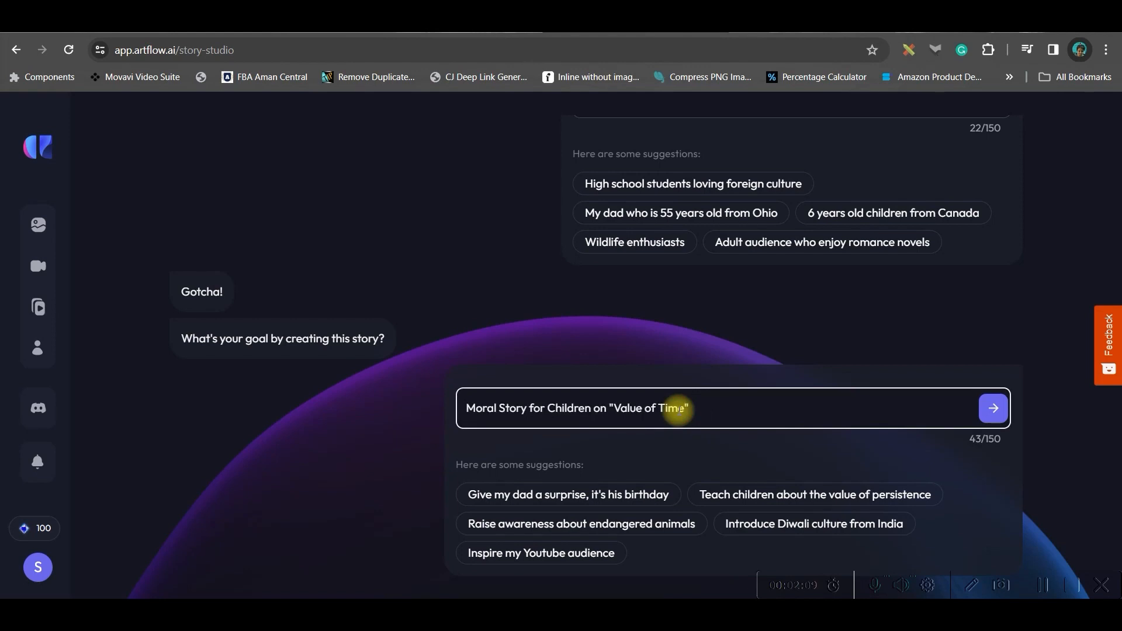
{"action": "left_click", "coordinate": [993, 415]}
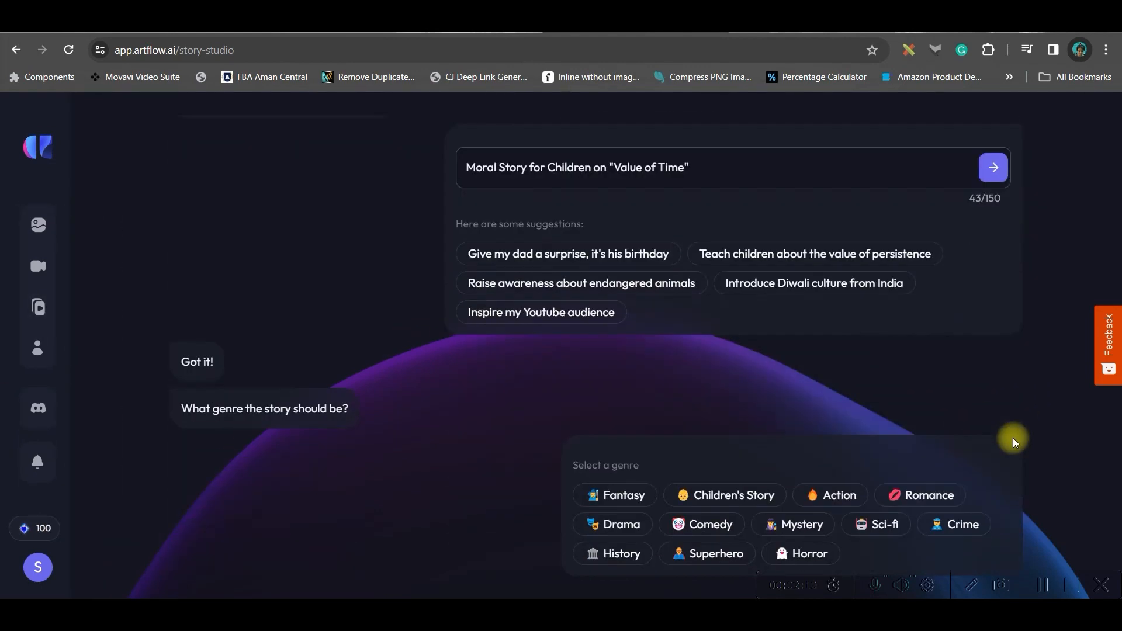
{"action": "left_click", "coordinate": [745, 497]}
Enter the idea of a lazy boy learning from his grandfather to value time, correcting it to "Grandfather's" and "on his Holiday".
{"action": "left_click", "coordinate": [583, 388]}
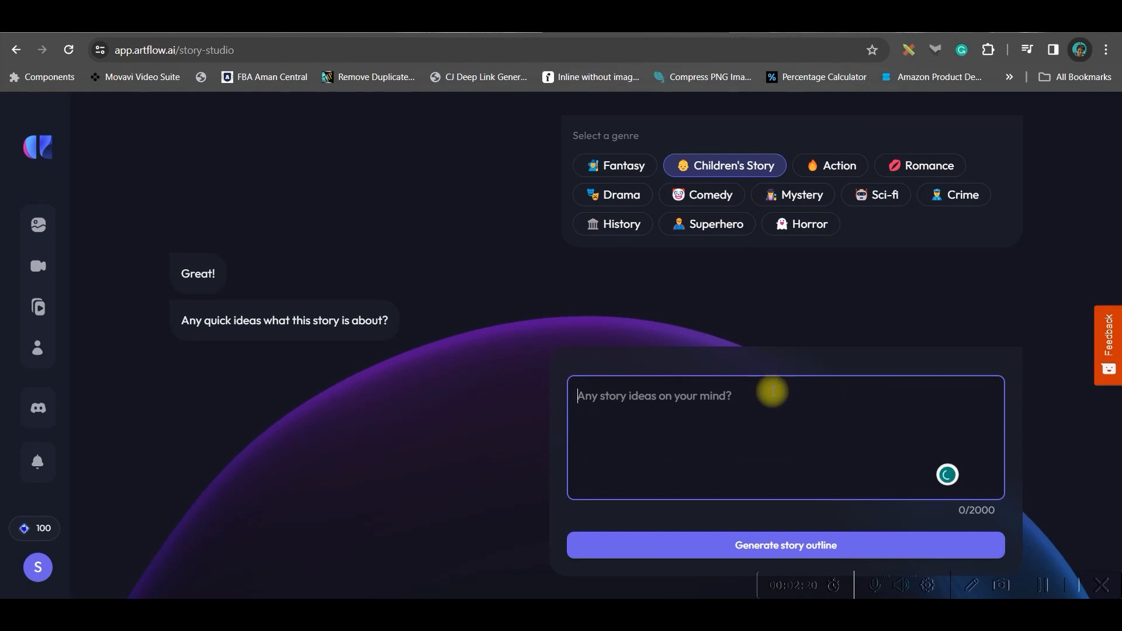
{"action": "type", "text": "A little boy Ron was very lazy & that used to bother her parents very much. When in his Holiday he went to his Grand Father's Village House, his Grandfather taught a lesson about how to value time in our life so that we may achieve everything we want in life in the future."}
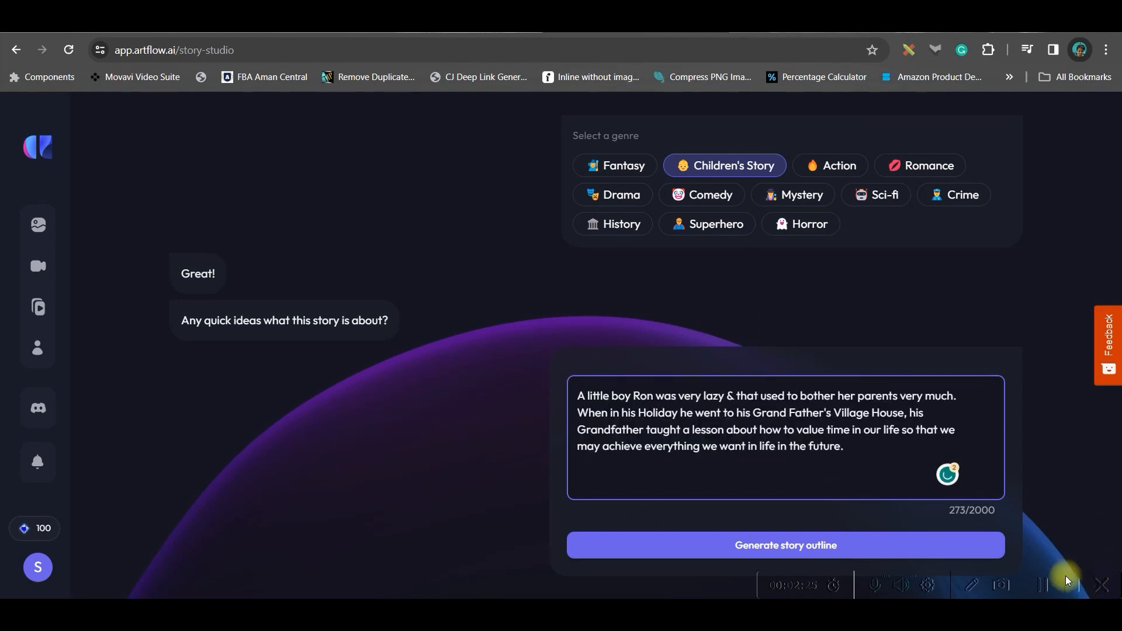
{"action": "mouse_move", "coordinate": [777, 413]}
{"action": "left_click", "coordinate": [785, 453]}
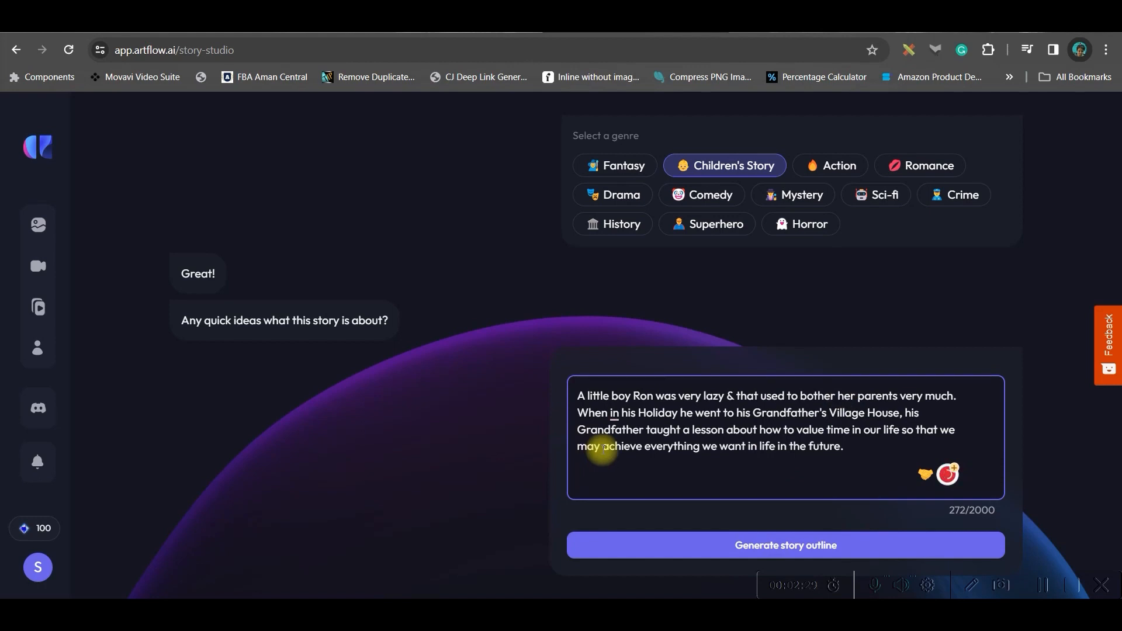
{"action": "mouse_move", "coordinate": [613, 412]}
{"action": "left_click", "coordinate": [655, 455]}
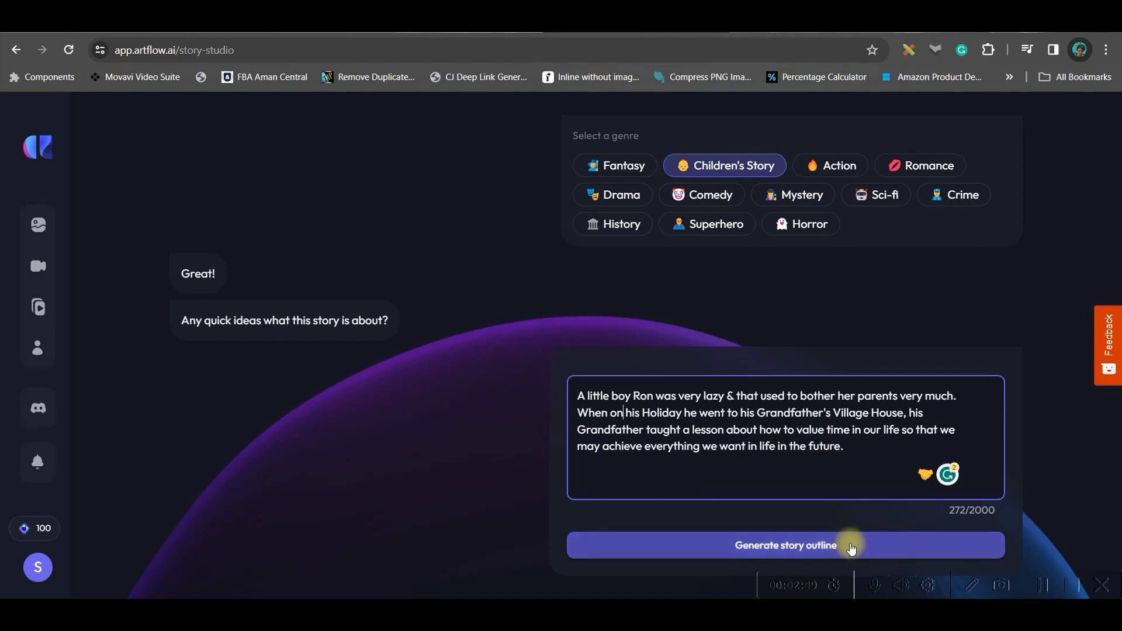
Generate the story outline, review the characters and plot points, and create the story from it.
{"action": "left_click", "coordinate": [792, 545]}
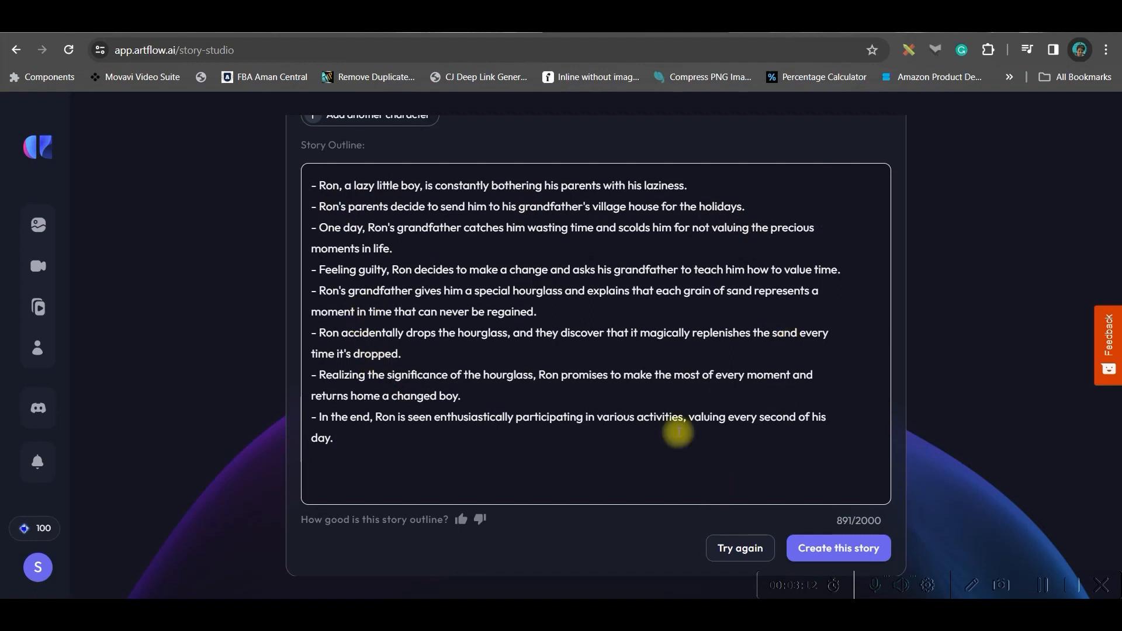
{"action": "scroll", "coordinate": [470, 370], "scroll_direction": "up", "scroll_amount": 3}
{"action": "scroll", "coordinate": [591, 384], "scroll_direction": "down", "scroll_amount": 2}
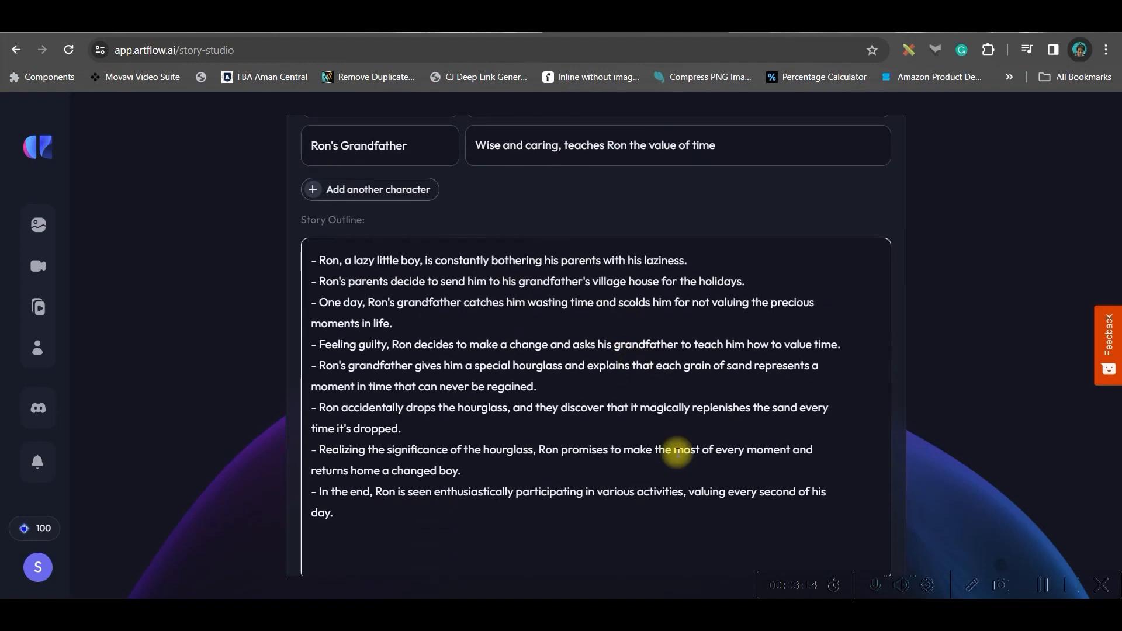
{"action": "scroll", "coordinate": [941, 475], "scroll_direction": "down", "scroll_amount": 1}
{"action": "left_click", "coordinate": [858, 549]}
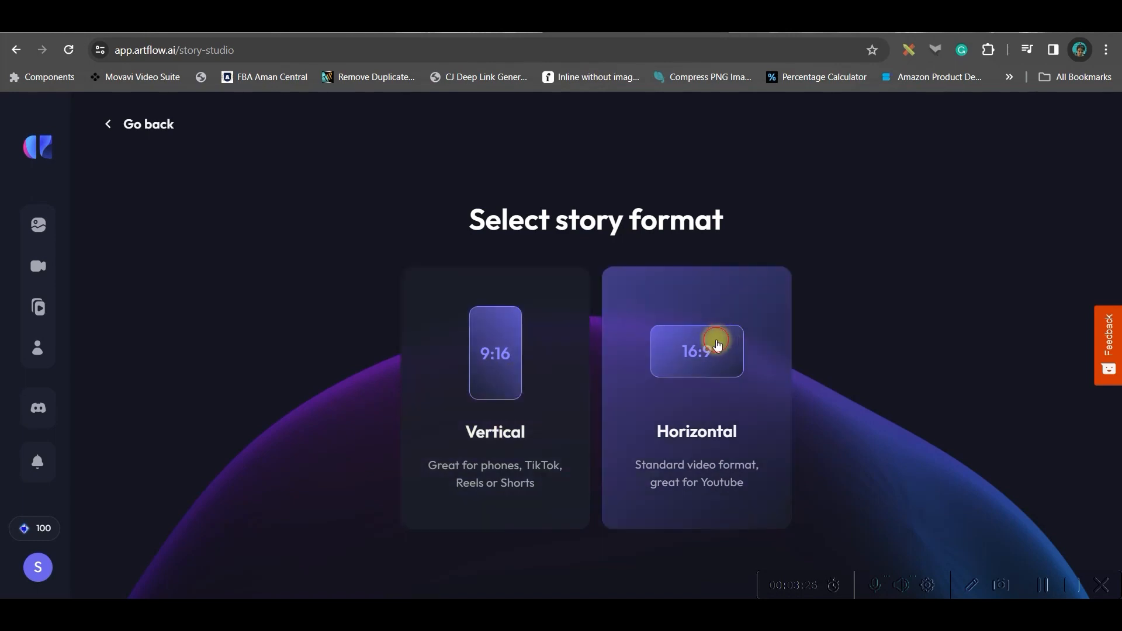
Set the horizontal 16:9 format and 3D Cartoon visual style, and proceed with the generated characters to the storyboard.
{"action": "left_click", "coordinate": [717, 343]}
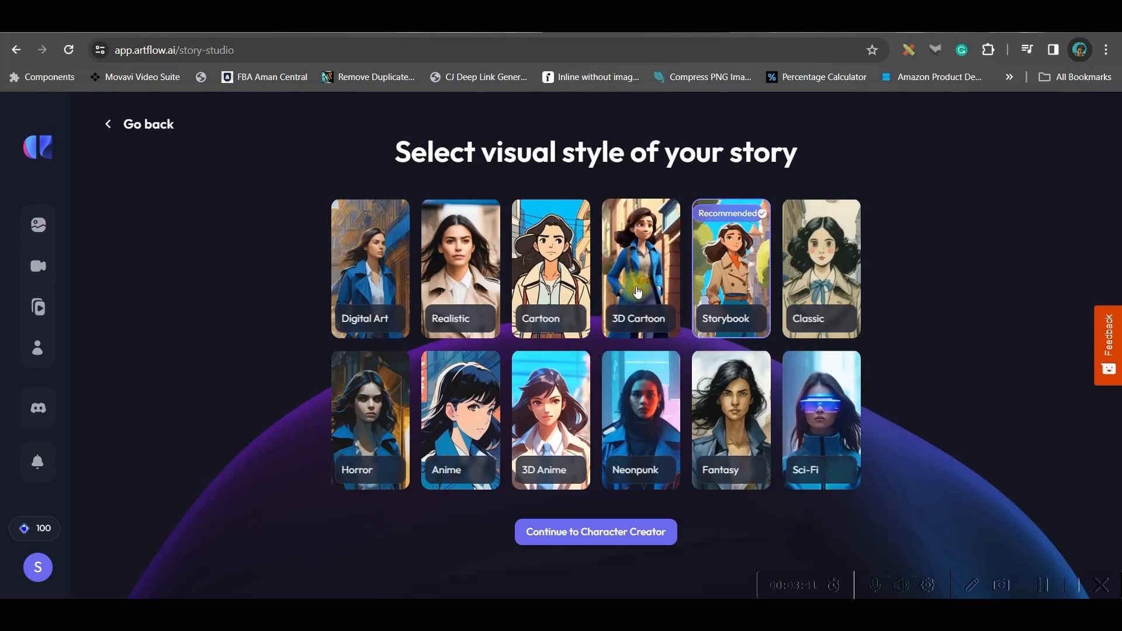
{"action": "left_click", "coordinate": [641, 275]}
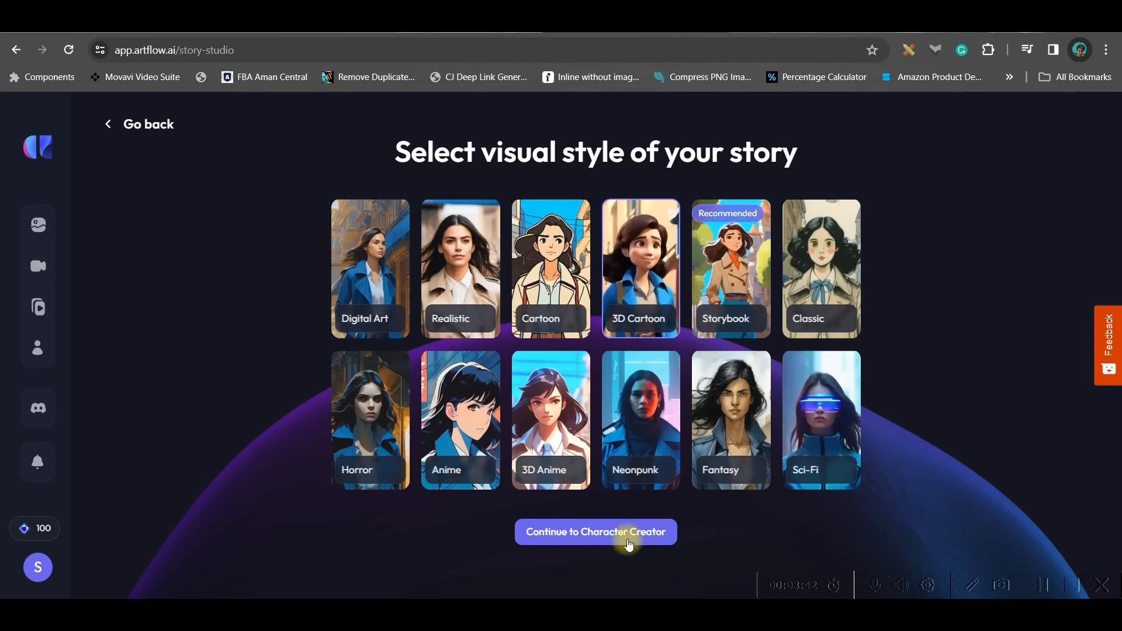
{"action": "left_click", "coordinate": [628, 539]}
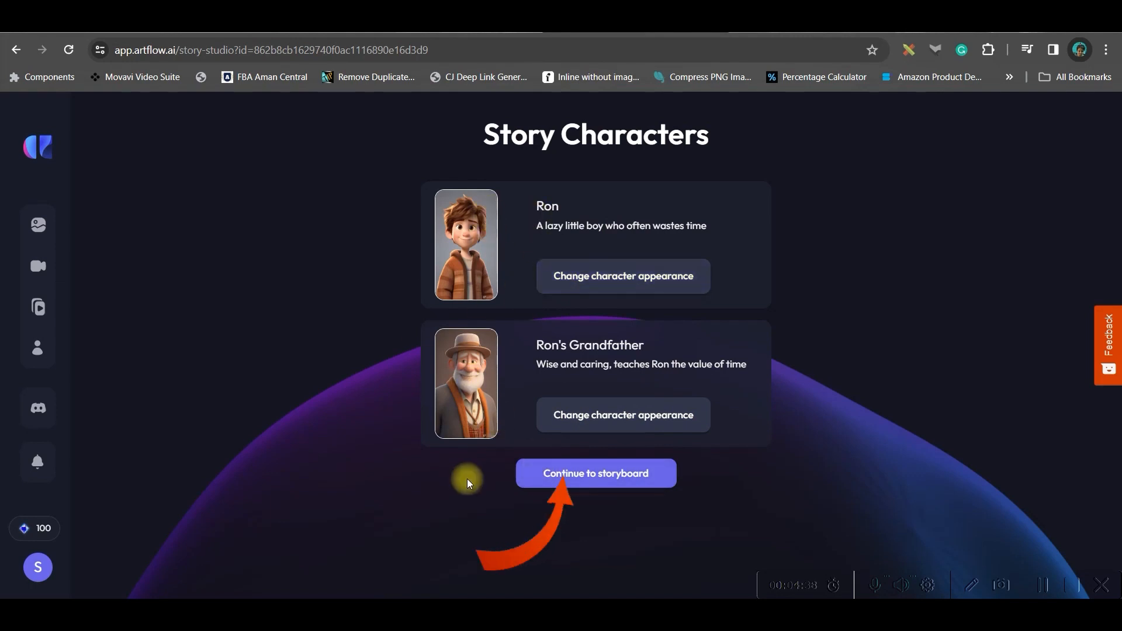
{"action": "left_click", "coordinate": [607, 476]}
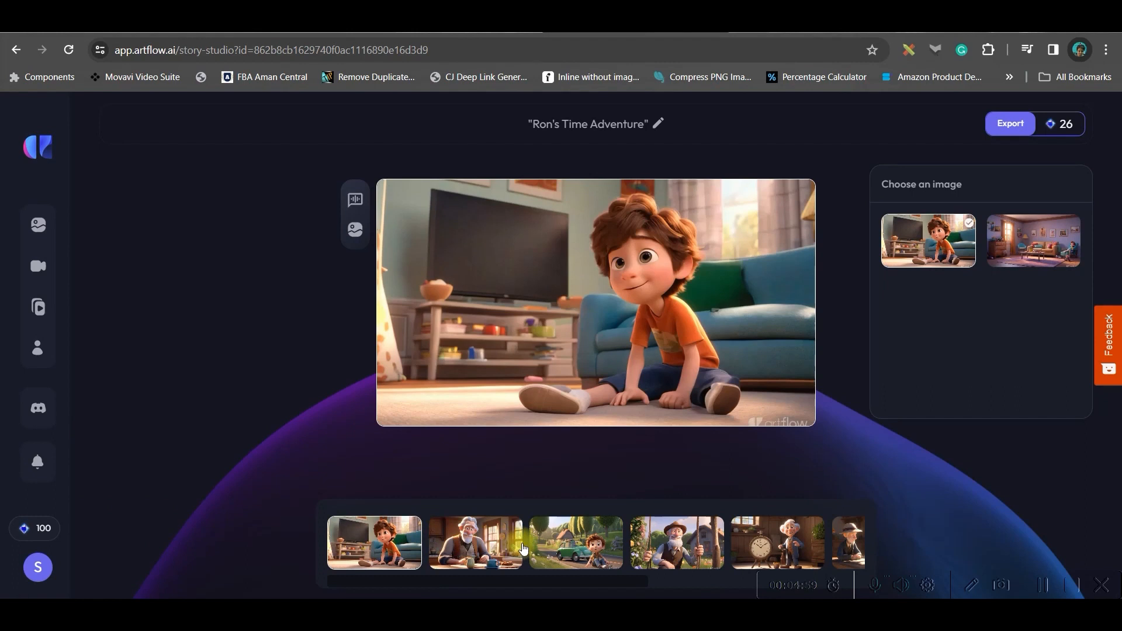
Go through the storyboard scenes and choose the alternative image of the boy with the old man for the sixth scene.
{"action": "left_click", "coordinate": [490, 558]}
{"action": "left_click", "coordinate": [558, 554]}
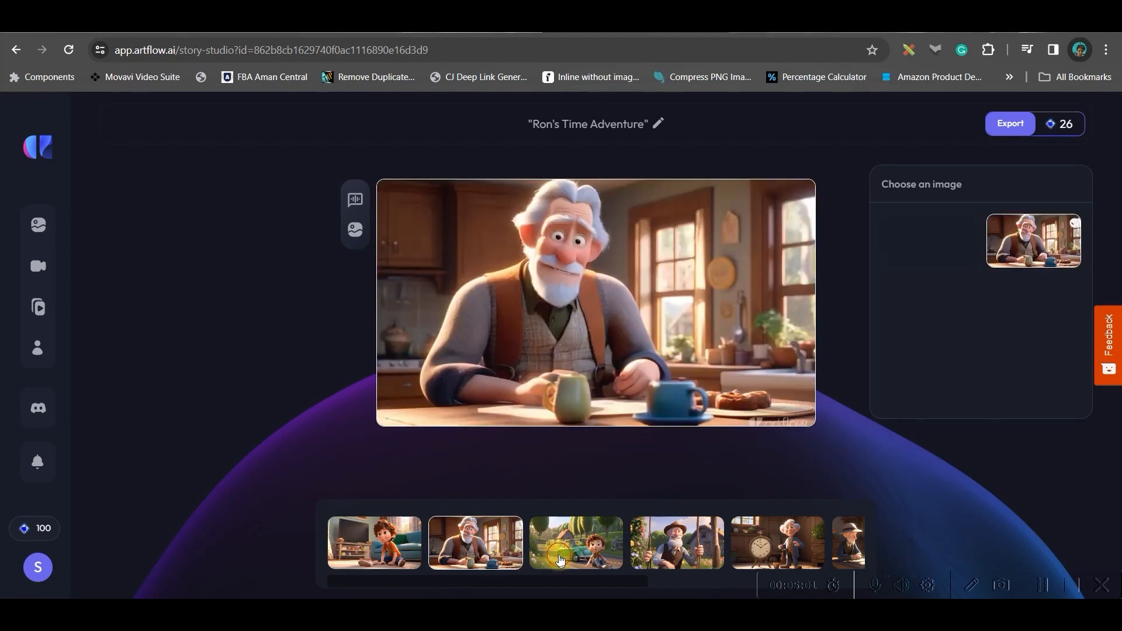
{"action": "left_click", "coordinate": [657, 559]}
{"action": "left_click", "coordinate": [608, 549]}
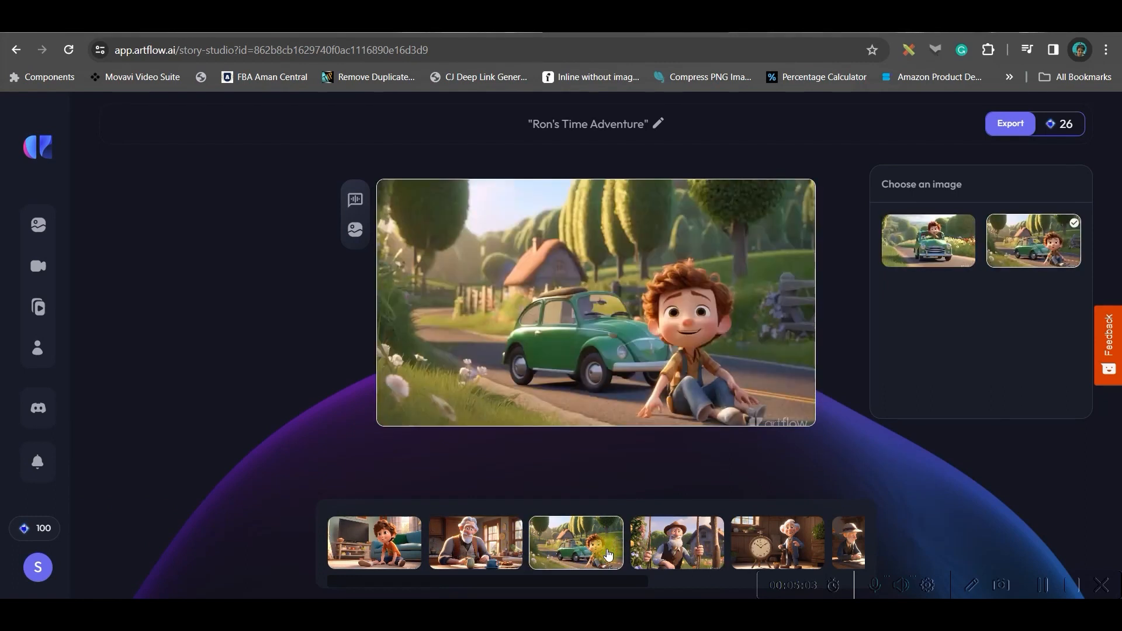
{"action": "left_click", "coordinate": [765, 549]}
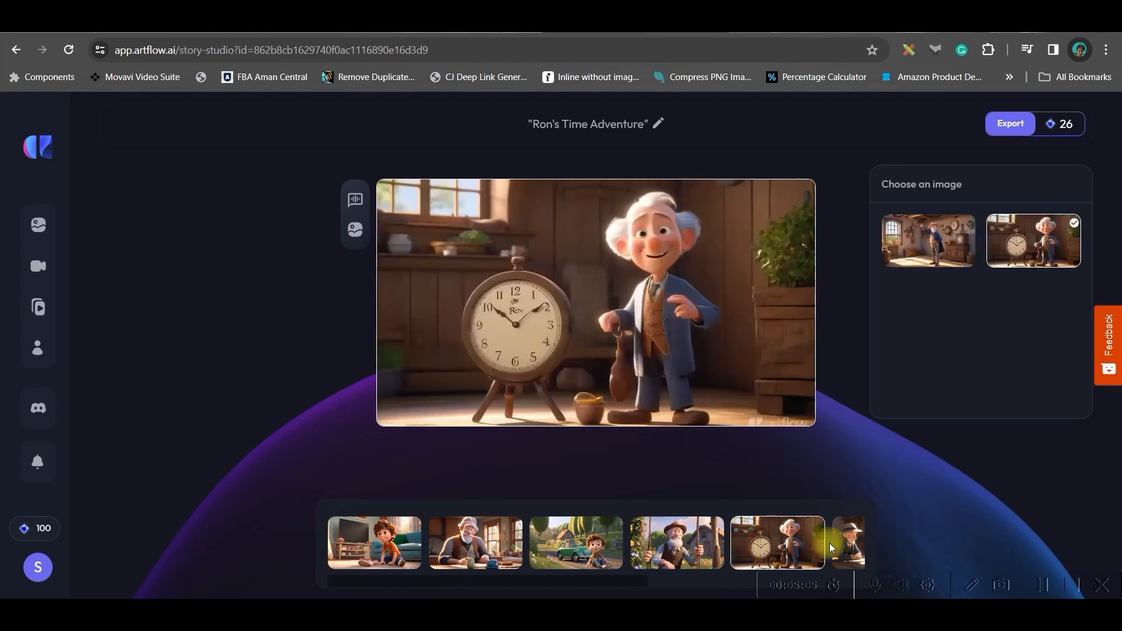
{"action": "left_click", "coordinate": [843, 546]}
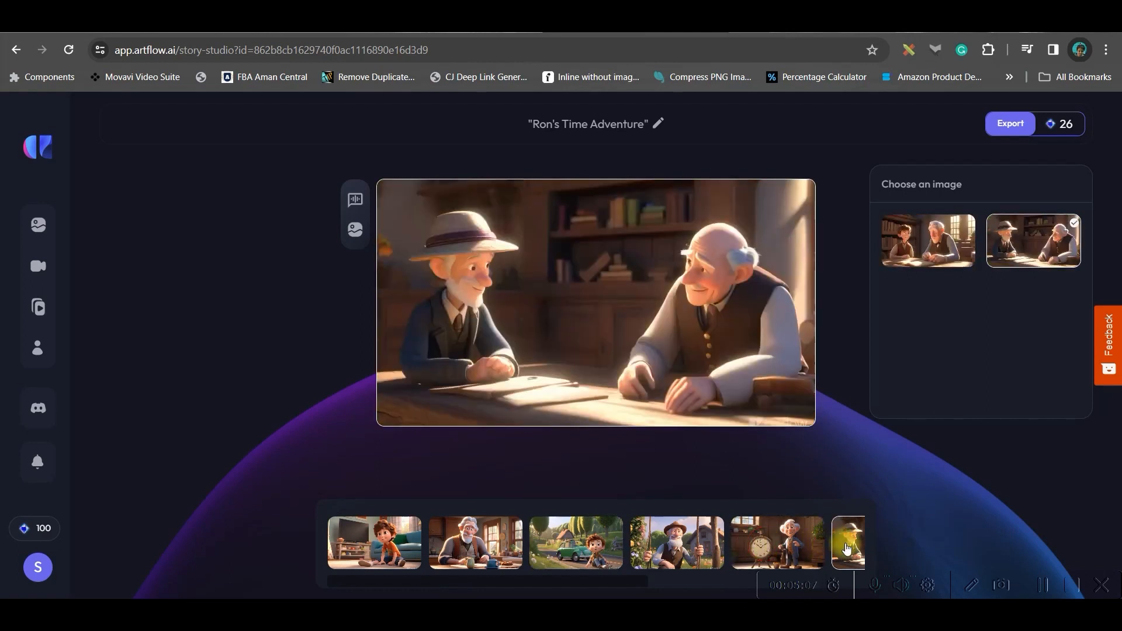
{"action": "left_click", "coordinate": [906, 244]}
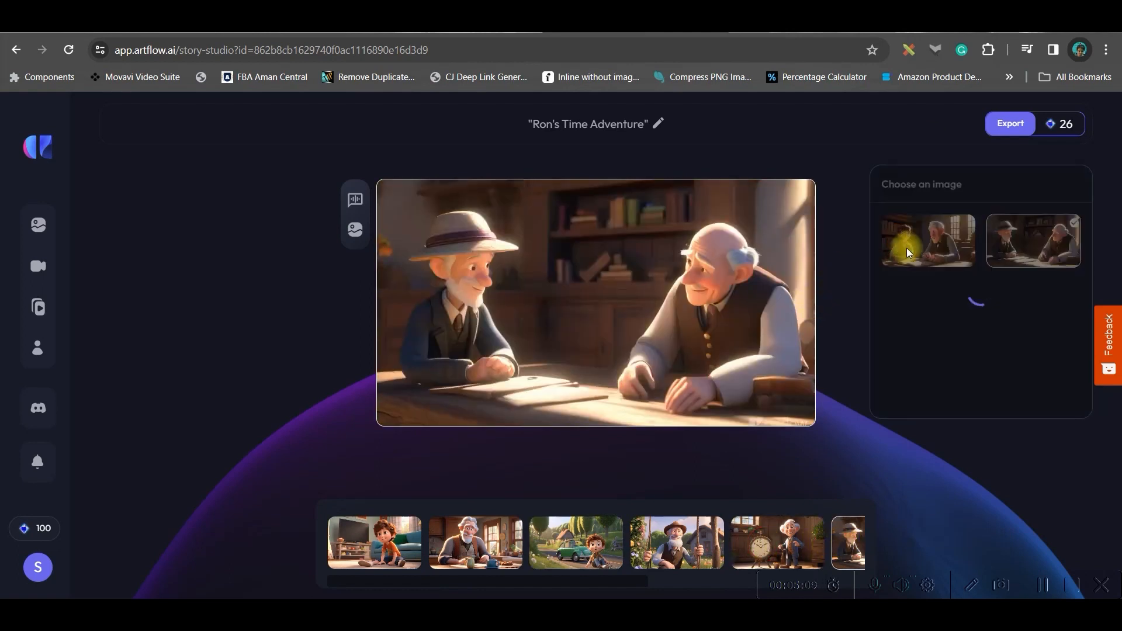
Recheck the first three storyboard scenes and export the story as a video.
{"action": "left_click", "coordinate": [386, 546]}
{"action": "left_click", "coordinate": [490, 543]}
{"action": "left_click", "coordinate": [578, 538]}
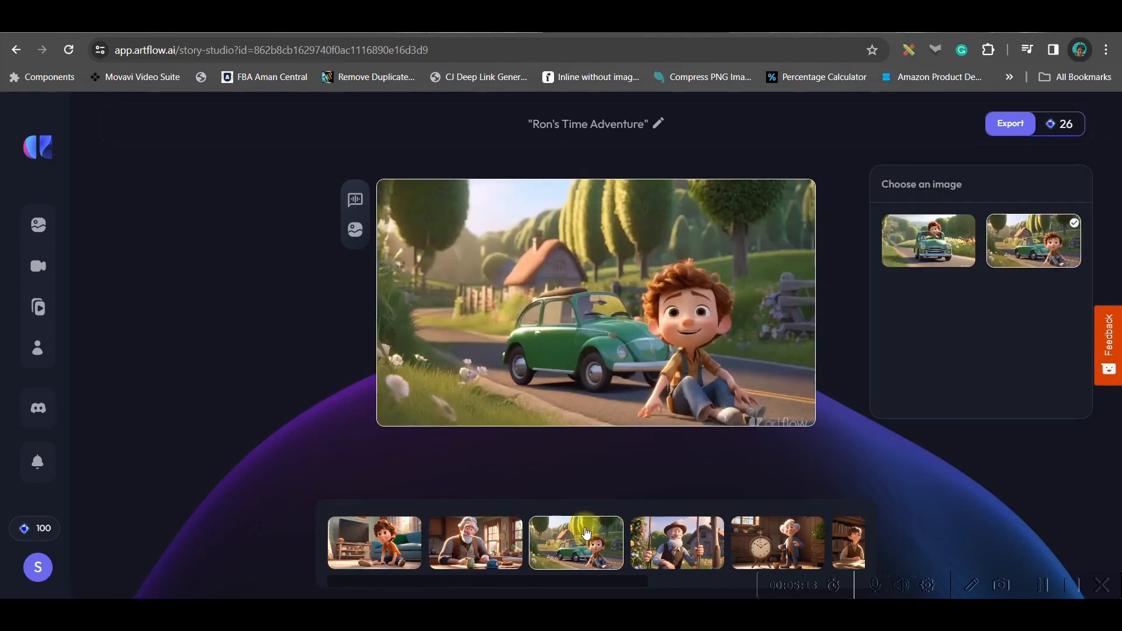
{"action": "left_click", "coordinate": [377, 549]}
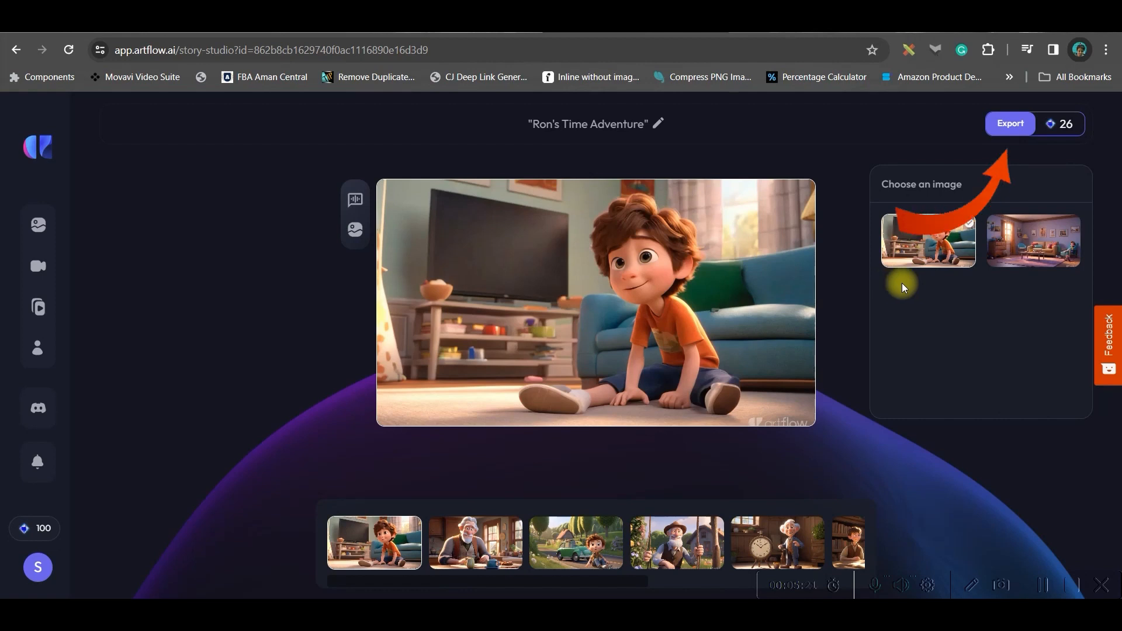
{"action": "left_click", "coordinate": [1017, 126]}
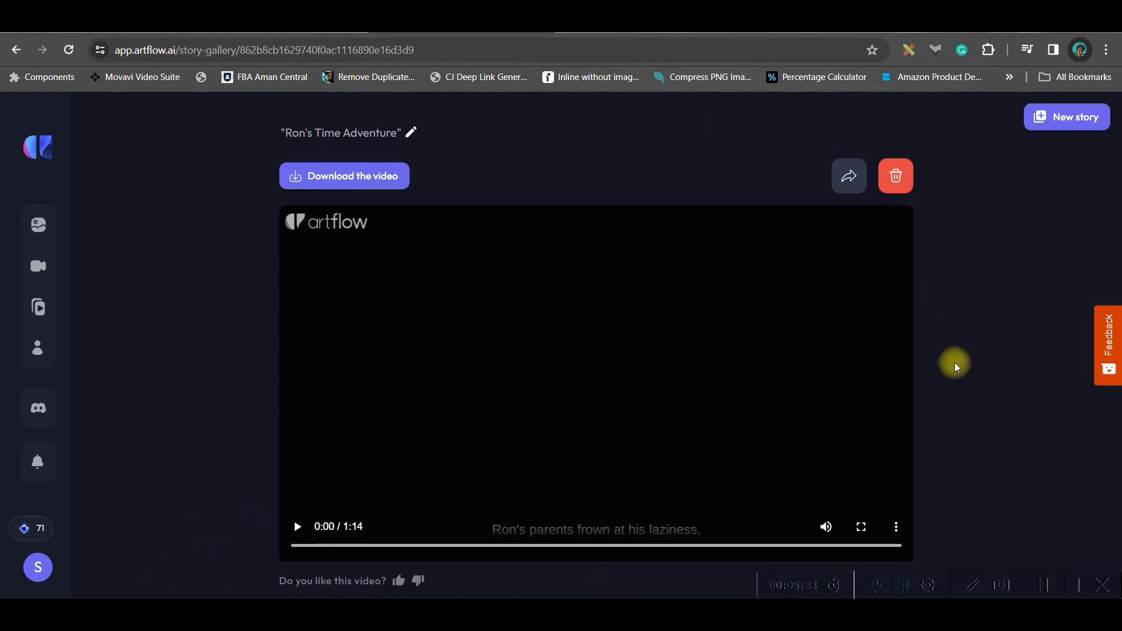
Preview the opening seconds of the exported video and download it with closed captions.
{"action": "left_click", "coordinate": [298, 527]}
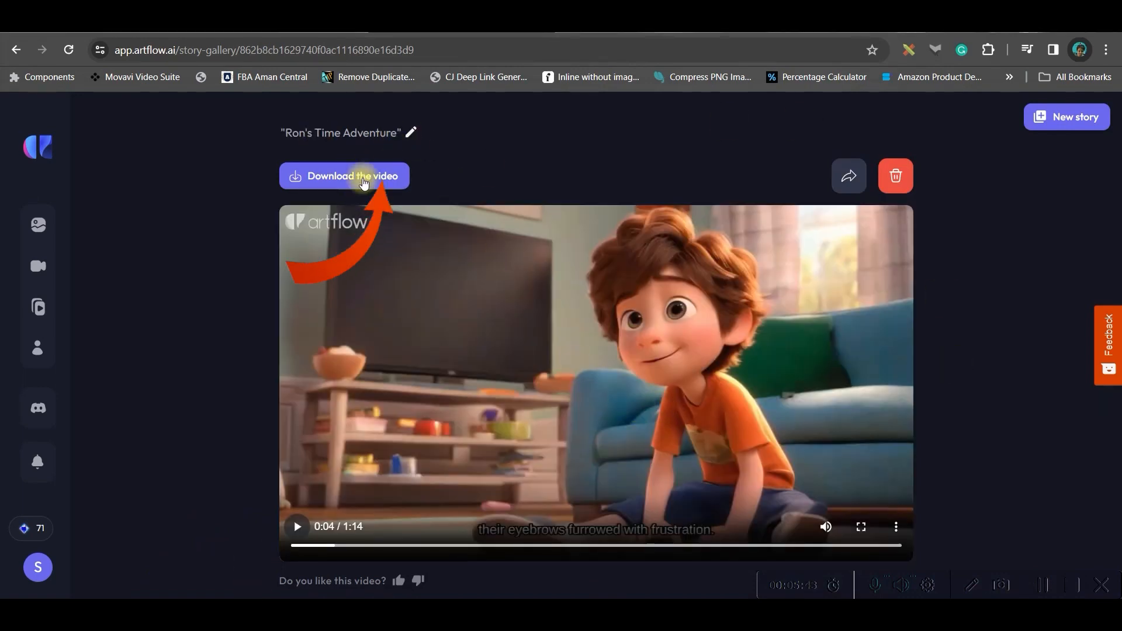
{"action": "left_click", "coordinate": [364, 178]}
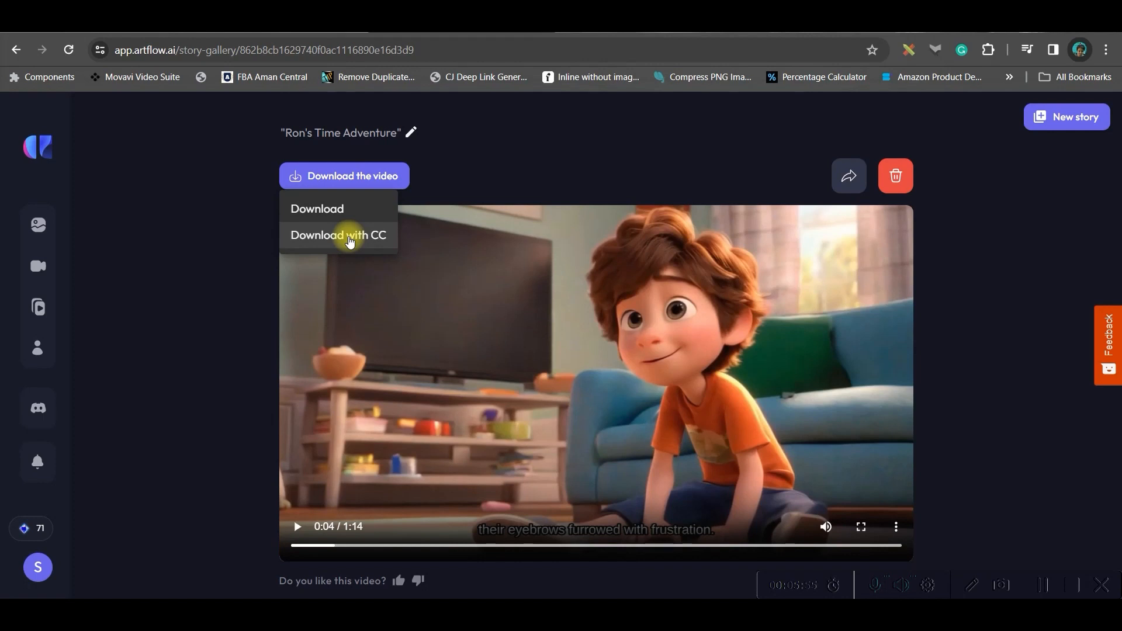
{"action": "left_click", "coordinate": [349, 238]}
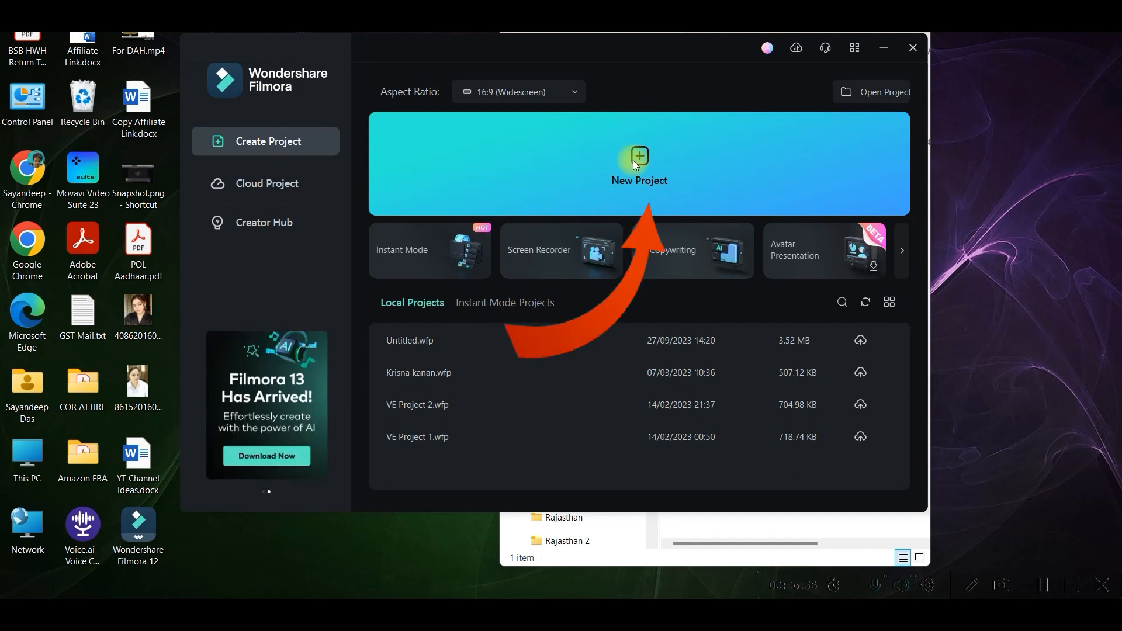
Create a new project in Wondershare Filmora and import the downloaded story video from the PART 1 folder.
{"action": "left_click", "coordinate": [632, 160]}
{"action": "key", "text": "alt+Tab"}
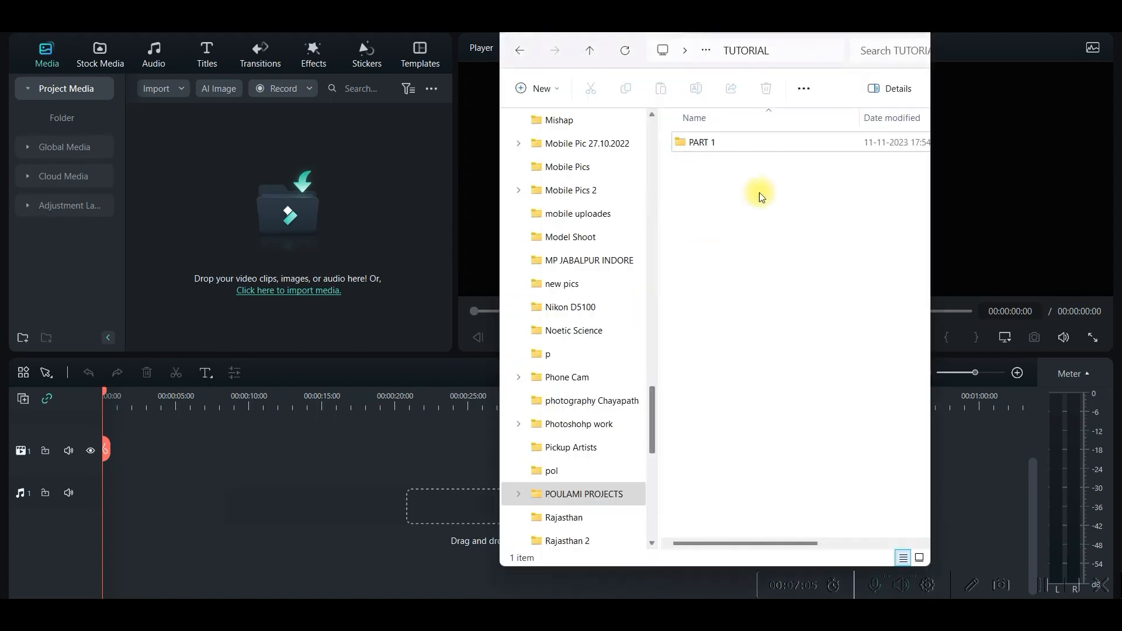
{"action": "double_click", "coordinate": [738, 145]}
{"action": "left_click_drag", "start_coordinate": [742, 169], "coordinate": [287, 257]}
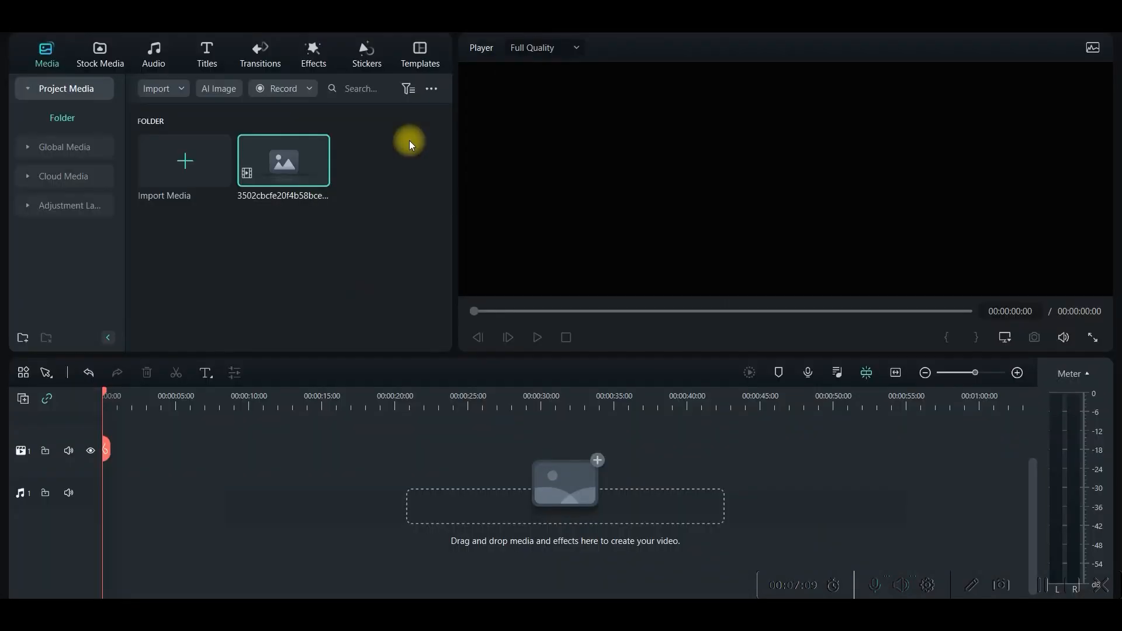
Place the imported video at the start of the first video track and add Star Particle Overlay 04 above its beginning.
{"action": "left_click_drag", "start_coordinate": [293, 173], "coordinate": [186, 459]}
{"action": "left_click", "coordinate": [715, 193]}
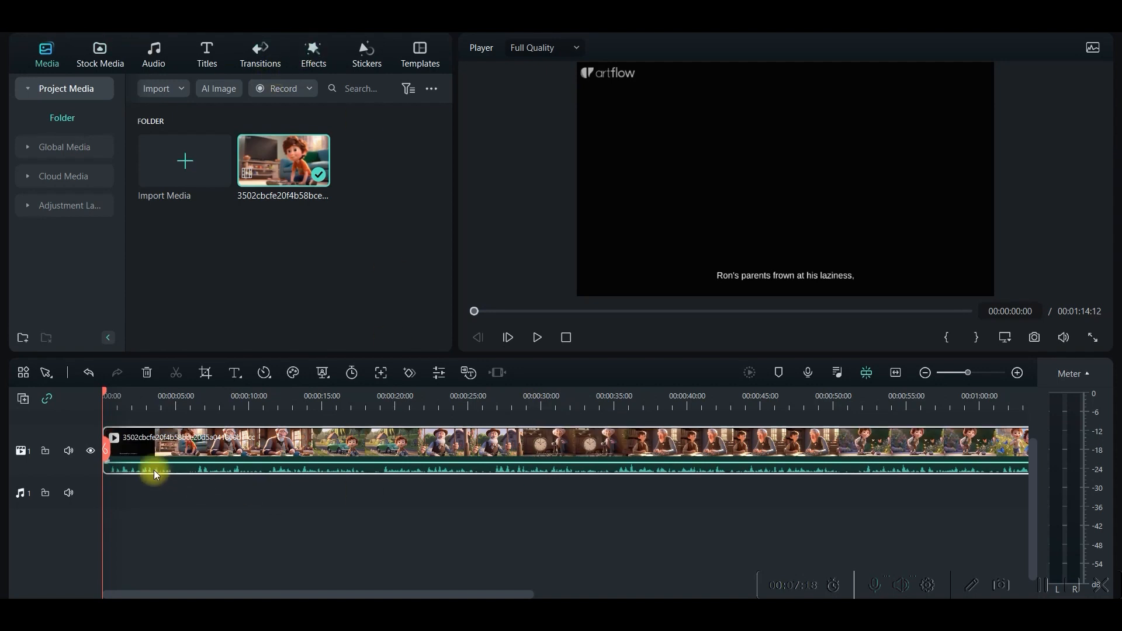
{"action": "left_click", "coordinate": [312, 54]}
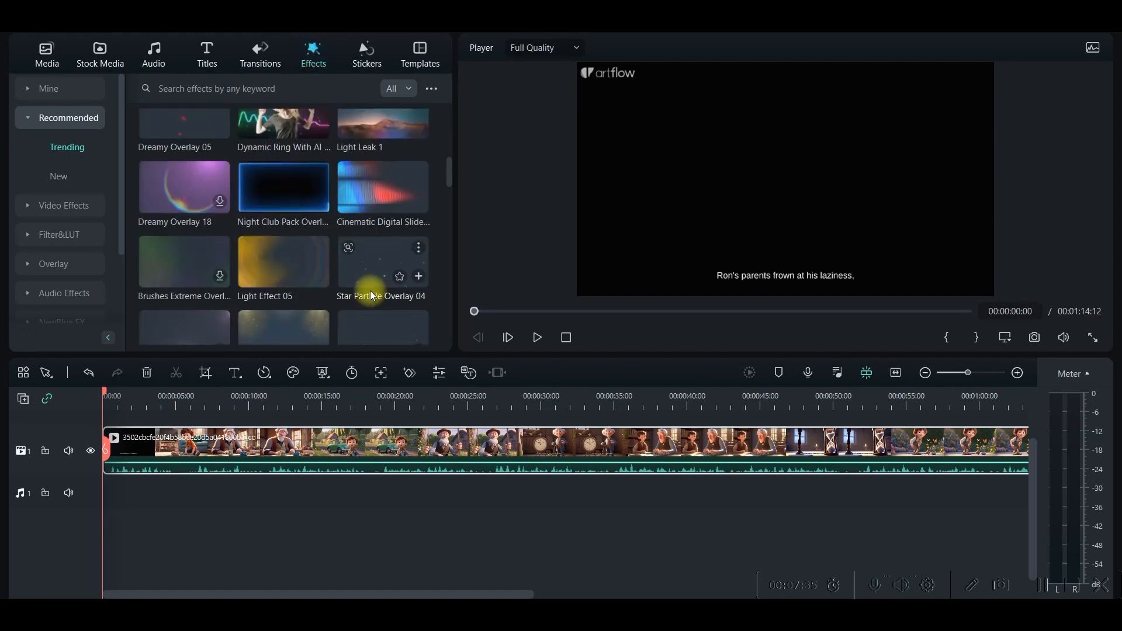
{"action": "left_click_drag", "start_coordinate": [372, 260], "coordinate": [104, 431]}
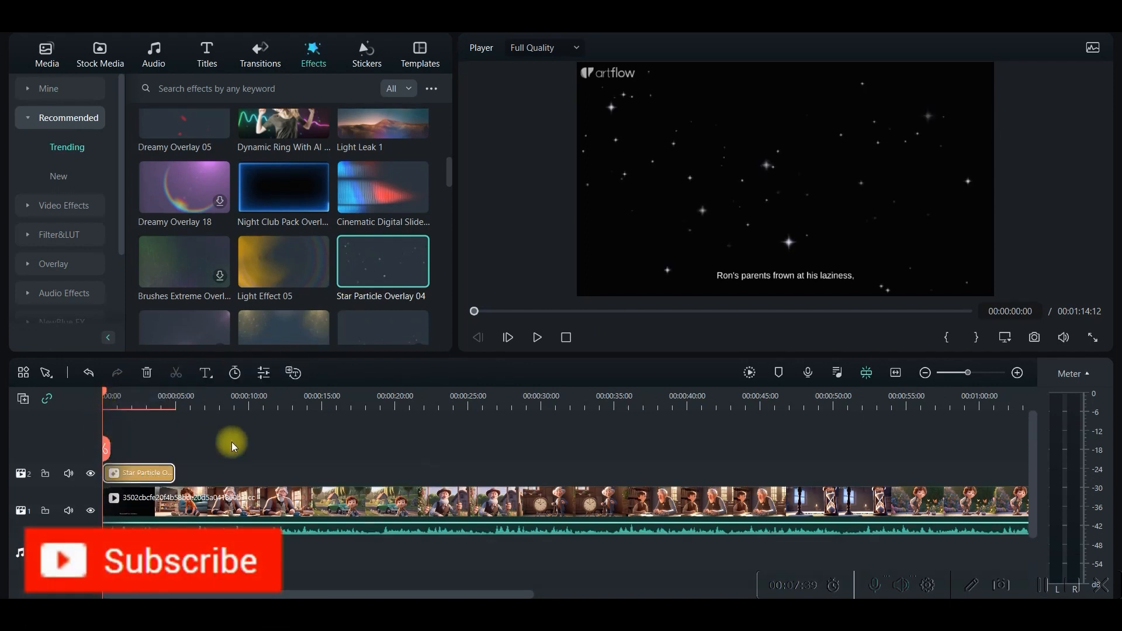
Lengthen the star overlay, place the Brushes Extreme overlay directly after it, and set the brushes effect's opacity to 65%.
{"action": "left_click_drag", "start_coordinate": [190, 474], "coordinate": [679, 456]}
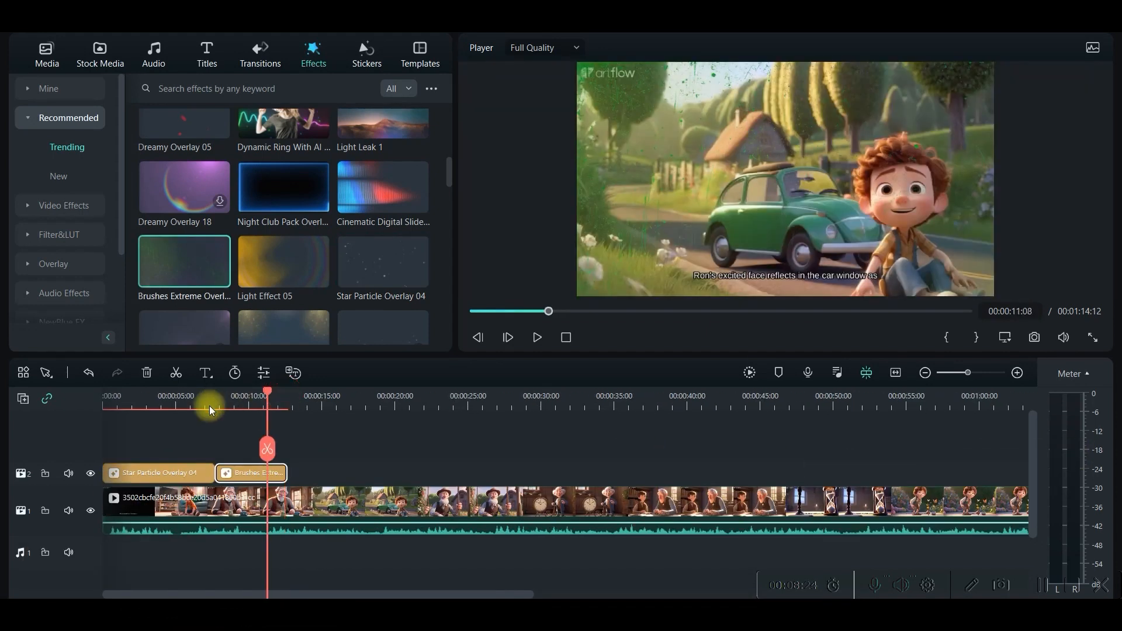
{"action": "left_click", "coordinate": [197, 400]}
{"action": "left_click", "coordinate": [262, 473]}
{"action": "double_click", "coordinate": [265, 474]}
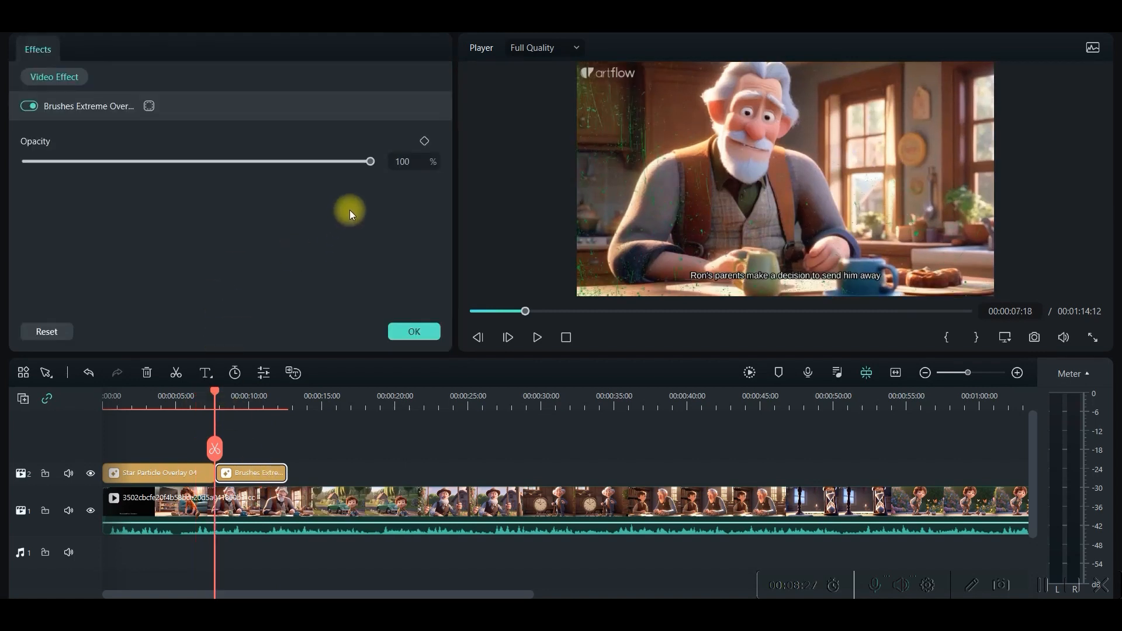
{"action": "left_click_drag", "start_coordinate": [371, 163], "coordinate": [324, 163]}
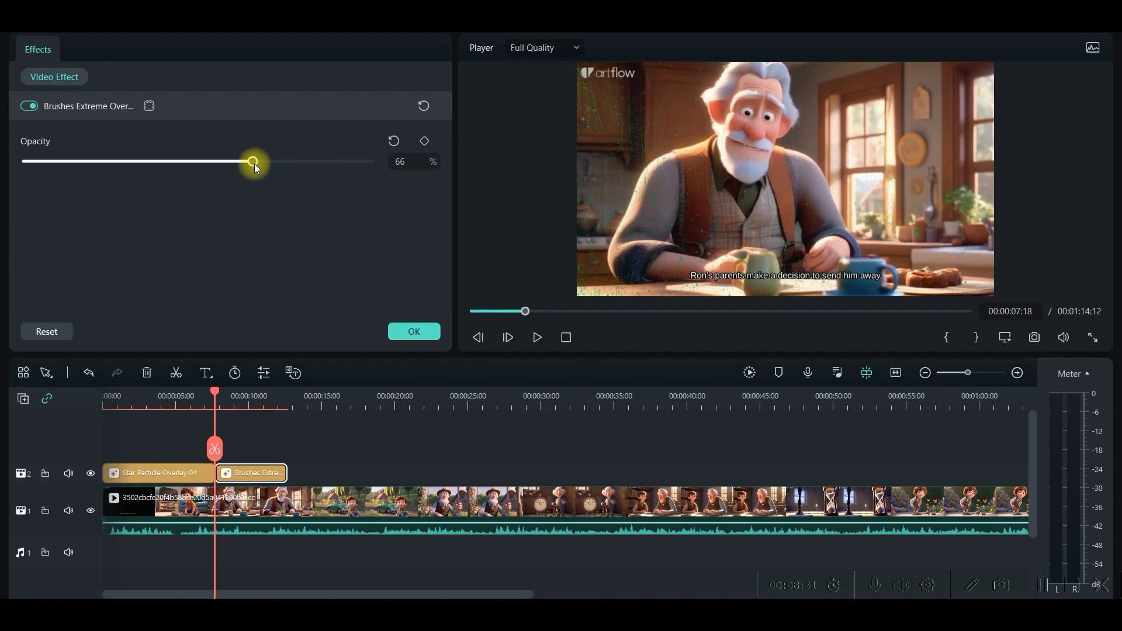
{"action": "left_click", "coordinate": [410, 329]}
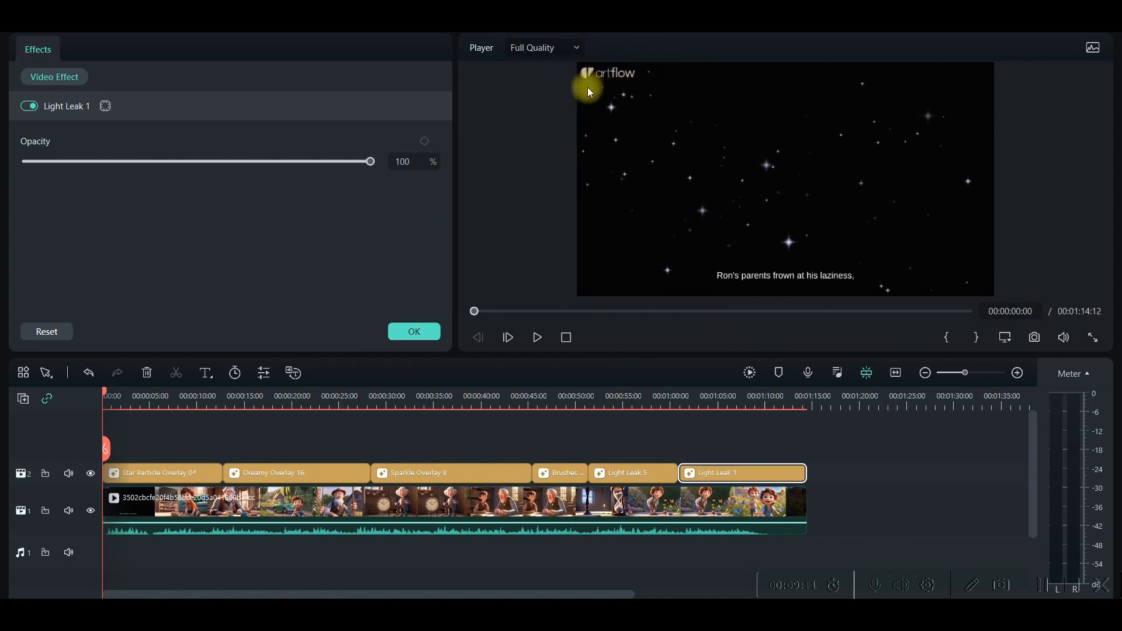
Try to crop the story video at a 16:9 ratio so that the artflow logo is cut out of the frame.
{"action": "left_click", "coordinate": [184, 507]}
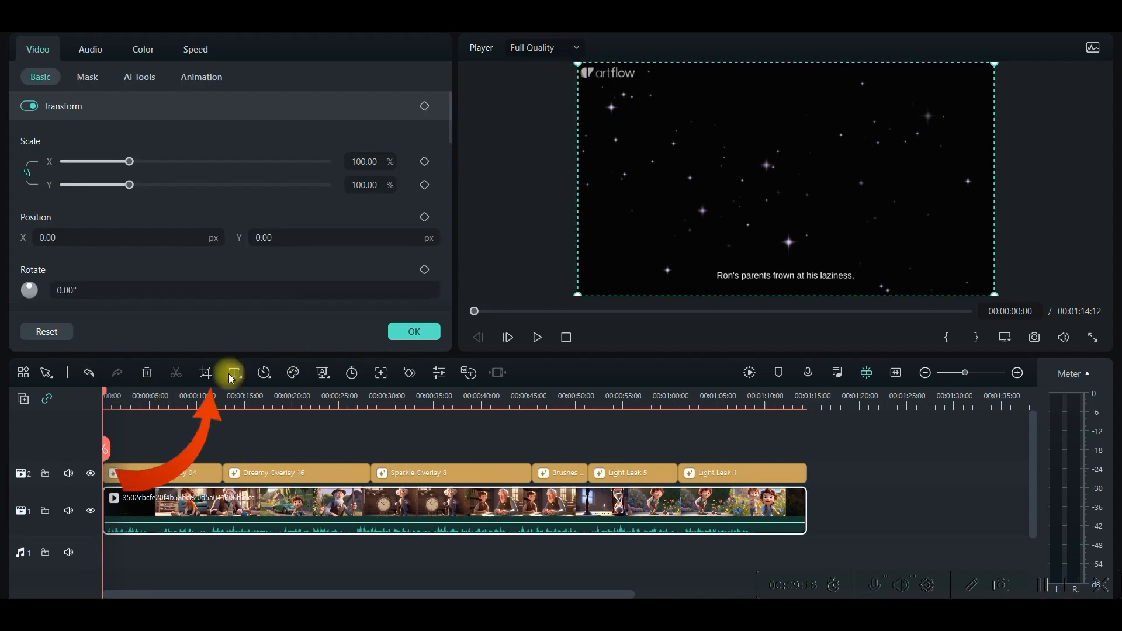
{"action": "left_click", "coordinate": [206, 373]}
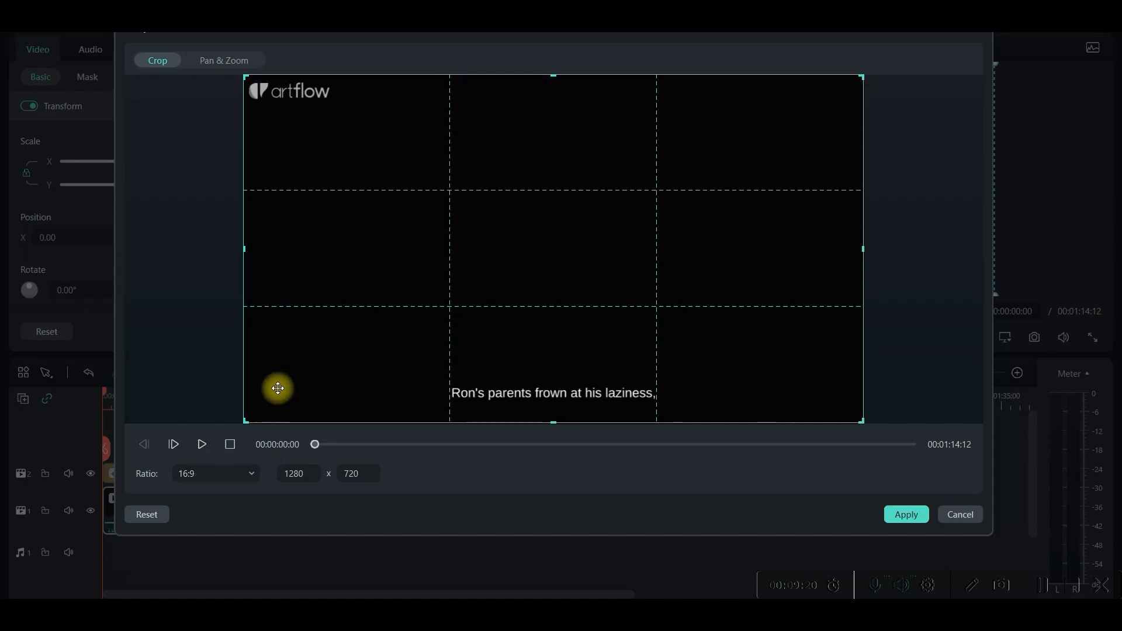
{"action": "left_click_drag", "start_coordinate": [245, 76], "coordinate": [256, 81]}
{"action": "left_click_drag", "start_coordinate": [355, 159], "coordinate": [349, 167]}
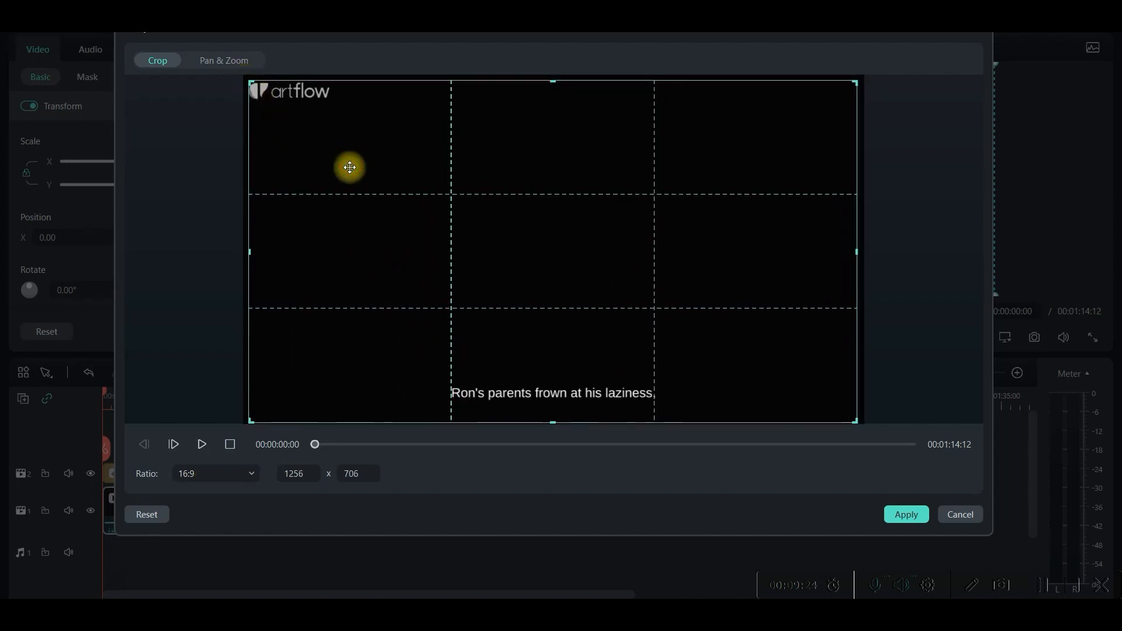
{"action": "left_click_drag", "start_coordinate": [552, 82], "coordinate": [557, 102]}
{"action": "left_click_drag", "start_coordinate": [584, 142], "coordinate": [614, 146]}
{"action": "left_click", "coordinate": [906, 514]}
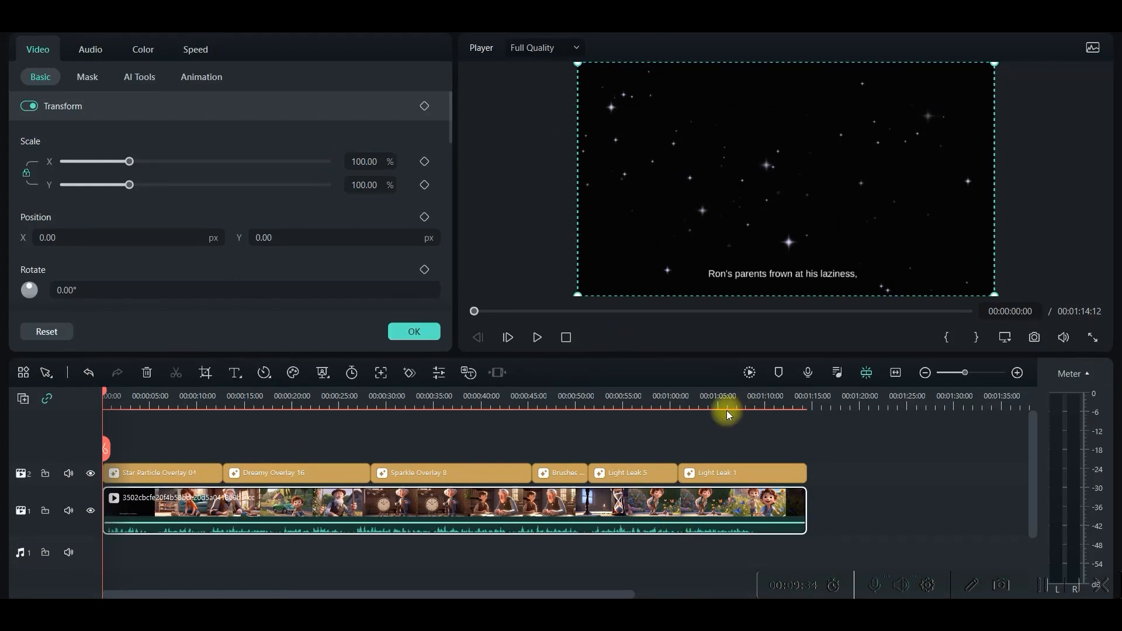
Play the opening seconds of the cropped video and undo the crop.
{"action": "left_click", "coordinate": [537, 339]}
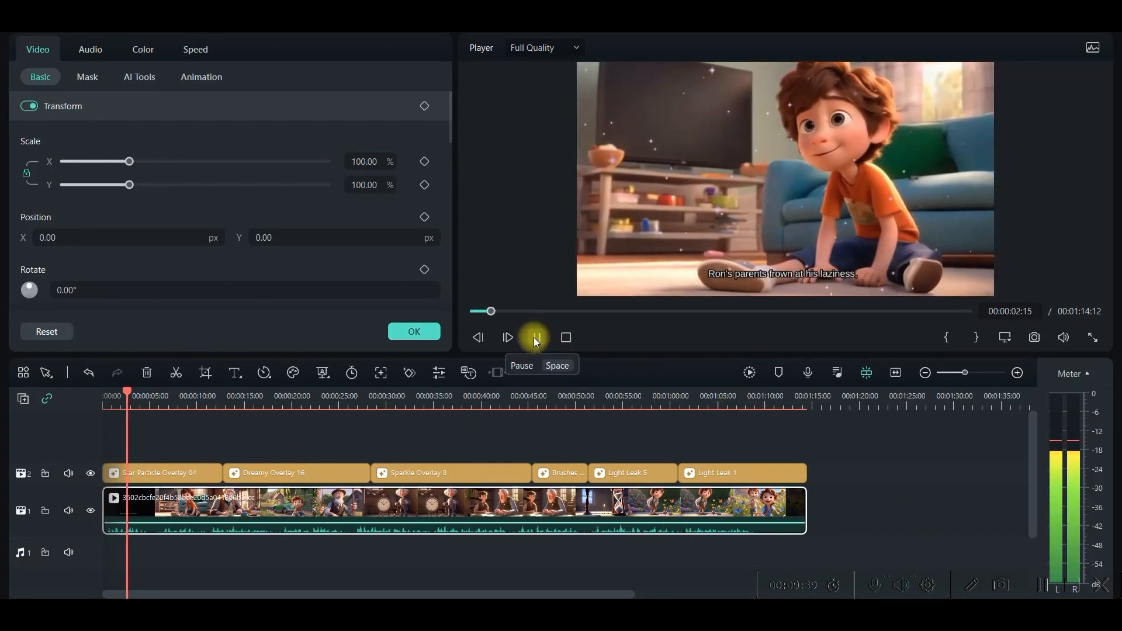
{"action": "left_click", "coordinate": [534, 338]}
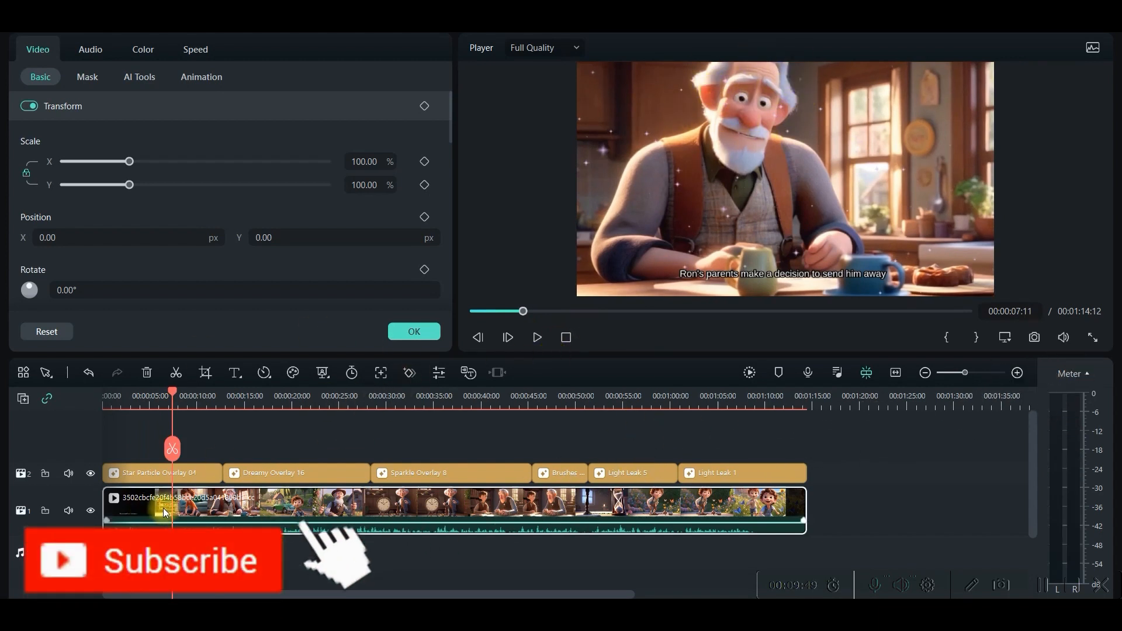
{"action": "left_click", "coordinate": [88, 372]}
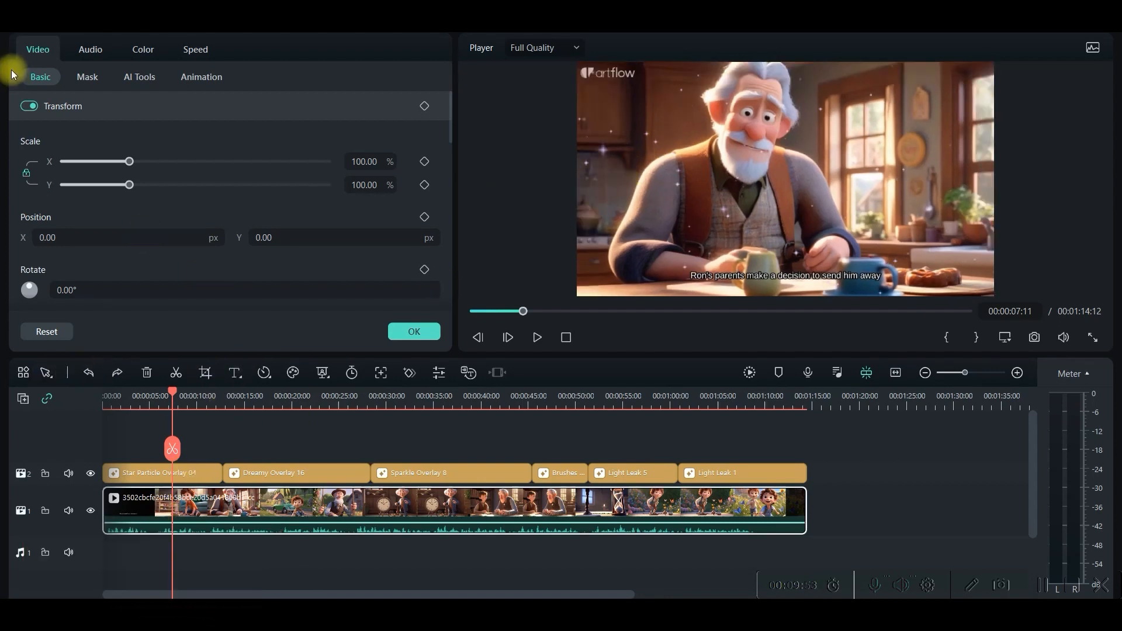
Search the effects for "mozaic", limit the results to free ones, and place Mosaic above the star overlay at the timeline's start.
{"action": "left_click", "coordinate": [169, 416]}
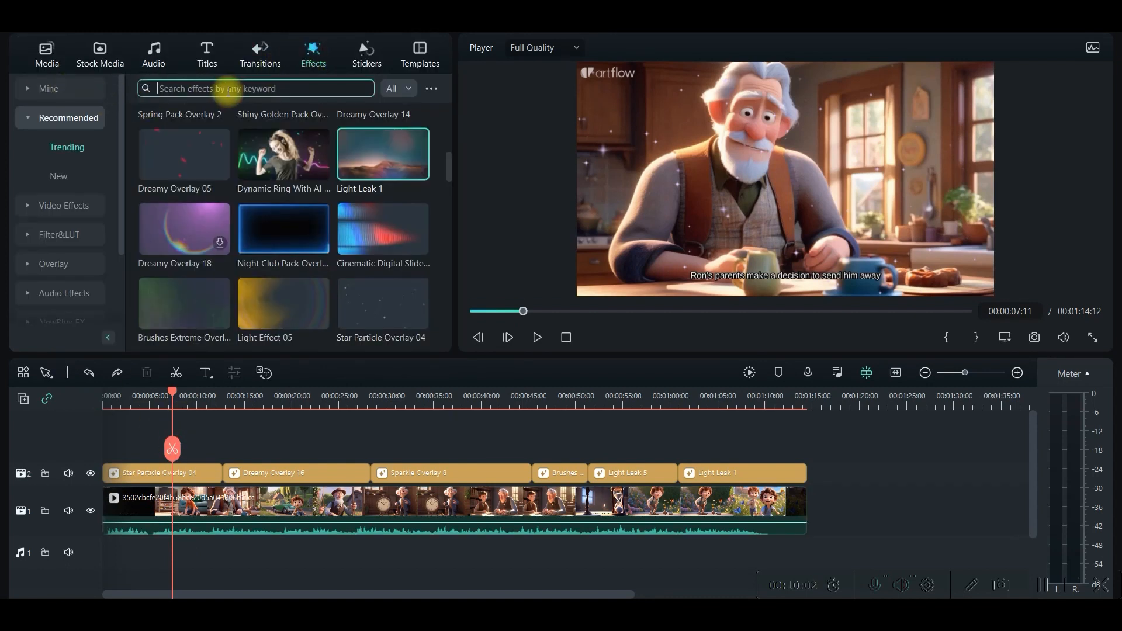
{"action": "type", "text": "mozaic"}
{"action": "key", "text": "Return"}
{"action": "left_click", "coordinate": [395, 88]}
{"action": "left_click", "coordinate": [409, 128]}
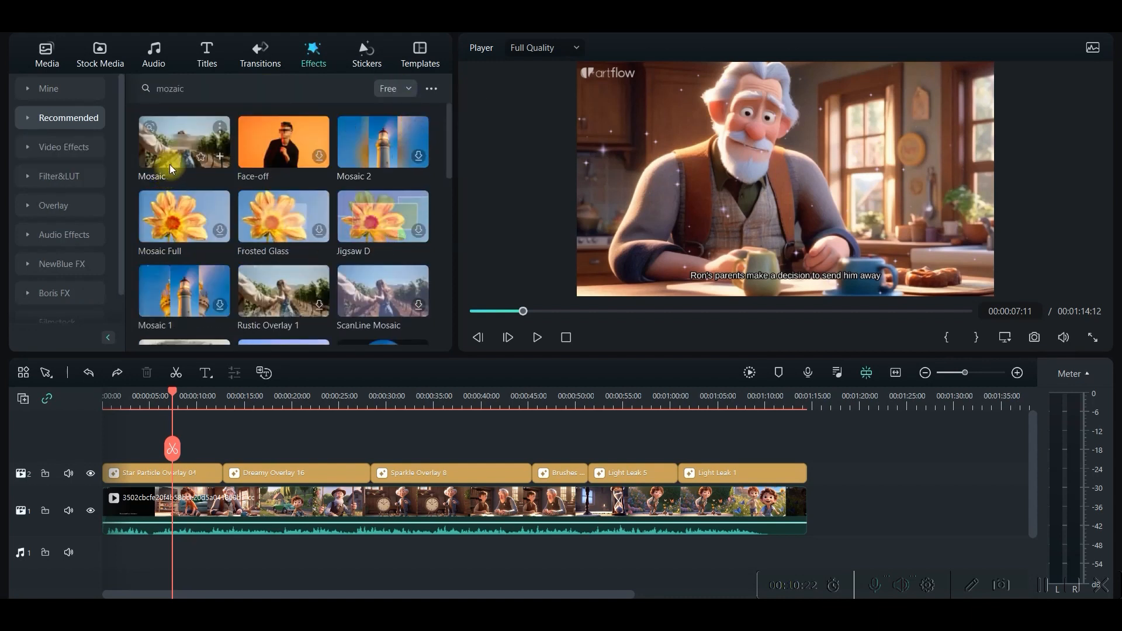
{"action": "left_click_drag", "start_coordinate": [179, 141], "coordinate": [134, 477]}
Shrink the mosaic region and move it over the artflow logo in the preview.
{"action": "double_click", "coordinate": [133, 474]}
{"action": "left_click_drag", "start_coordinate": [762, 175], "coordinate": [616, 94]}
{"action": "left_click_drag", "start_coordinate": [699, 130], "coordinate": [649, 71]}
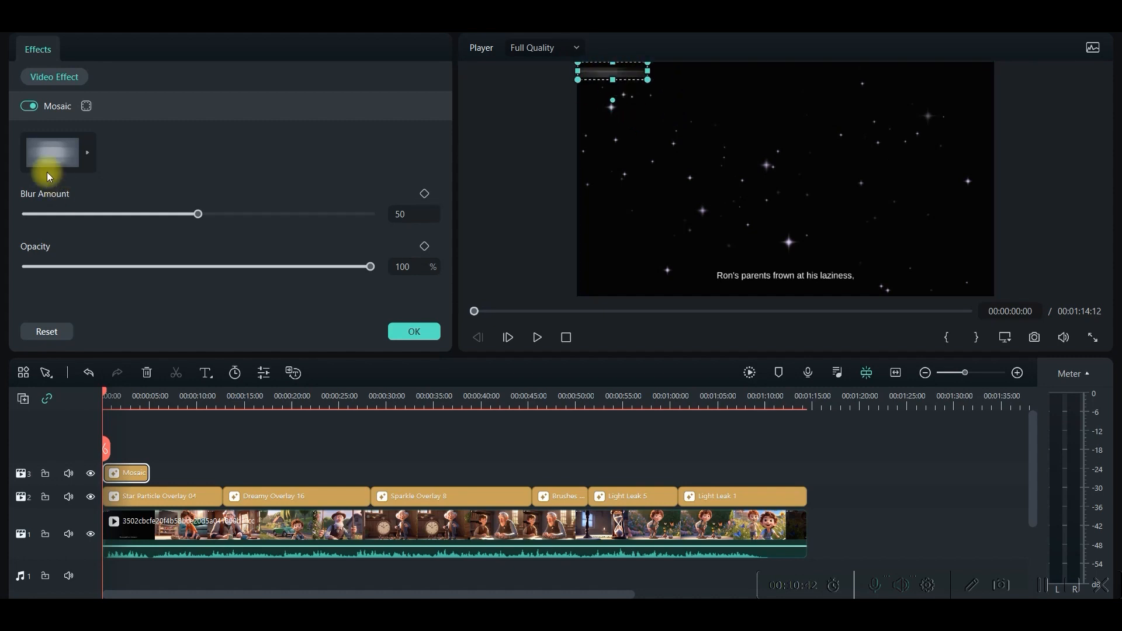
Switch the mosaic to a horizontally smeared blur pattern with a blur amount of 53 and extend the effect over the whole video.
{"action": "left_click", "coordinate": [73, 150]}
{"action": "left_click", "coordinate": [201, 212]}
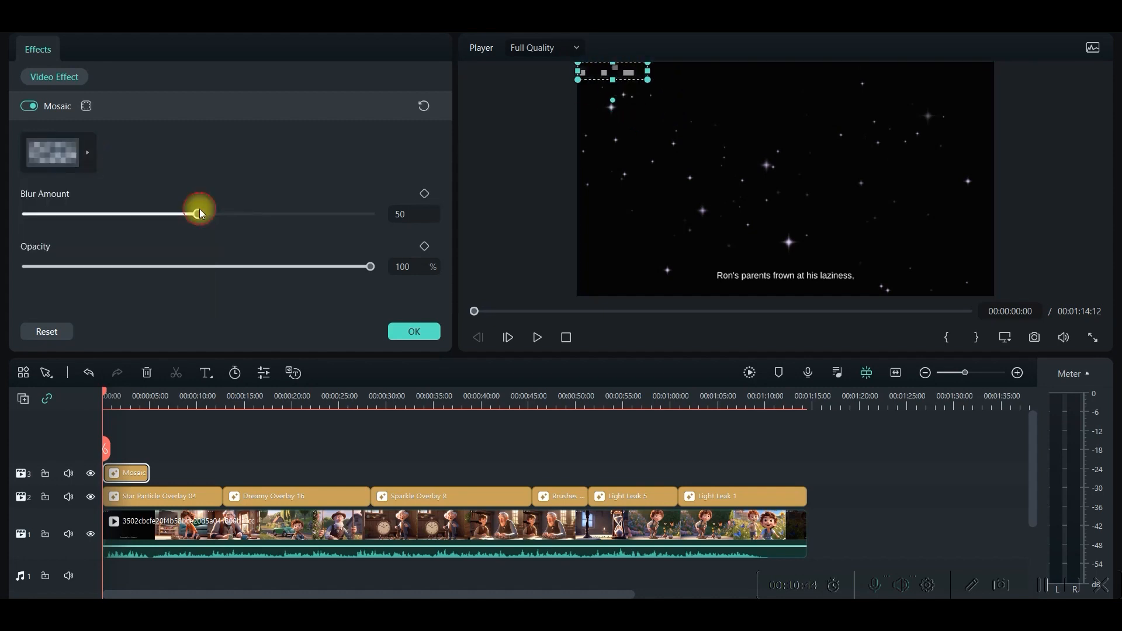
{"action": "left_click", "coordinate": [72, 160]}
{"action": "left_click", "coordinate": [83, 239]}
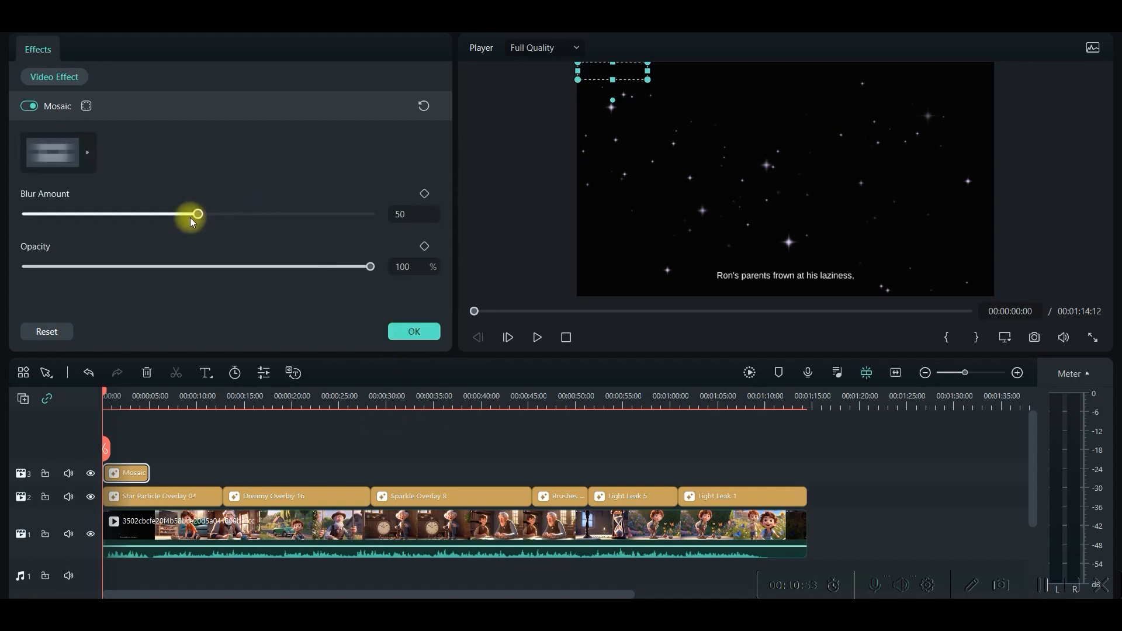
{"action": "mouse_move", "coordinate": [197, 214]}
{"action": "left_mouse_down"}
{"action": "mouse_move", "coordinate": [229, 216]}
{"action": "mouse_move", "coordinate": [209, 219]}
{"action": "left_mouse_up"}
{"action": "left_click", "coordinate": [432, 338]}
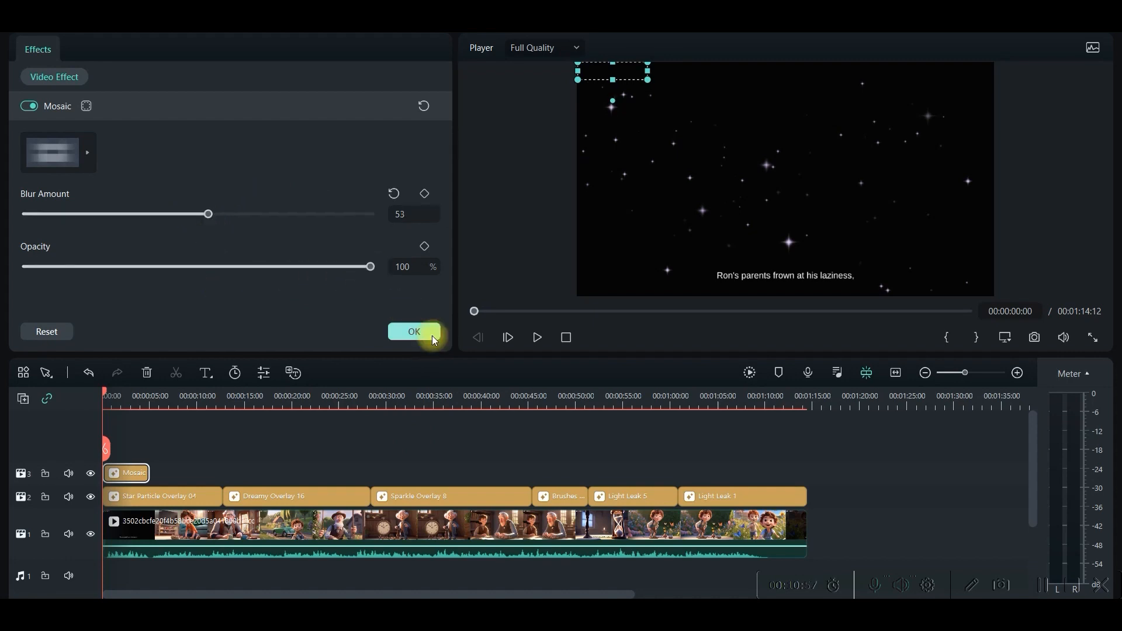
{"action": "left_click_drag", "start_coordinate": [149, 468], "coordinate": [838, 501]}
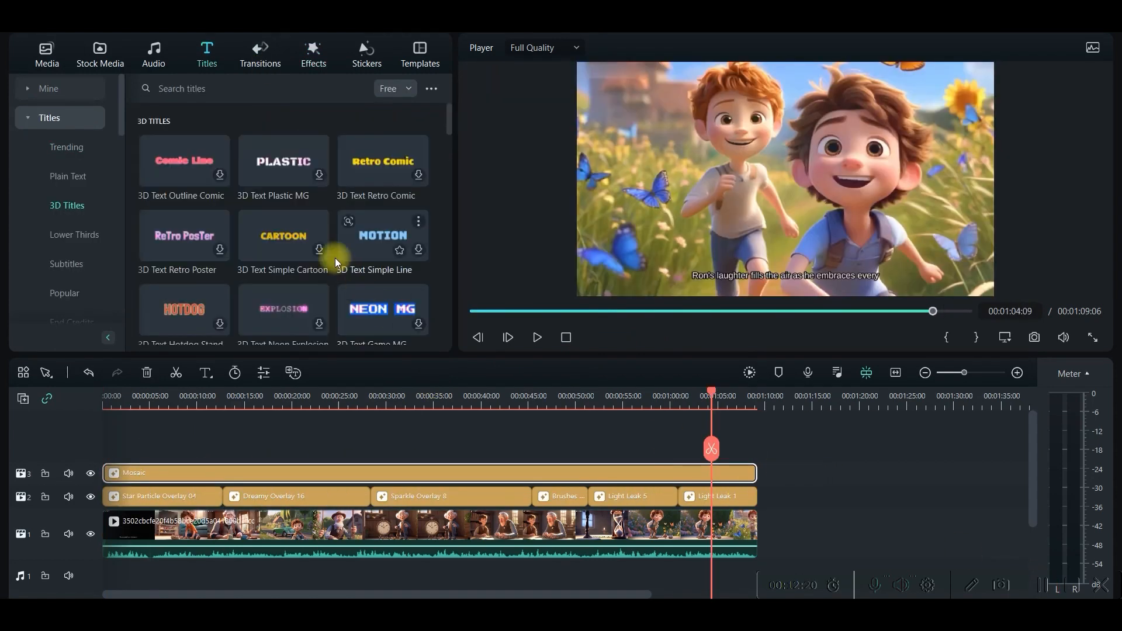
Browse the free title templates and place a Fire Particle Pack title directly after the end of the story video.
{"action": "scroll", "coordinate": [281, 187], "scroll_direction": "down", "scroll_amount": 10}
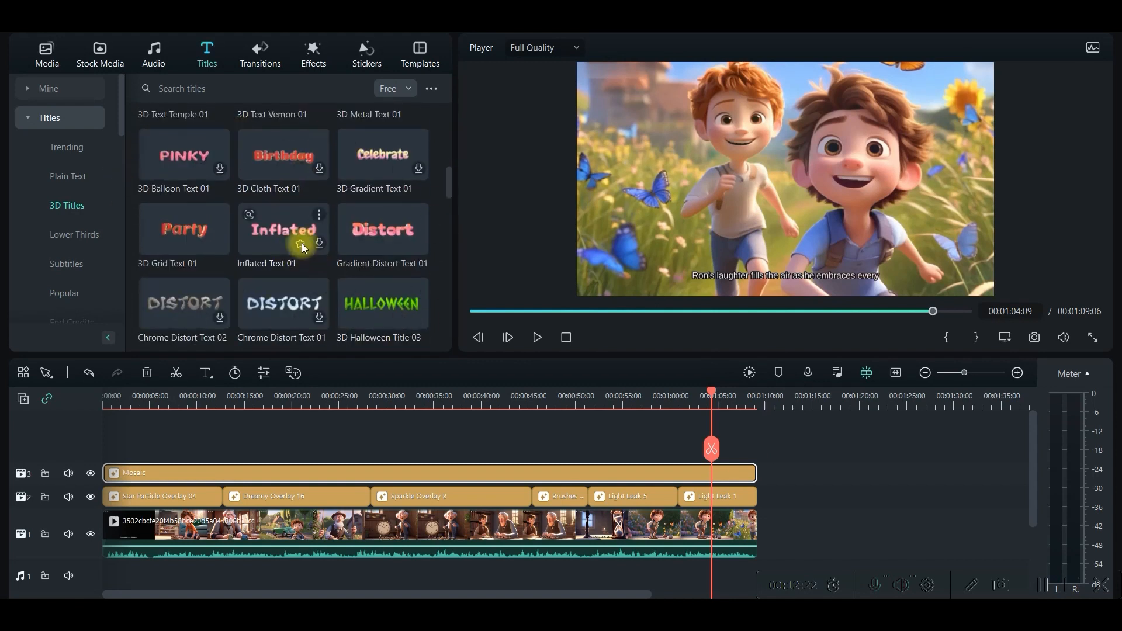
{"action": "scroll", "coordinate": [303, 248], "scroll_direction": "down", "scroll_amount": 2}
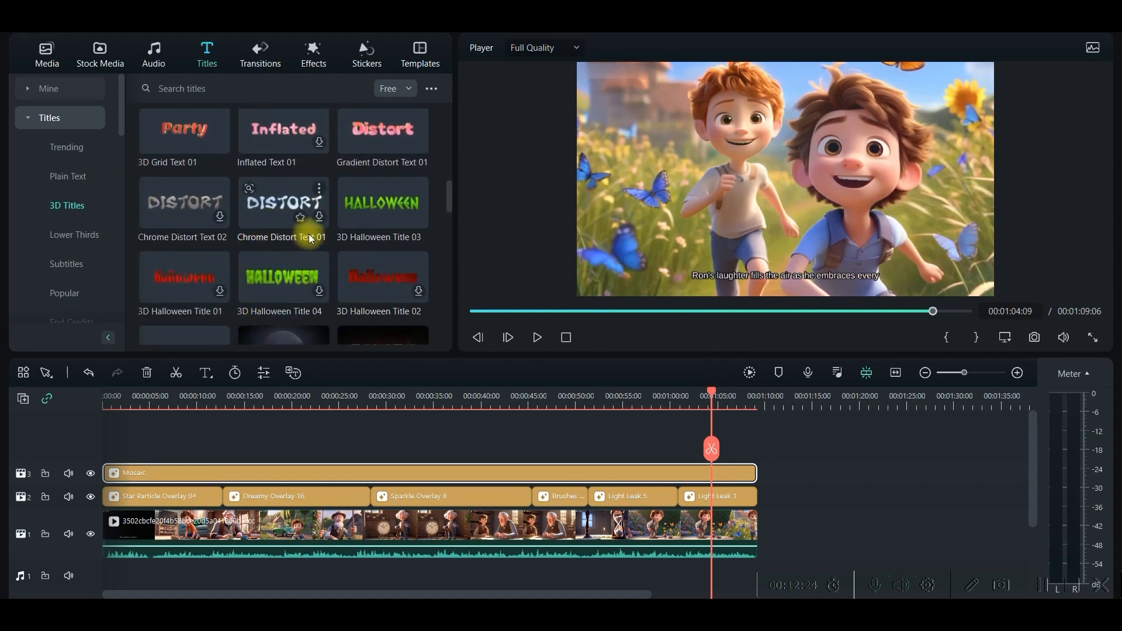
{"action": "scroll", "coordinate": [309, 239], "scroll_direction": "up", "scroll_amount": 10}
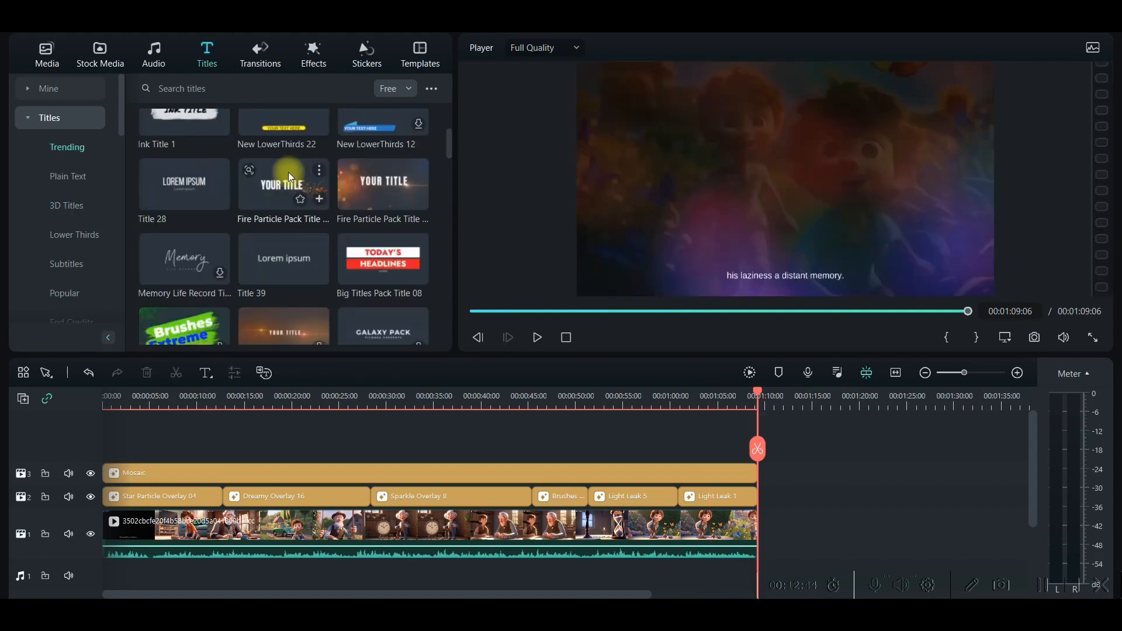
{"action": "left_click_drag", "start_coordinate": [244, 184], "coordinate": [772, 537]}
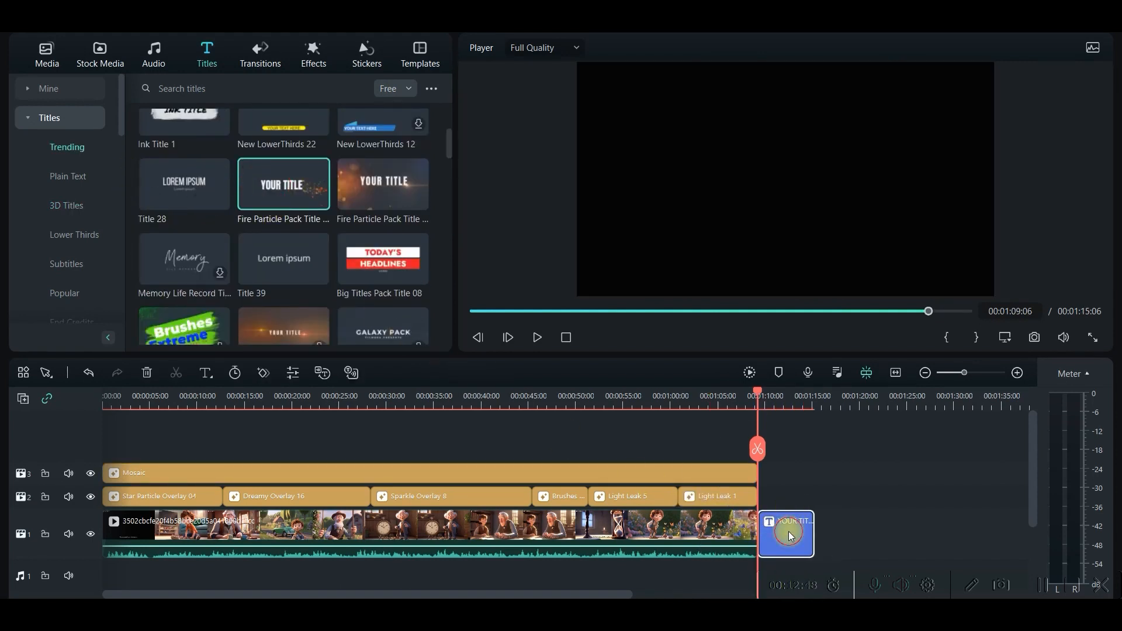
Change the ending title's text to VALUE YOUR TIME and set its font size to 150.
{"action": "double_click", "coordinate": [789, 535]}
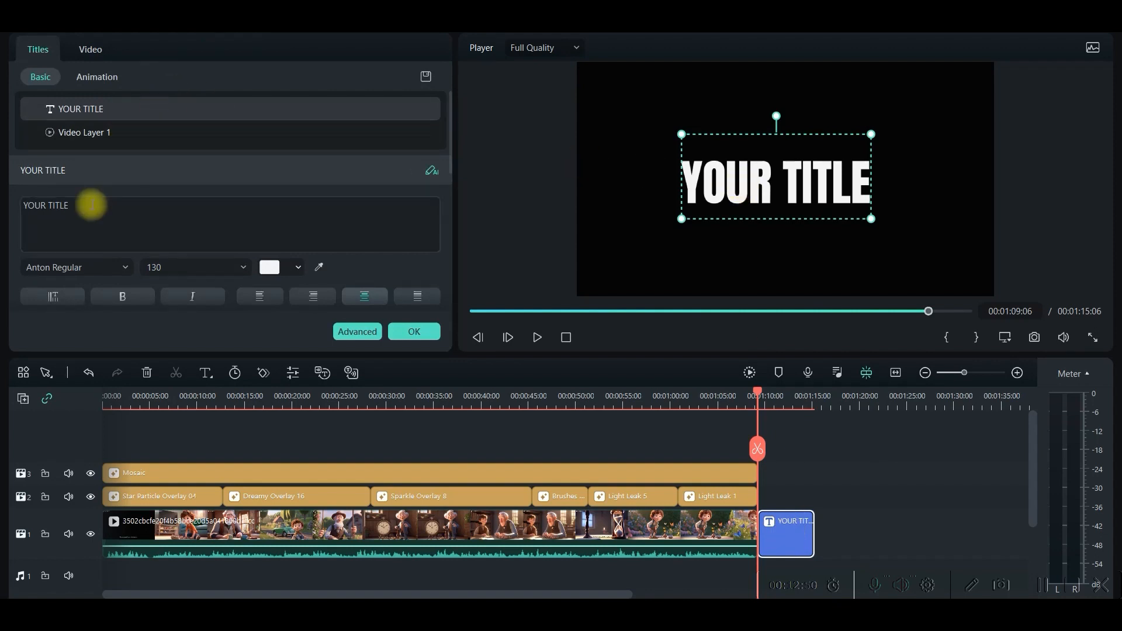
{"action": "left_click_drag", "start_coordinate": [89, 205], "coordinate": [6, 196]}
{"action": "type", "text": "VALUE YOUR TIME"}
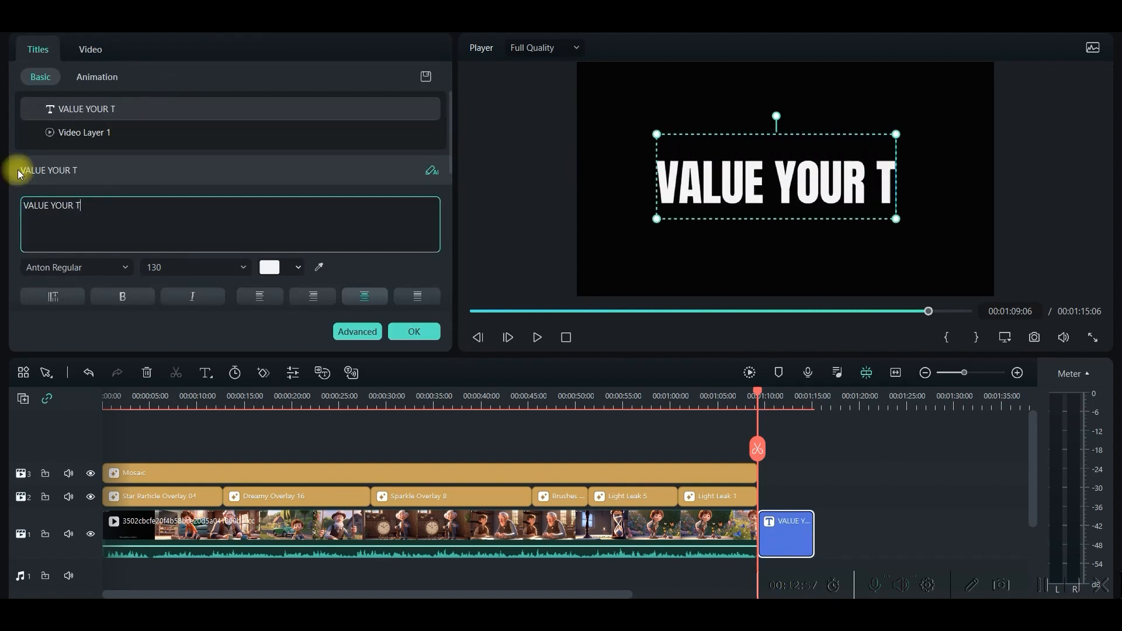
{"action": "double_click", "coordinate": [233, 269]}
{"action": "type", "text": "150"}
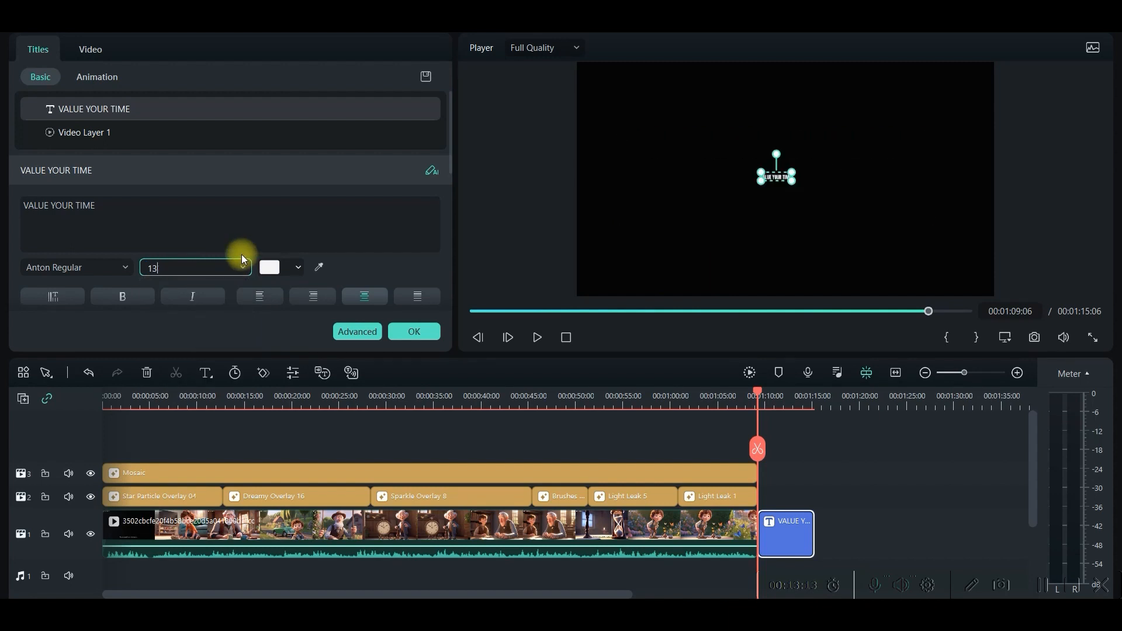
Colour the ending title's text orange and apply the orange-yellow gradient text preset.
{"action": "left_click", "coordinate": [298, 267]}
{"action": "left_click", "coordinate": [380, 234]}
{"action": "scroll", "coordinate": [440, 231], "scroll_direction": "down", "scroll_amount": 3}
{"action": "left_click", "coordinate": [390, 228]}
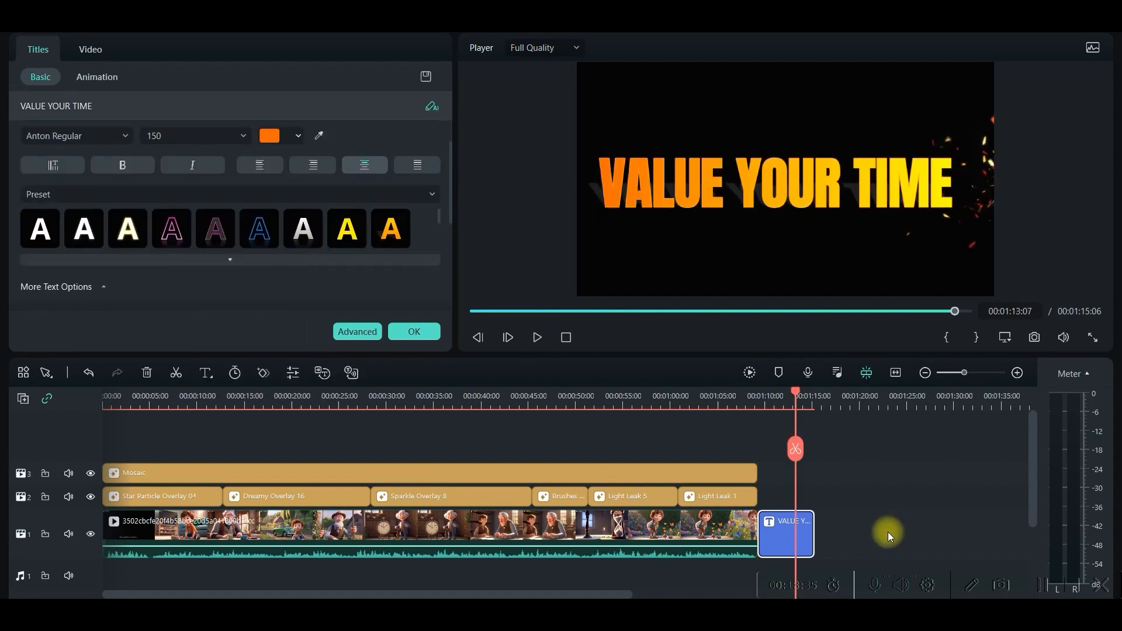
Try the Typewriter entrance animation on the VALUE YOUR TIME title, settle on the Character entrance, and preview it.
{"action": "scroll", "coordinate": [218, 145], "scroll_direction": "up", "scroll_amount": 3}
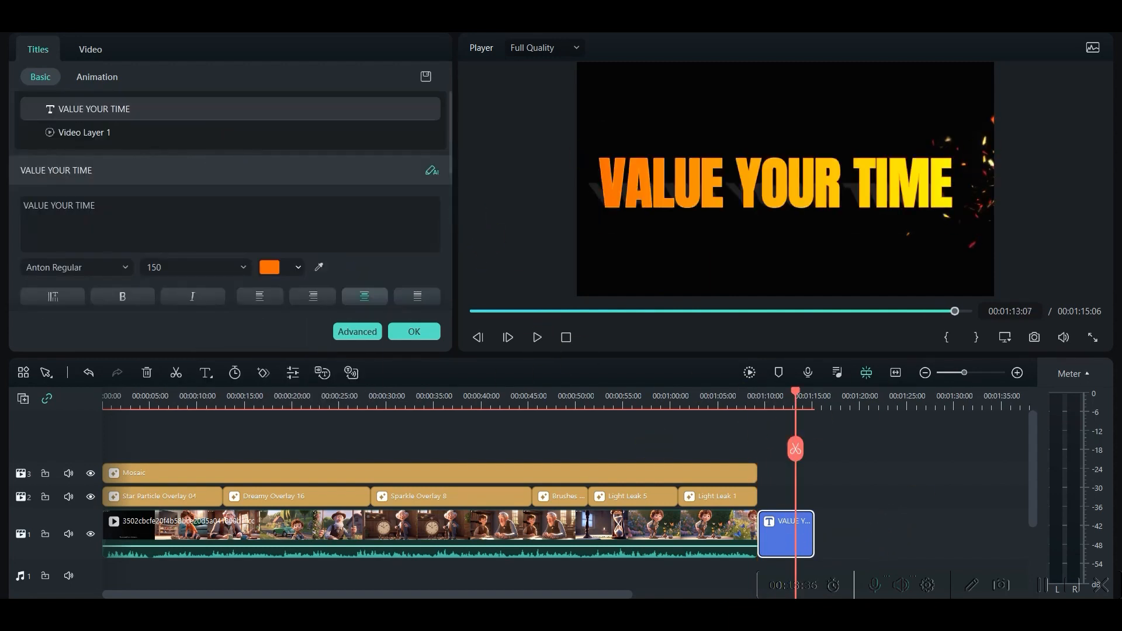
{"action": "left_click", "coordinate": [97, 76]}
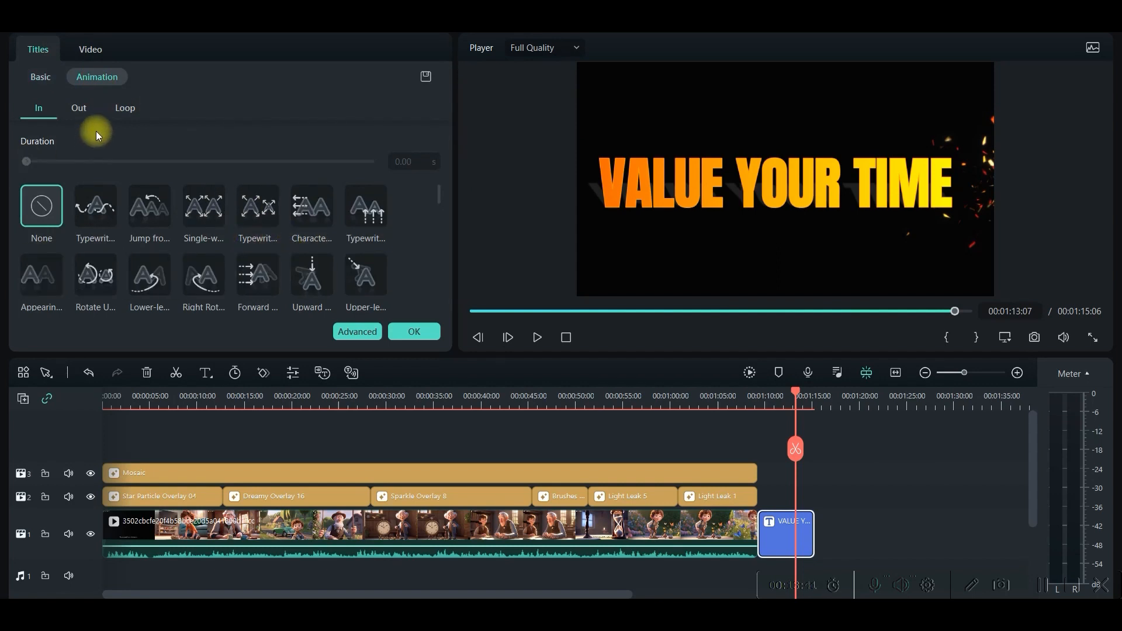
{"action": "left_click", "coordinate": [82, 108]}
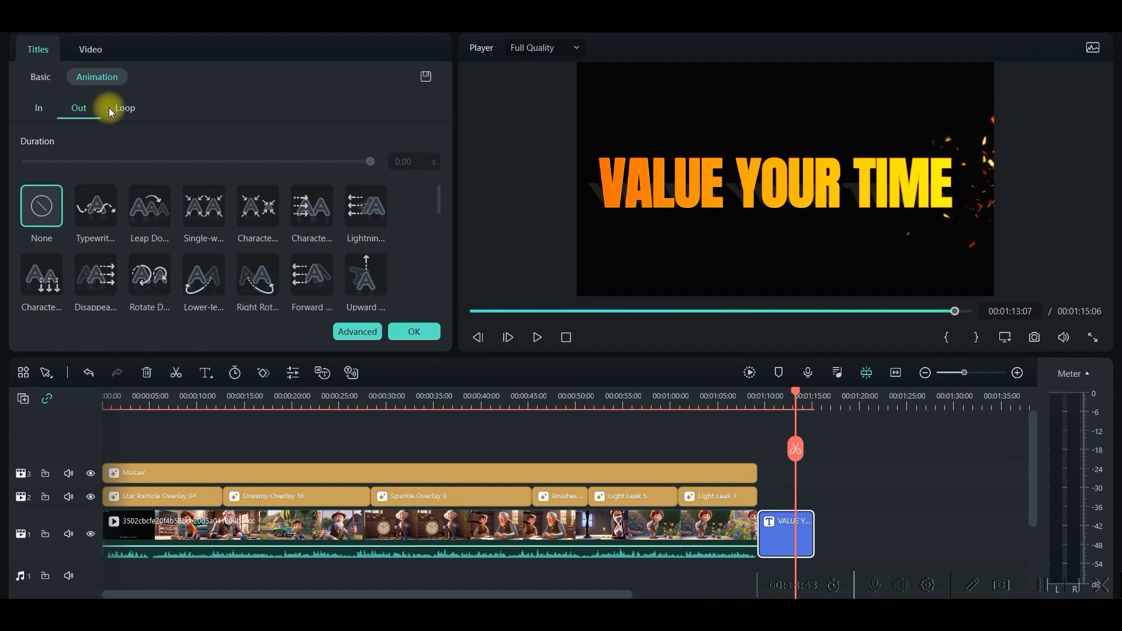
{"action": "left_click", "coordinate": [124, 108]}
{"action": "left_click", "coordinate": [38, 108]}
{"action": "left_click", "coordinate": [96, 206]}
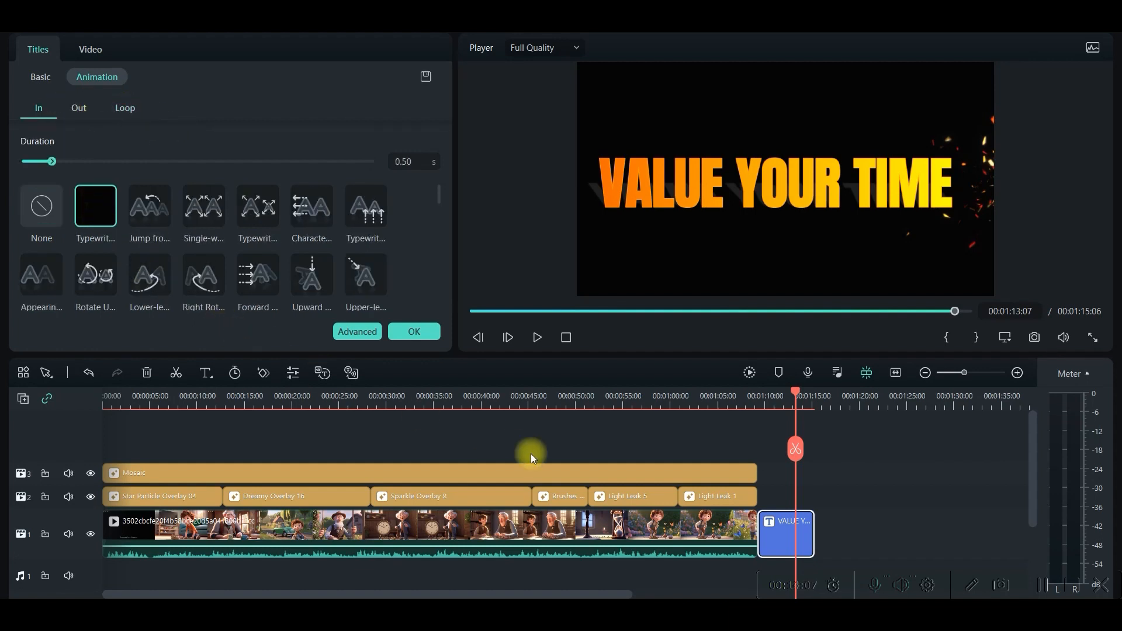
{"action": "left_click_drag", "start_coordinate": [800, 401], "coordinate": [741, 399]}
{"action": "left_click", "coordinate": [536, 337]}
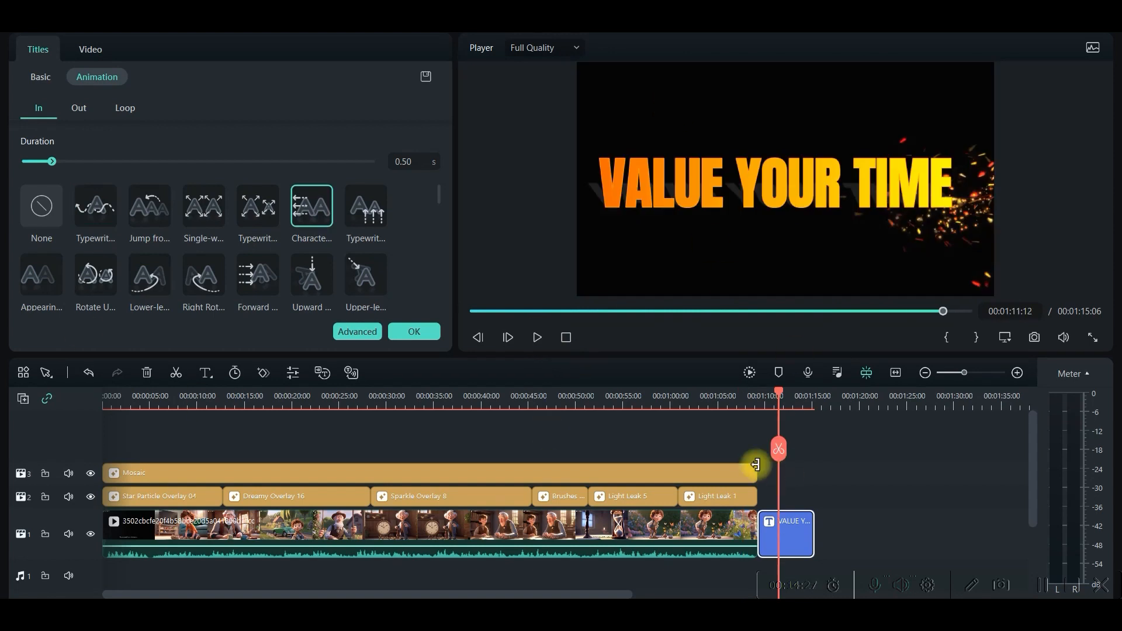
{"action": "left_click", "coordinate": [869, 458]}
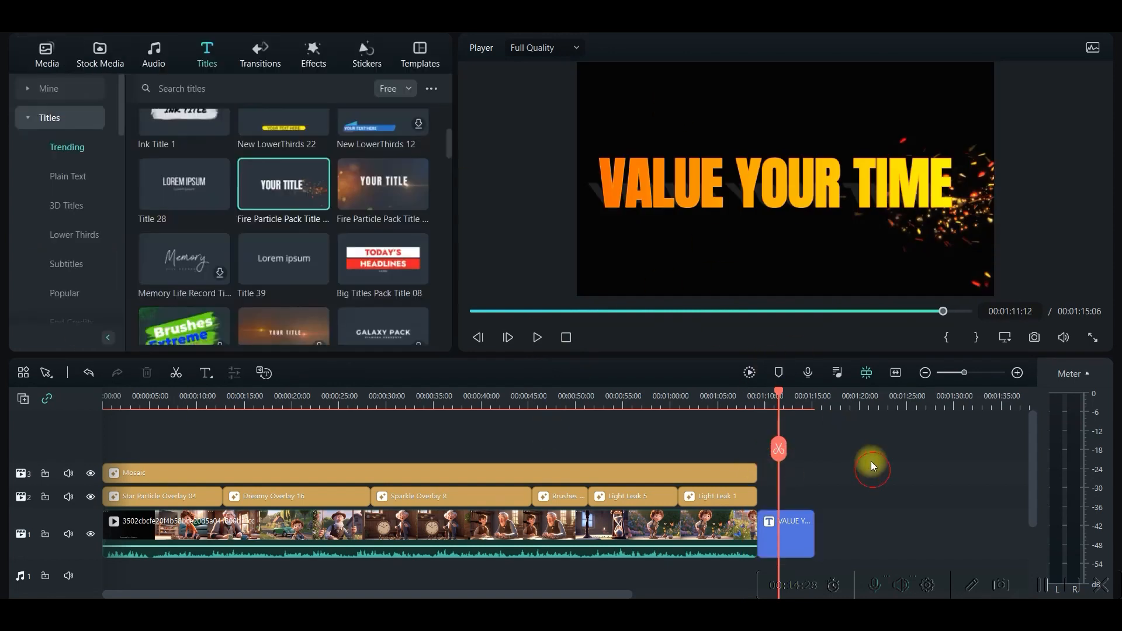
Add a Light Leaks transition between the story video and the VALUE YOUR TIME title.
{"action": "left_click", "coordinate": [263, 54]}
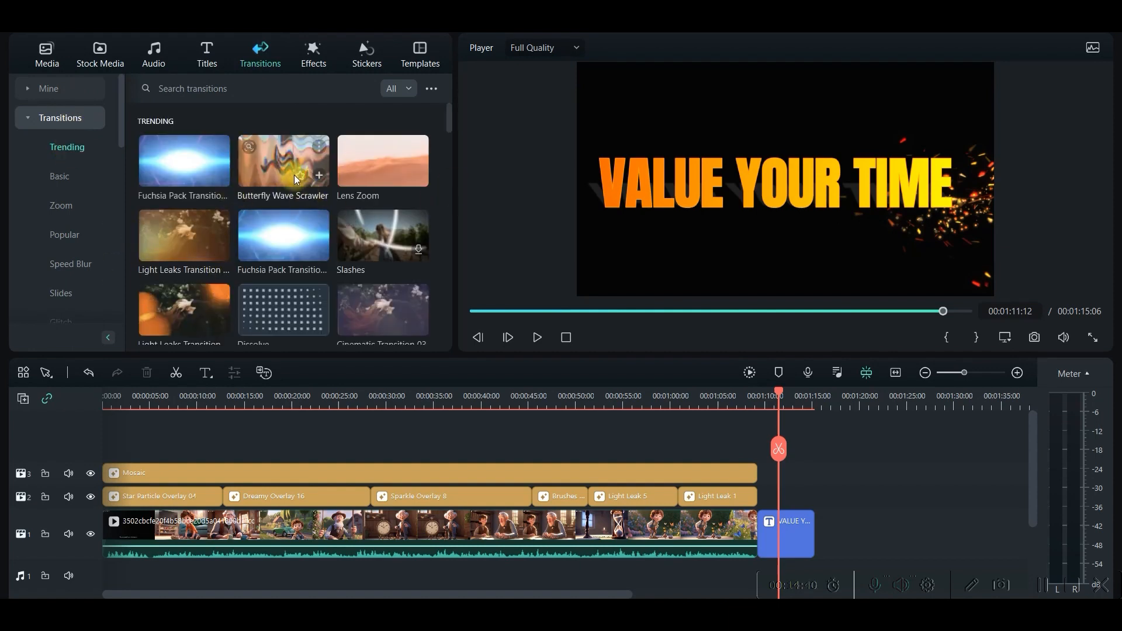
{"action": "scroll", "coordinate": [184, 193], "scroll_direction": "down", "scroll_amount": 2}
{"action": "left_click_drag", "start_coordinate": [184, 189], "coordinate": [758, 540]}
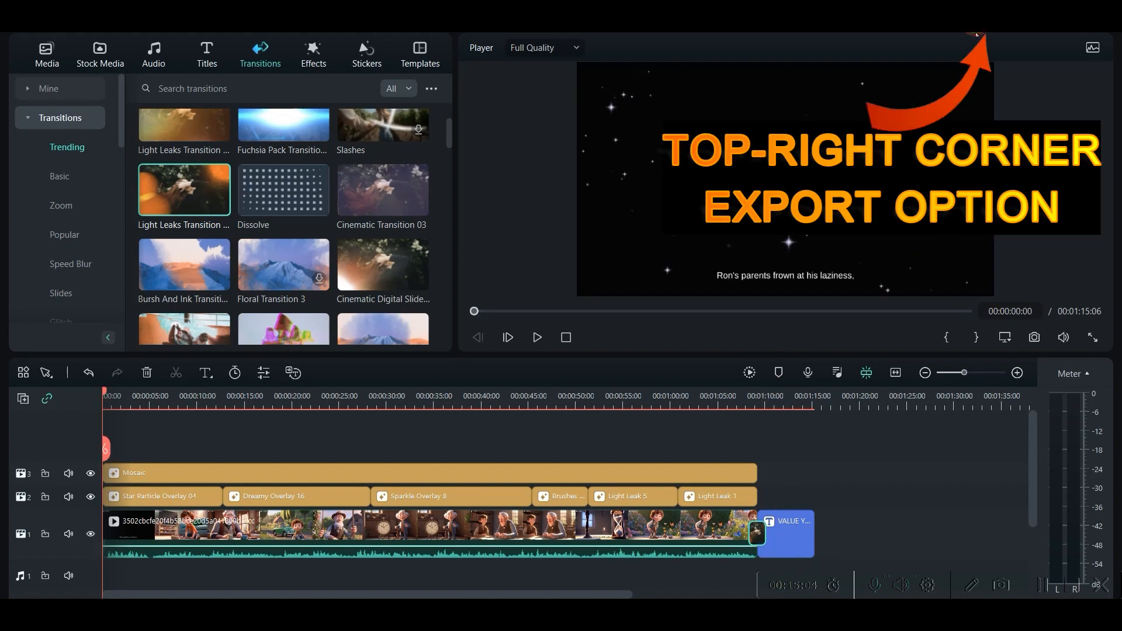
Open the export settings, check the file name and save folder, and set the local MP4 export's quality to Higher.
{"action": "left_click", "coordinate": [976, 33]}
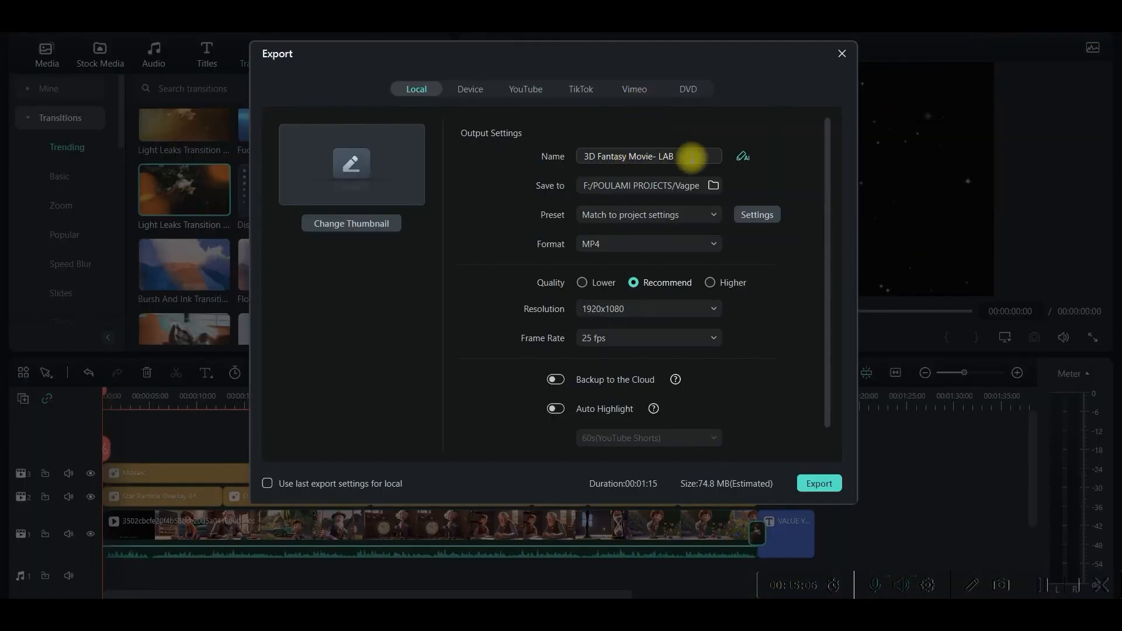
{"action": "left_click_drag", "start_coordinate": [689, 155], "coordinate": [529, 156]}
{"action": "left_click", "coordinate": [651, 186]}
{"action": "left_click", "coordinate": [784, 47]}
{"action": "left_click", "coordinate": [727, 285]}
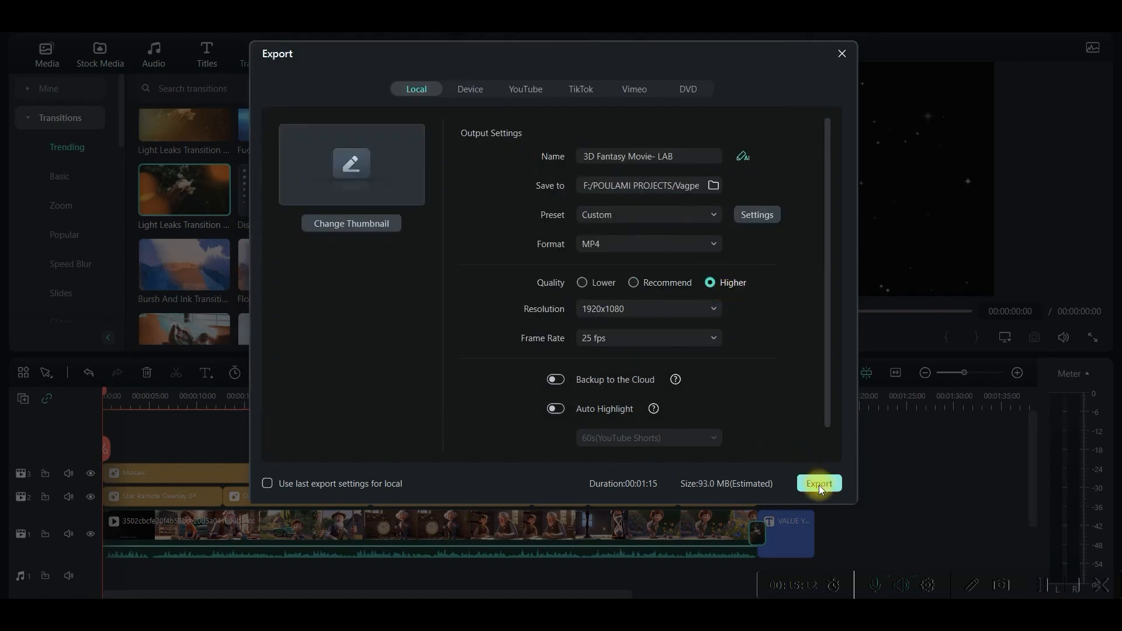
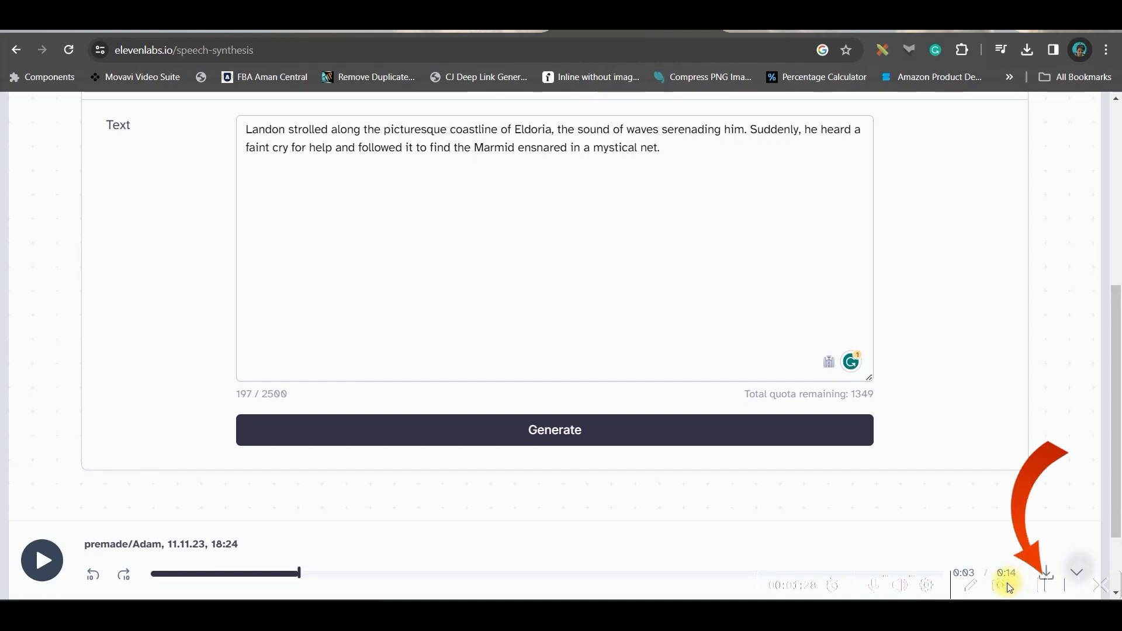
Switch to Artflow and start a new image in Image Studio.
{"action": "left_click", "coordinate": [472, 32]}
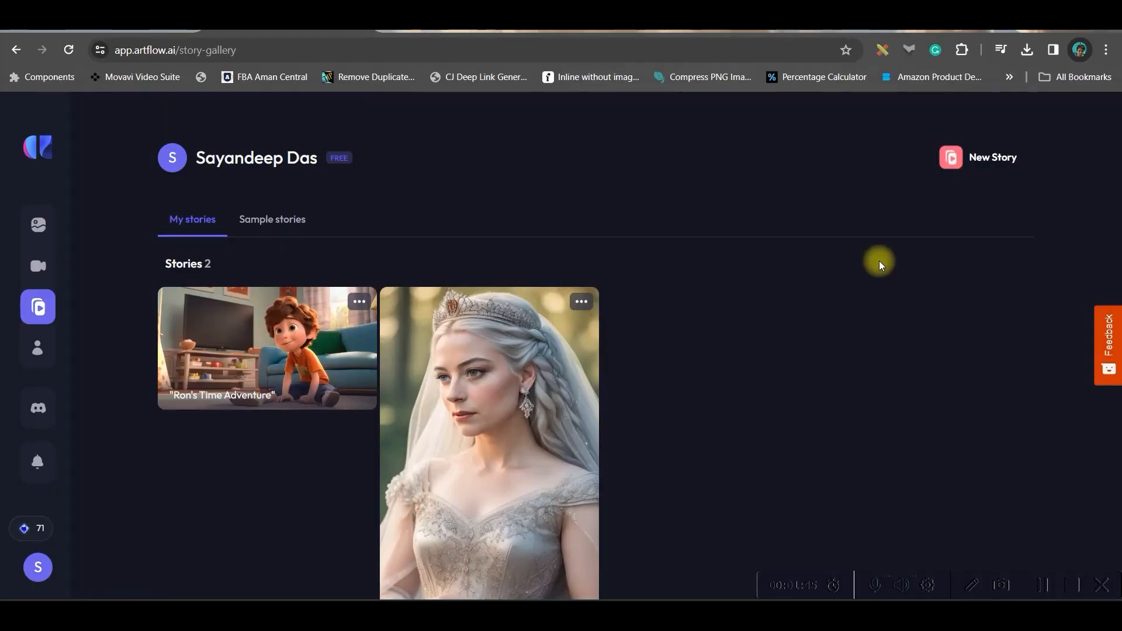
{"action": "mouse_move", "coordinate": [41, 240]}
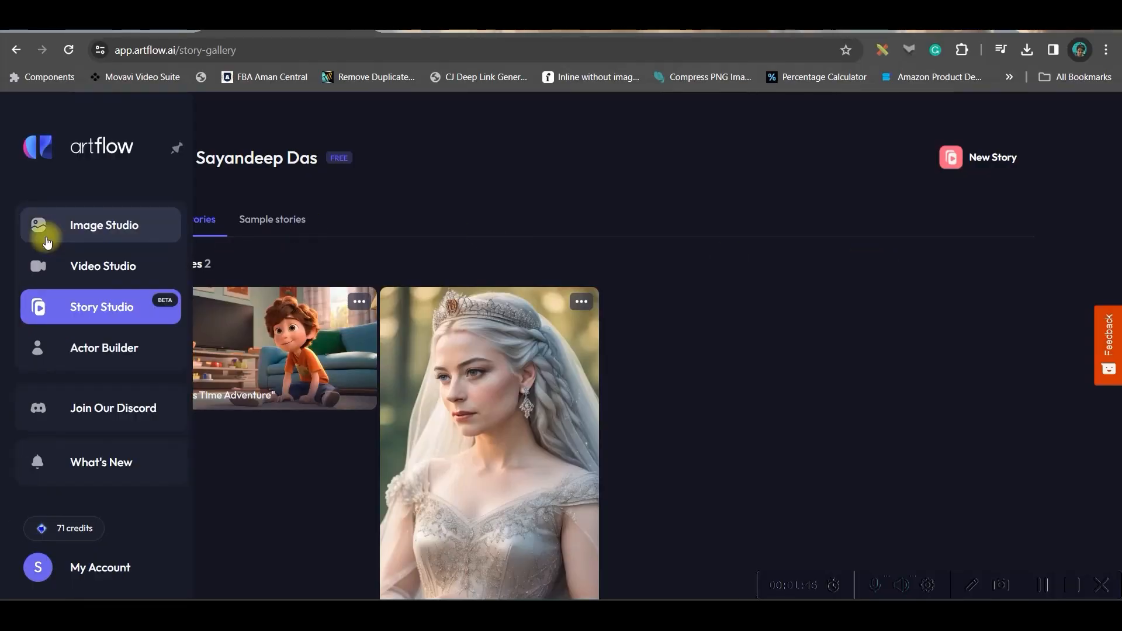
{"action": "left_click", "coordinate": [125, 228]}
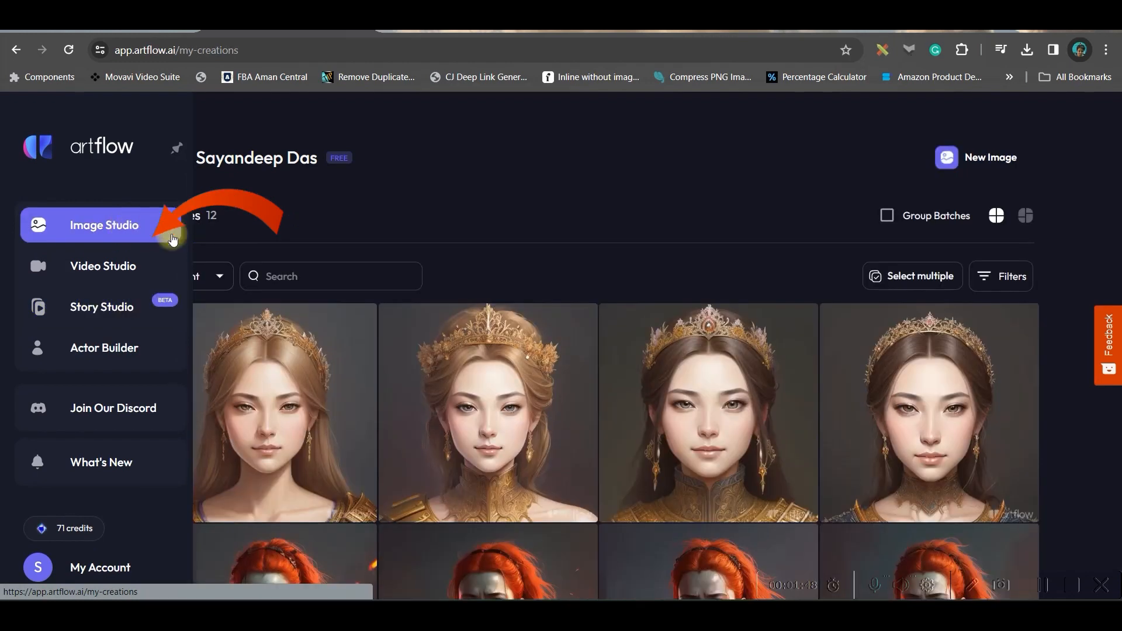
{"action": "left_click", "coordinate": [973, 159]}
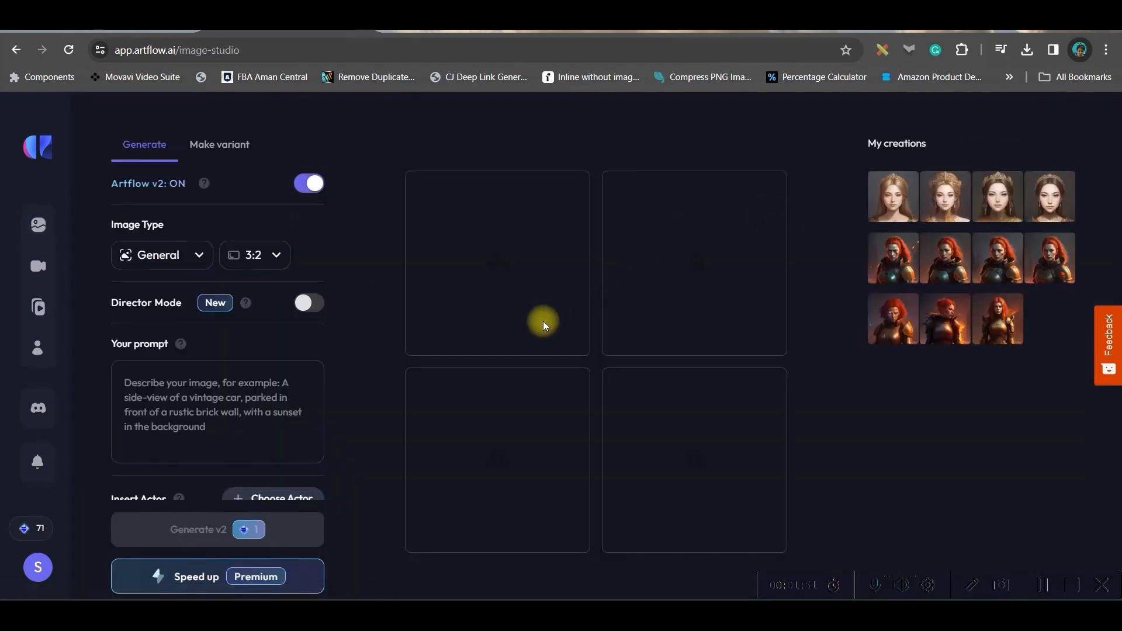
Choose the 3:2 aspect ratio and General image type for the new image, and try Director Mode.
{"action": "left_click", "coordinate": [254, 254]}
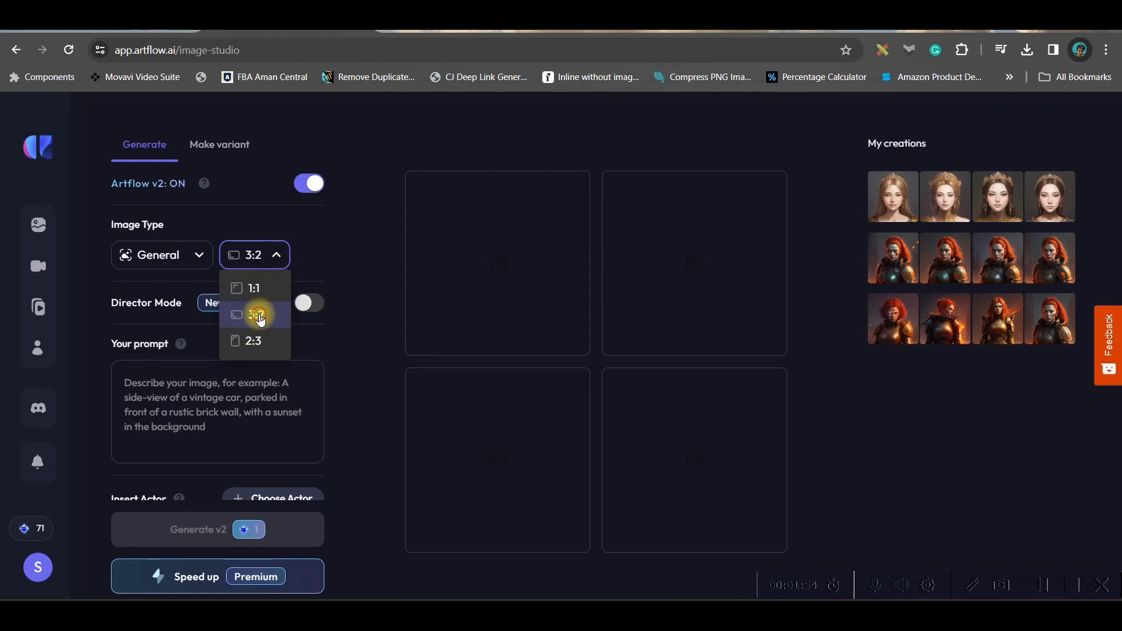
{"action": "left_click", "coordinate": [259, 316]}
{"action": "left_click", "coordinate": [124, 384]}
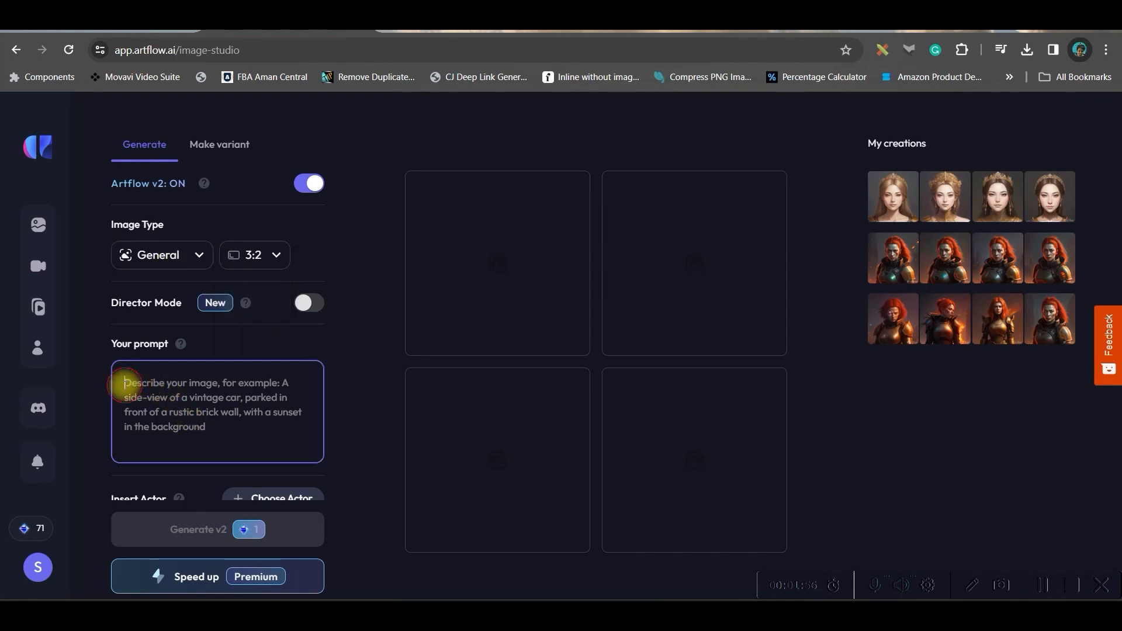
{"action": "left_click", "coordinate": [178, 255]}
{"action": "mouse_move", "coordinate": [184, 297]}
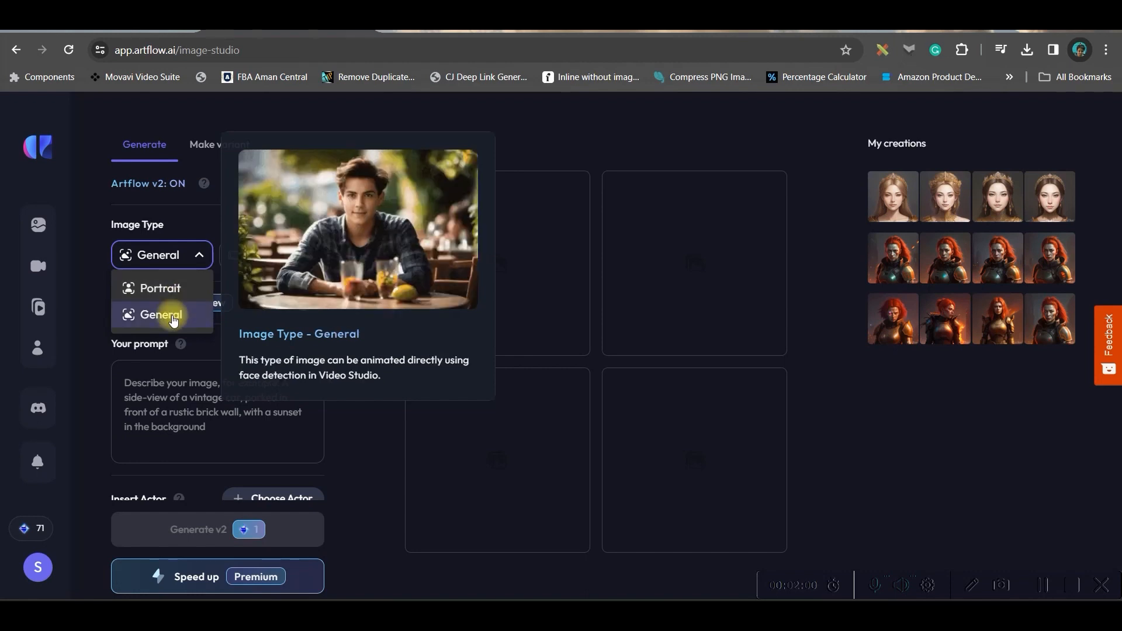
{"action": "left_click", "coordinate": [171, 316]}
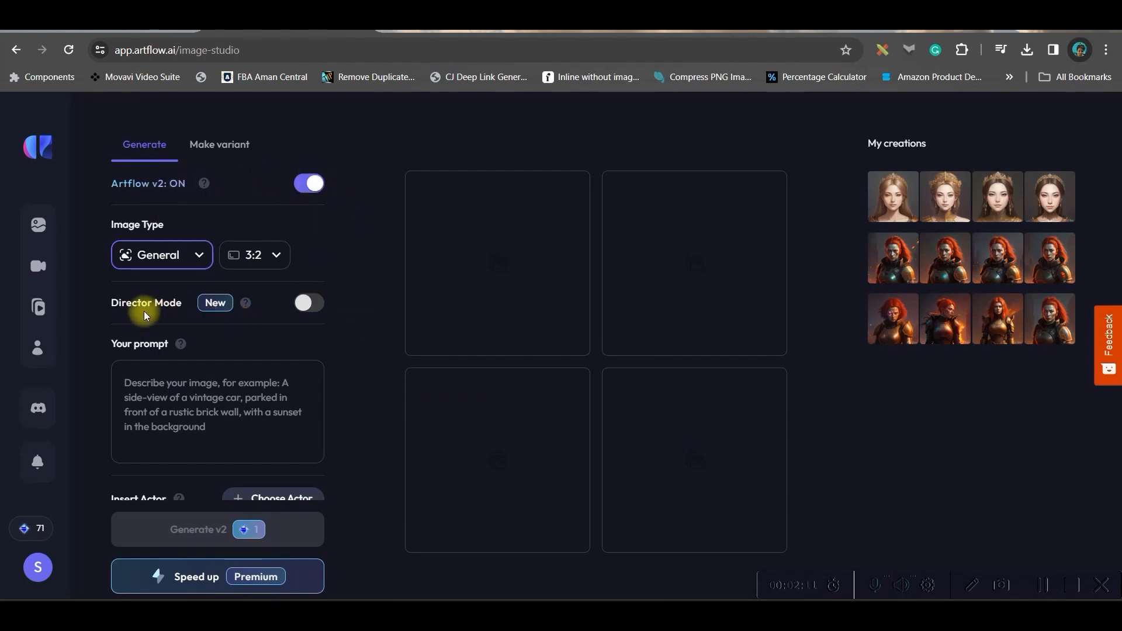
{"action": "left_click", "coordinate": [307, 303]}
{"action": "left_click", "coordinate": [268, 379]}
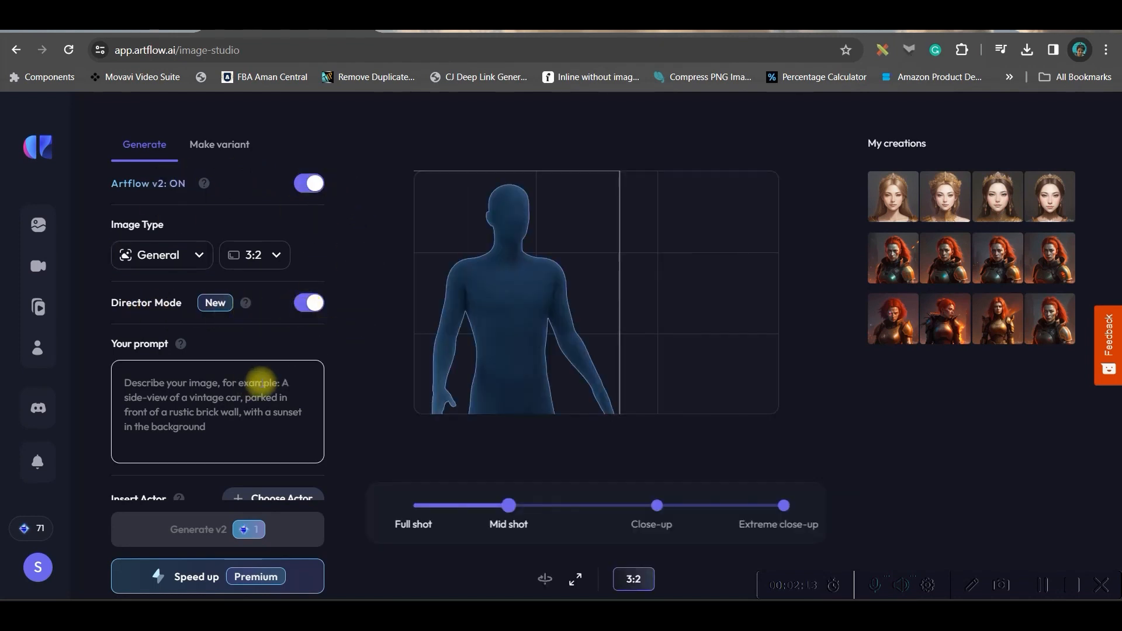
Copy the Scene 1 beach-at-sunset image prompt from ChatGPT and paste it as the image prompt in Artflow.
{"action": "left_click", "coordinate": [431, 31]}
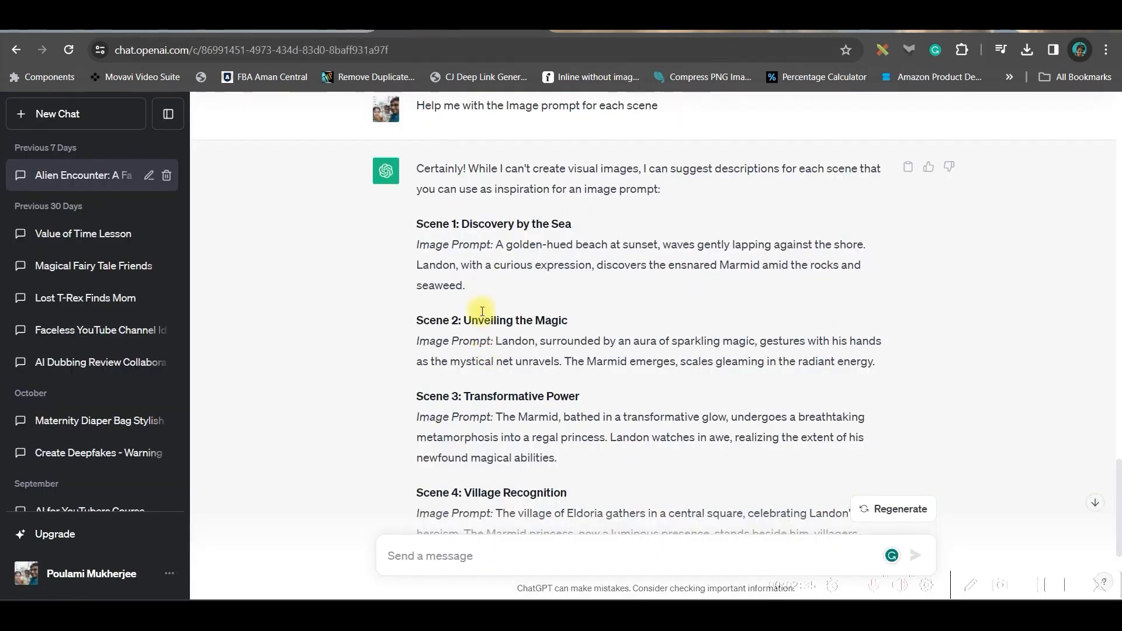
{"action": "left_click_drag", "start_coordinate": [496, 244], "coordinate": [496, 286]}
{"action": "key", "text": "ctrl+c"}
{"action": "left_click", "coordinate": [384, 33]}
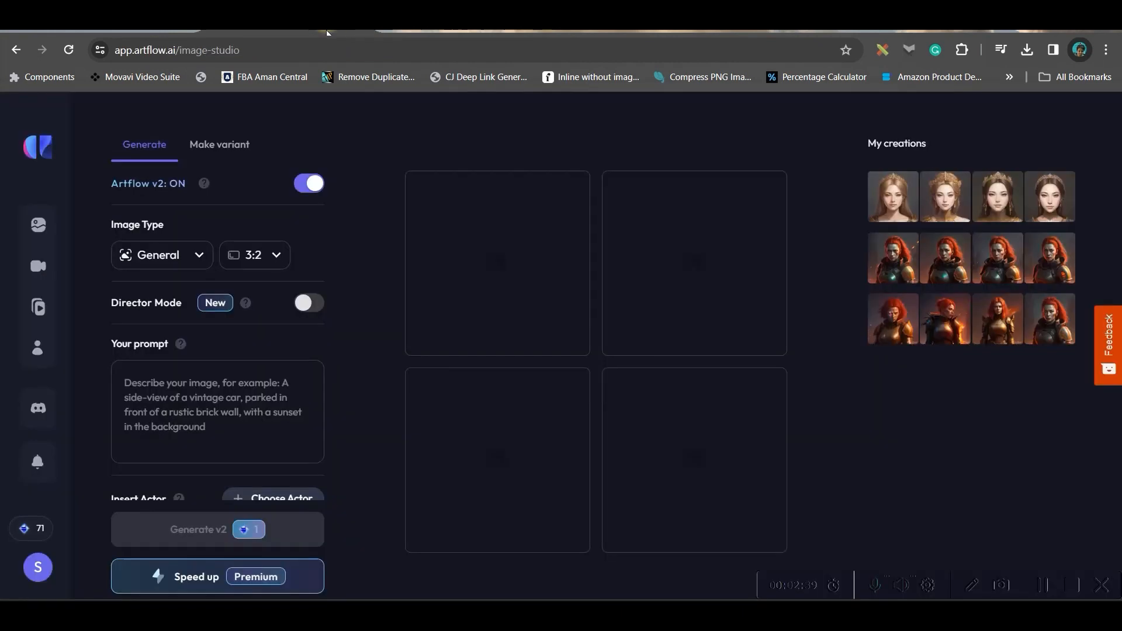
{"action": "key", "text": "ctrl+v"}
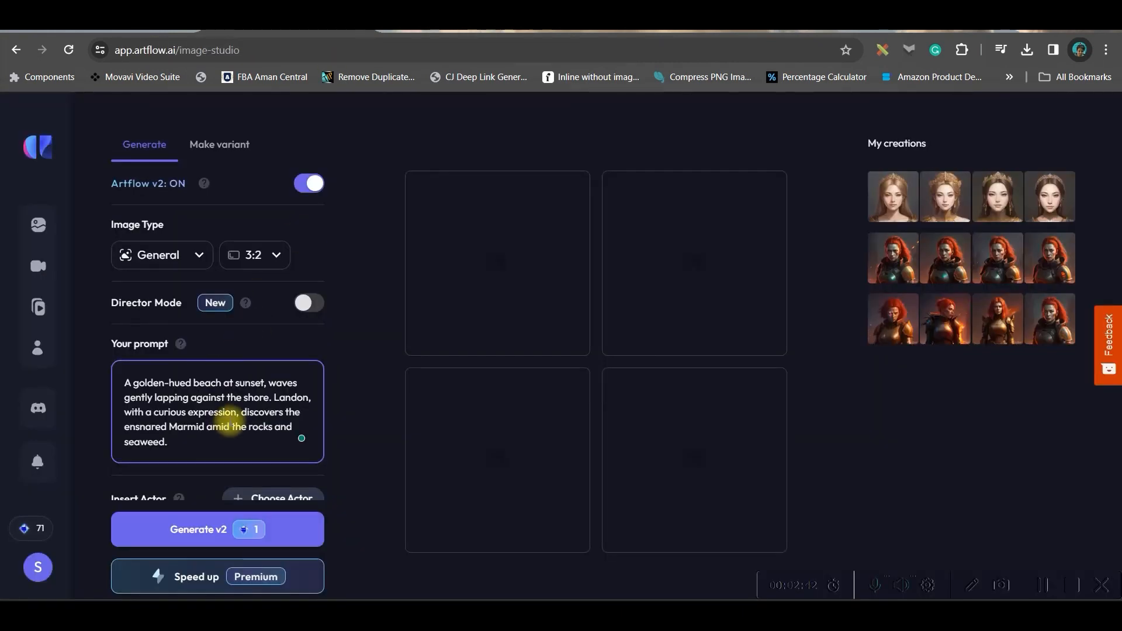
Replace the Digital Art style with 3D Anime and generate the Scene 1 beach images.
{"action": "scroll", "coordinate": [234, 414], "scroll_direction": "down", "scroll_amount": 5}
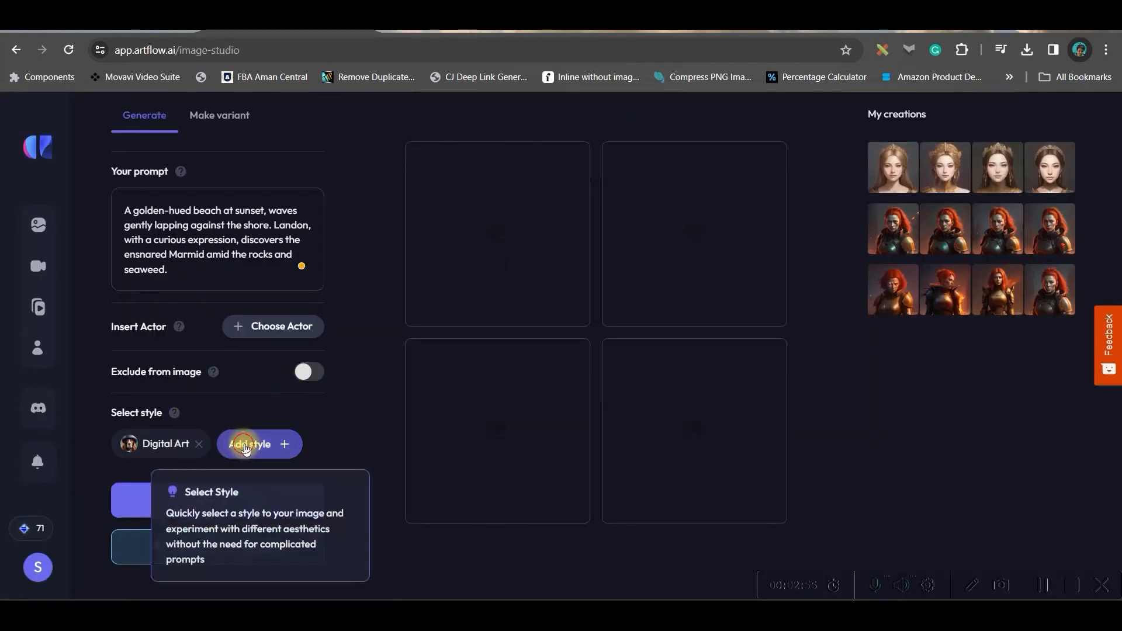
{"action": "left_click", "coordinate": [228, 446]}
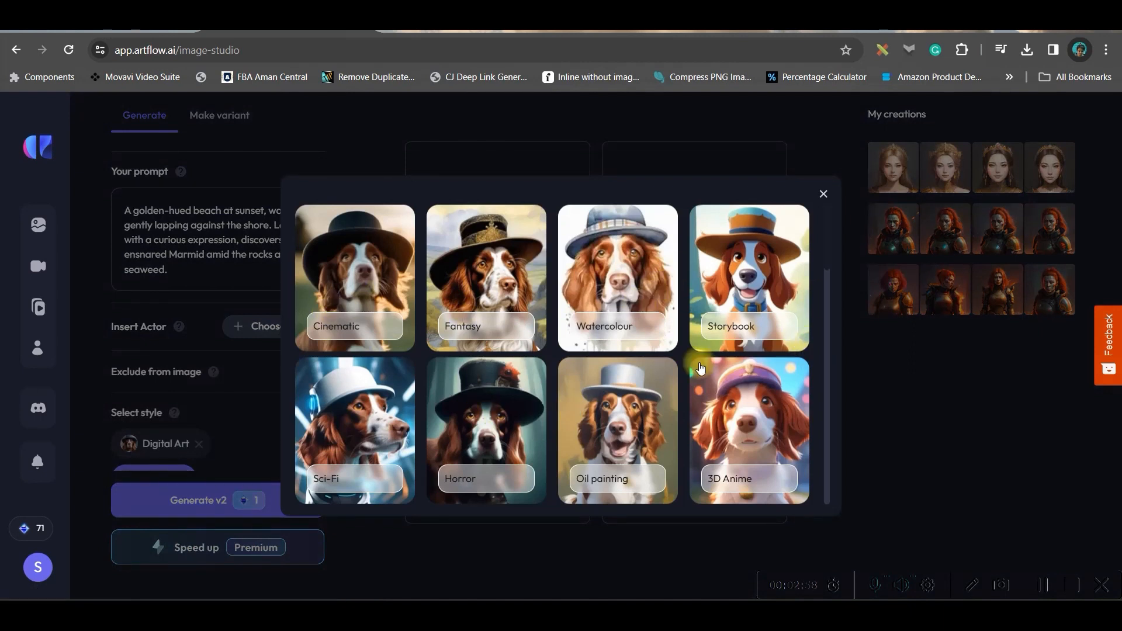
{"action": "scroll", "coordinate": [701, 356], "scroll_direction": "down", "scroll_amount": 3}
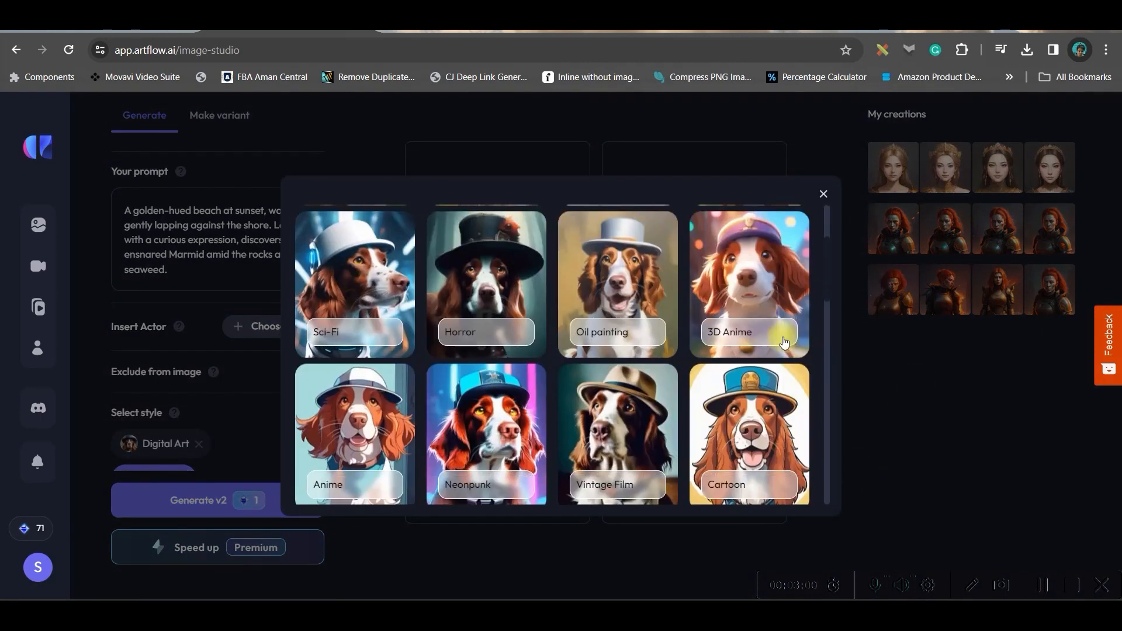
{"action": "left_click", "coordinate": [752, 281]}
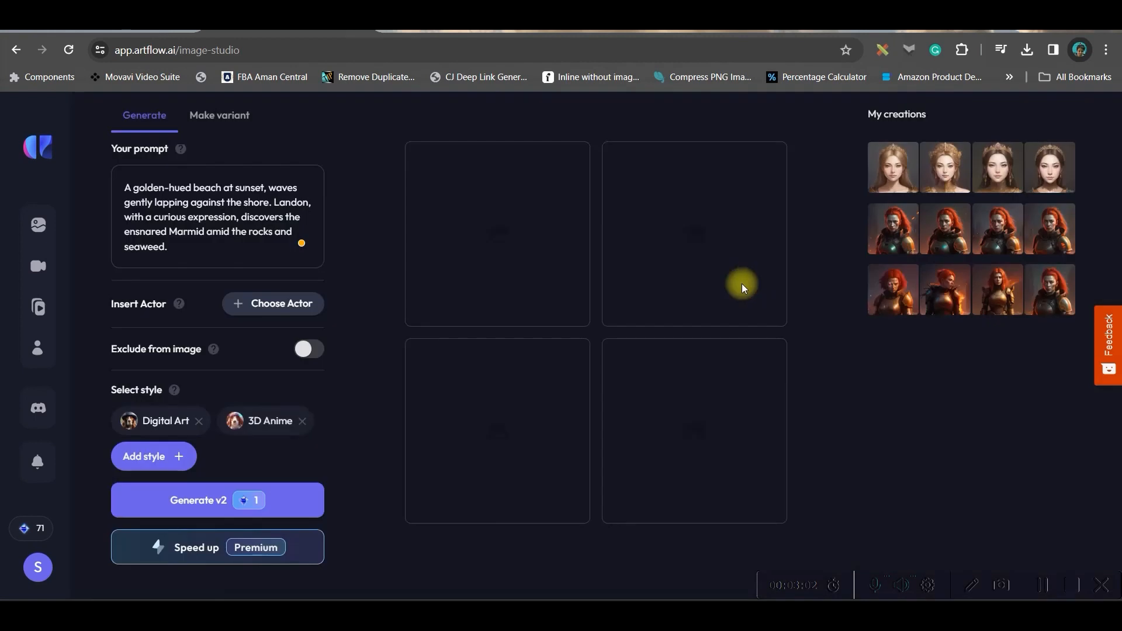
{"action": "left_click", "coordinate": [199, 422]}
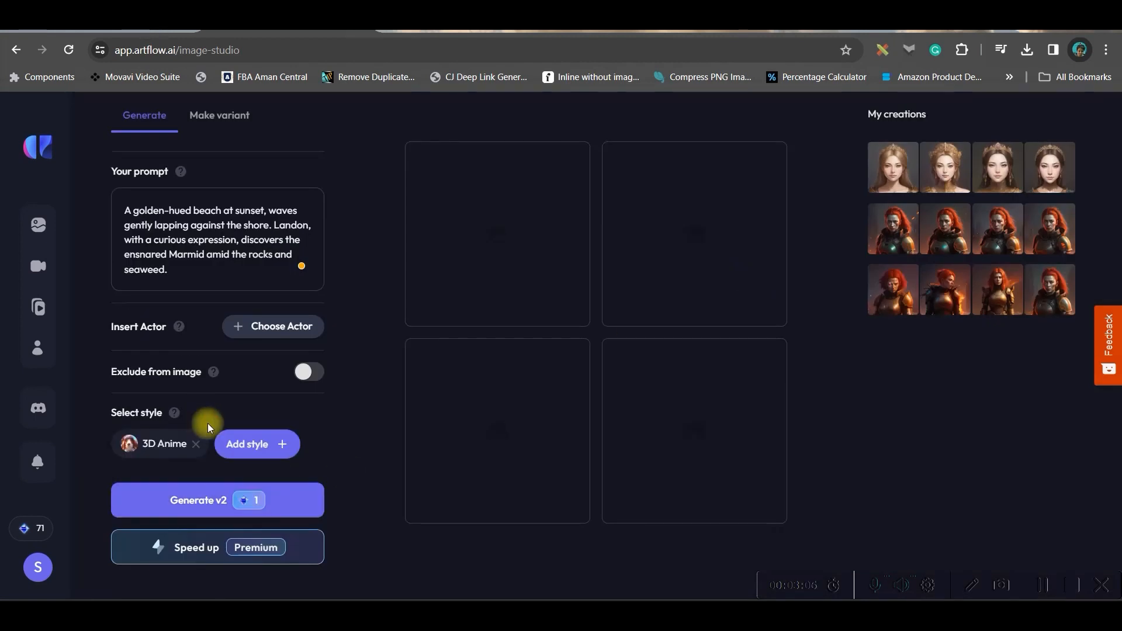
{"action": "left_click", "coordinate": [194, 501]}
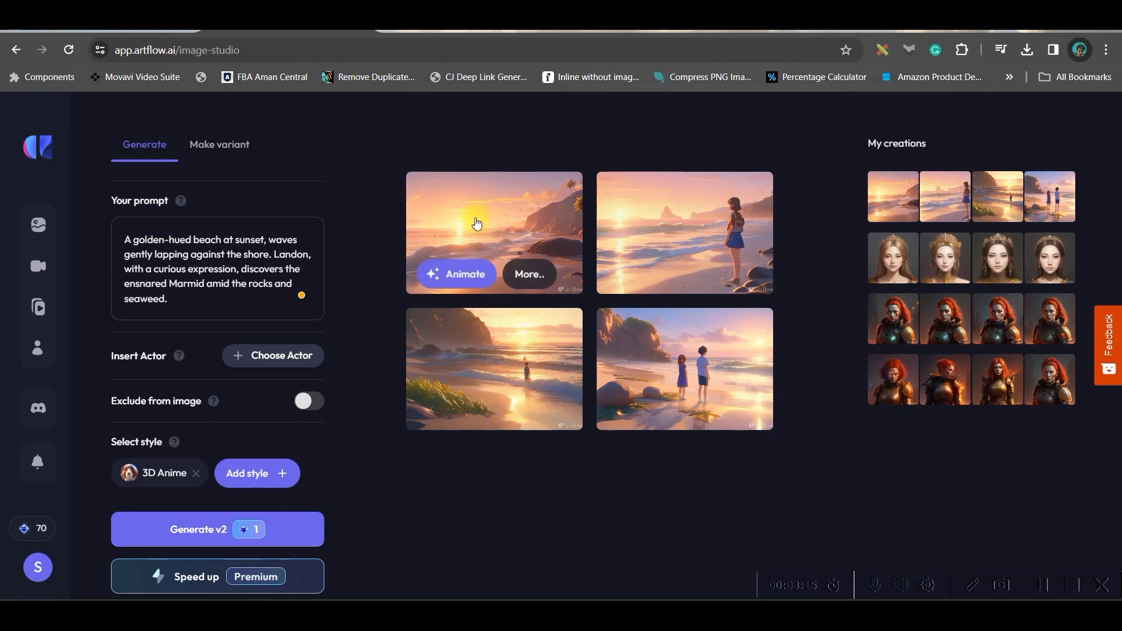
Bring the generated sunset beach image without people into the story editor and apply the Zoom in camera effect.
{"action": "left_click", "coordinate": [477, 223]}
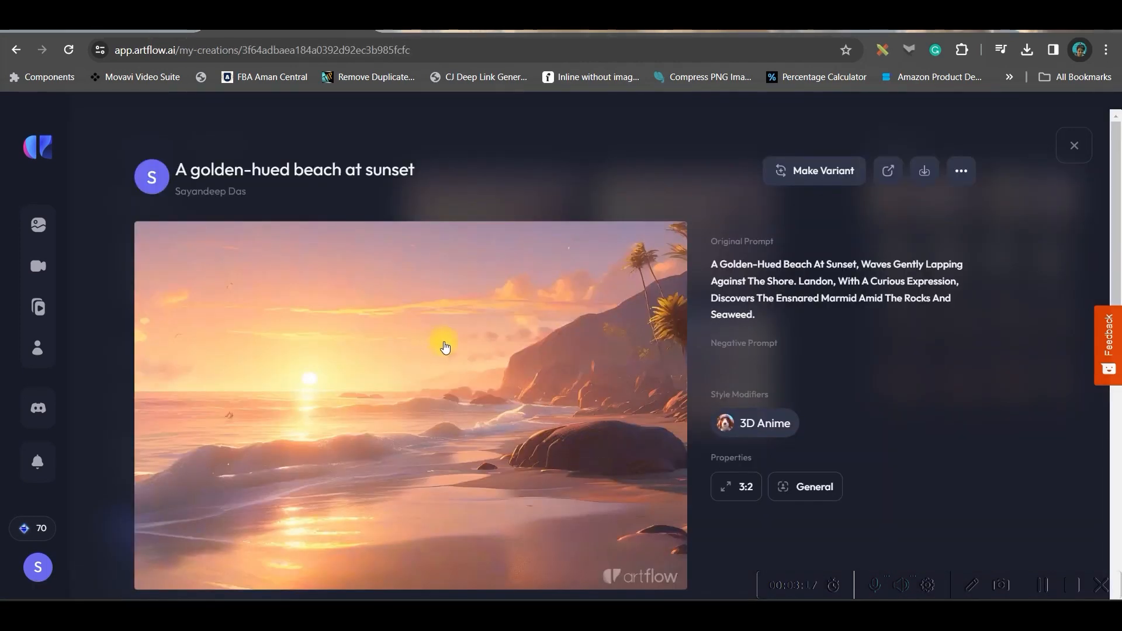
{"action": "left_click", "coordinate": [839, 173]}
{"action": "mouse_move", "coordinate": [451, 271]}
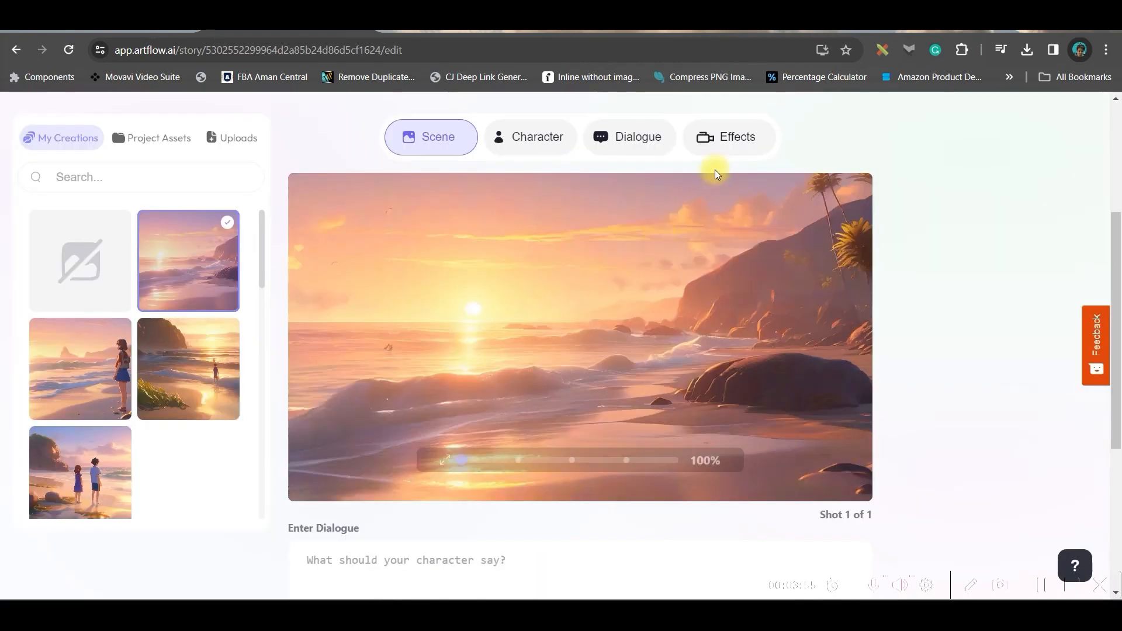
{"action": "left_click", "coordinate": [729, 131]}
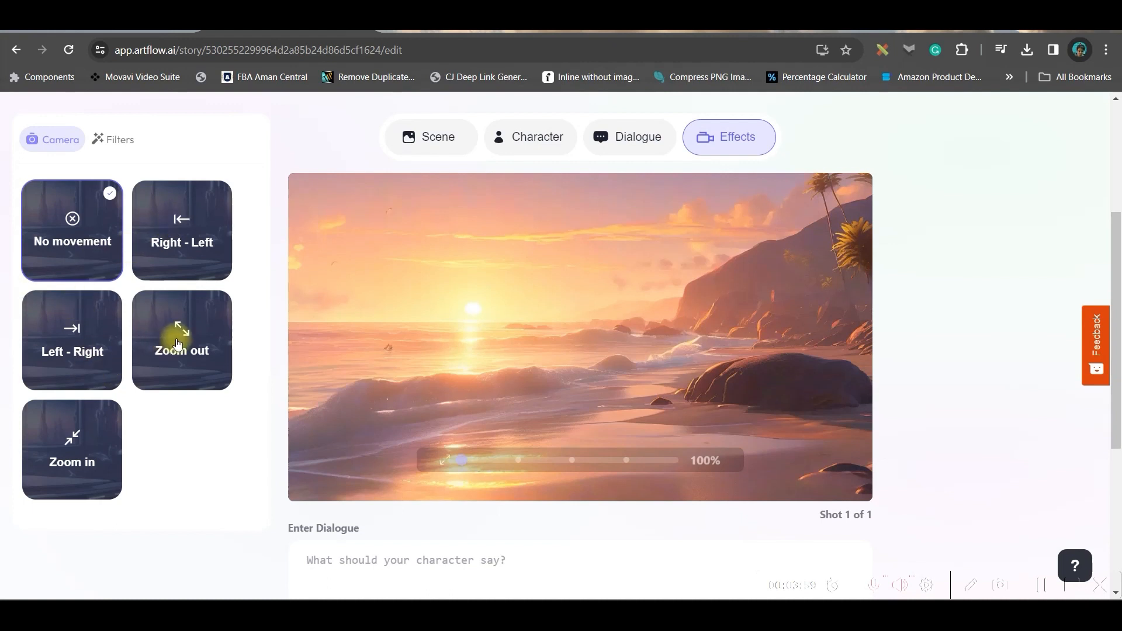
{"action": "left_click", "coordinate": [71, 452]}
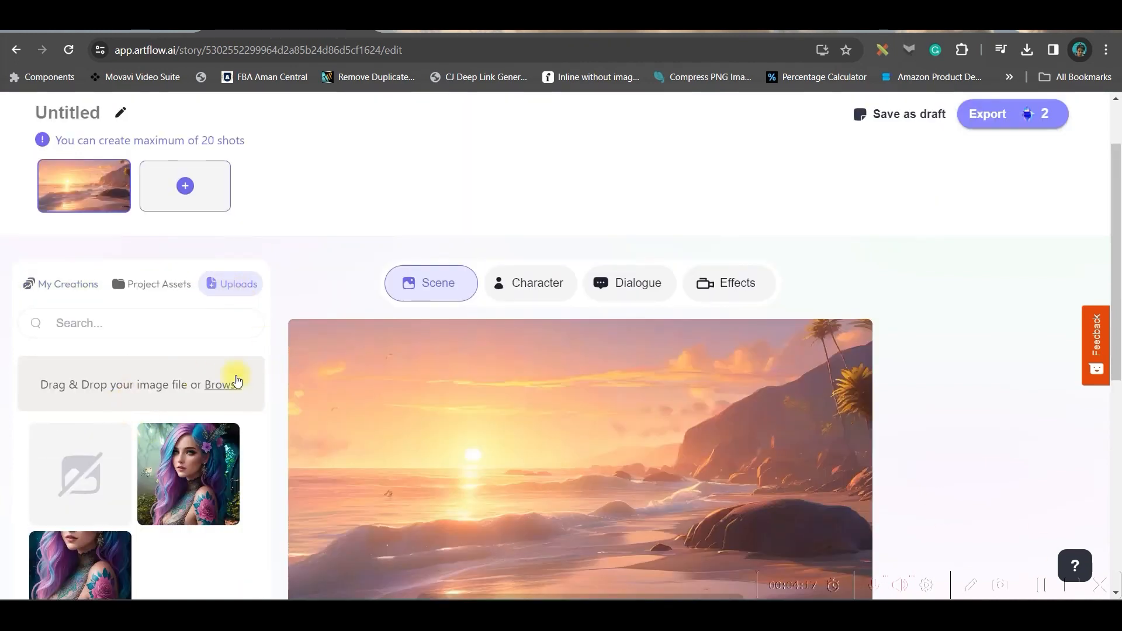
Browse the image upload option, then upload the SCENE 1.mp3 audio file as dialogue for the beach shot.
{"action": "left_click", "coordinate": [213, 386]}
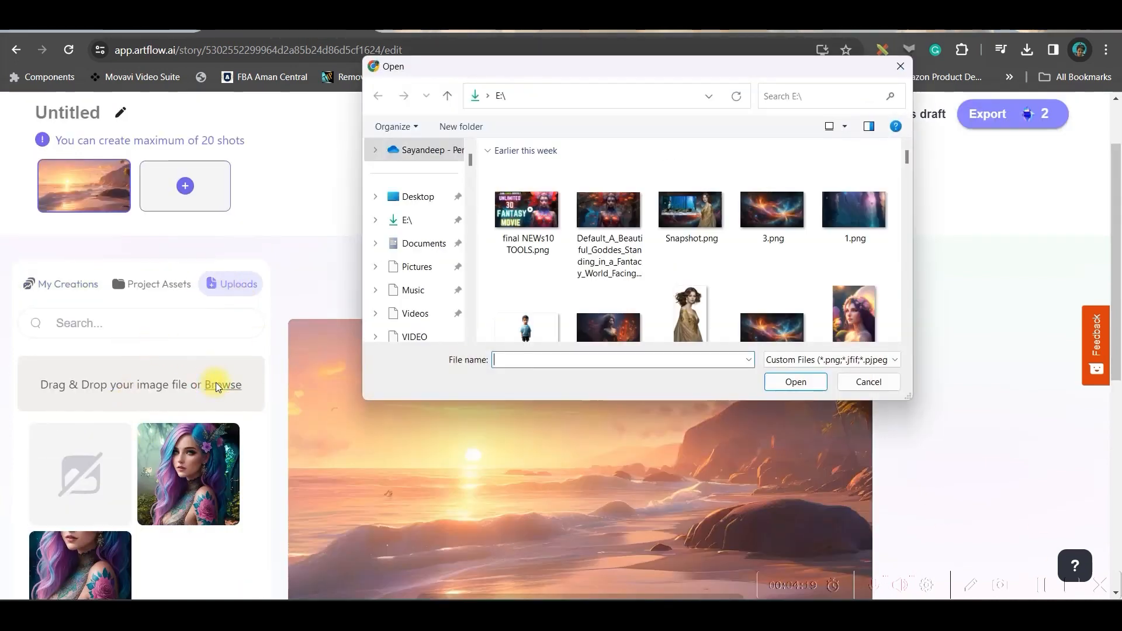
{"action": "scroll", "coordinate": [428, 258], "scroll_direction": "down", "scroll_amount": 5}
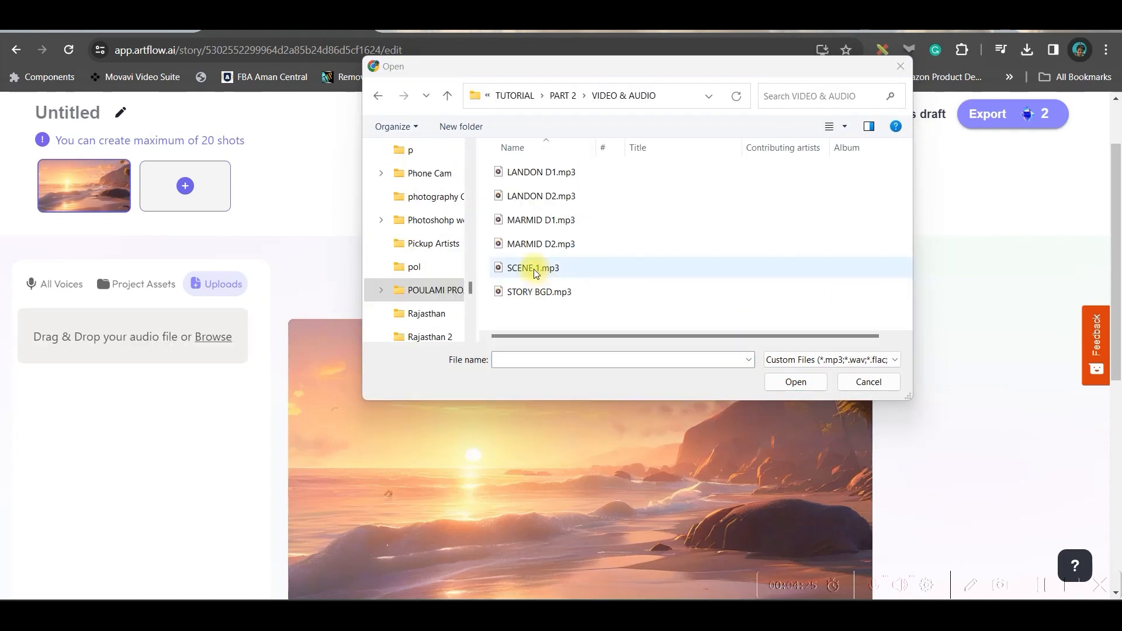
{"action": "left_click_drag", "start_coordinate": [535, 272], "coordinate": [167, 393]}
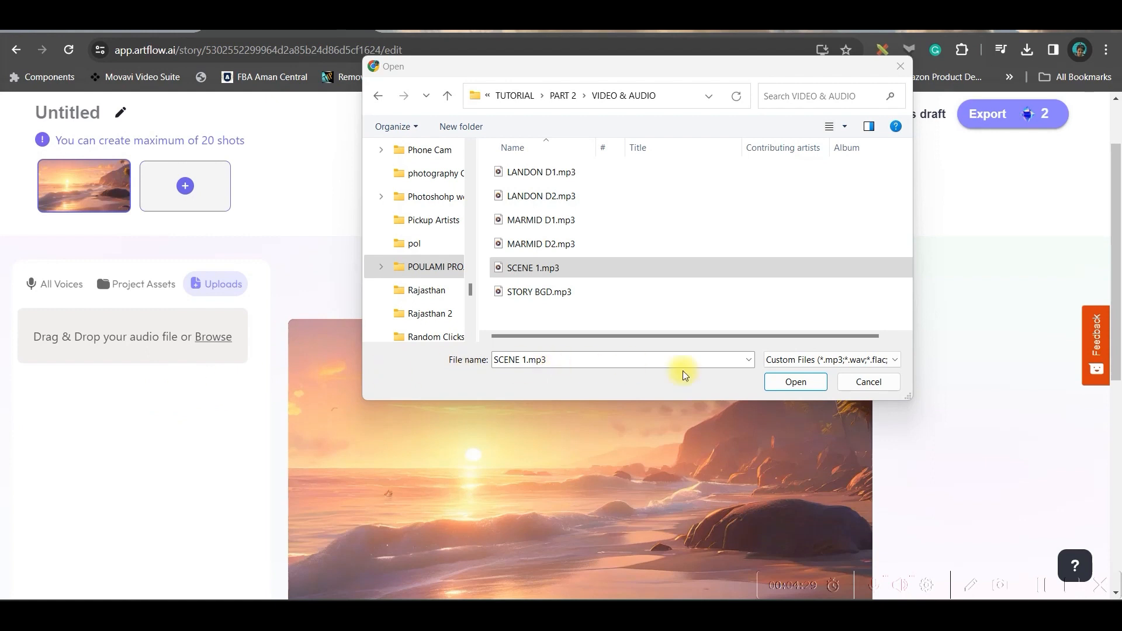
{"action": "left_click", "coordinate": [795, 382]}
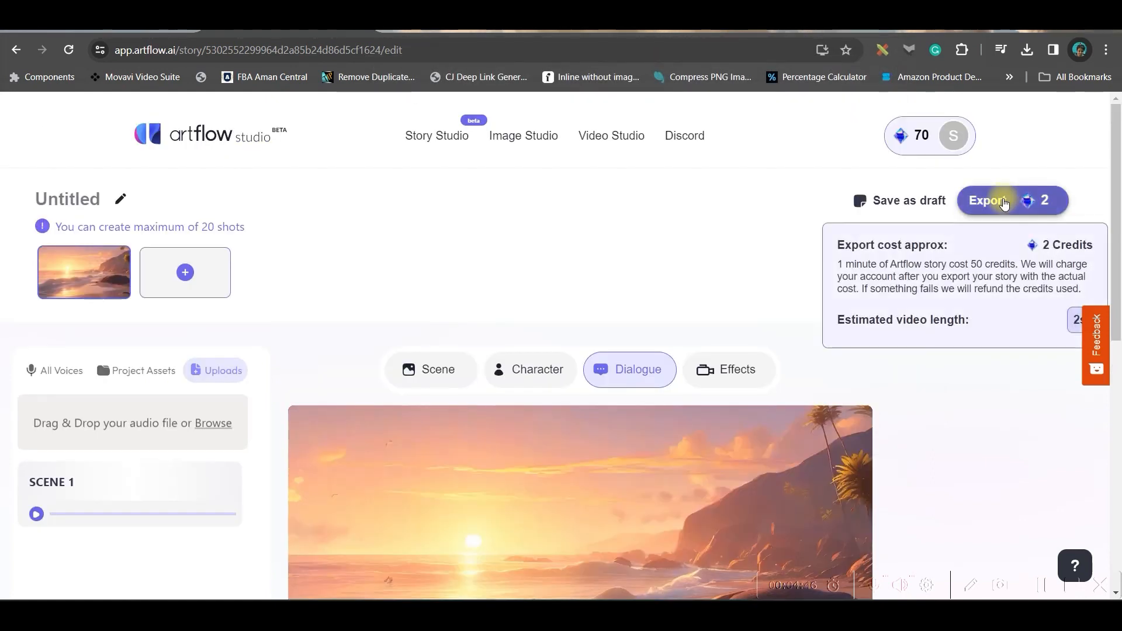
Export the beach story under the title SCENE 1.
{"action": "left_click", "coordinate": [1004, 201]}
{"action": "left_click", "coordinate": [469, 305]}
{"action": "type", "text": "SCENE 1"}
{"action": "left_click", "coordinate": [627, 475]}
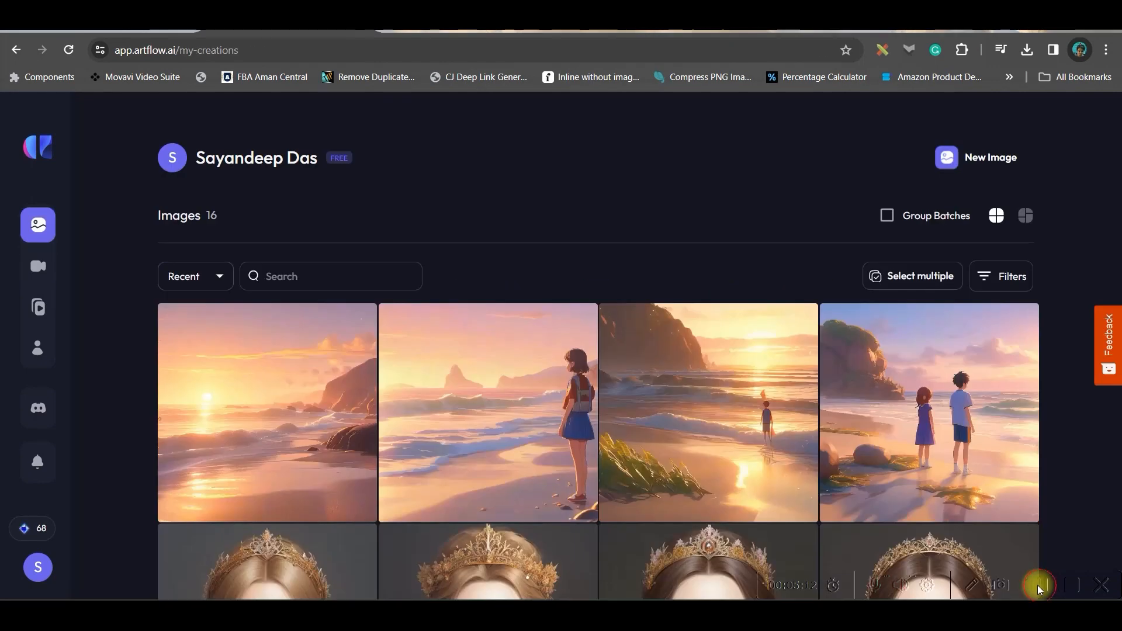
Start a new Artflow image and paste in the Scene 2 "Unveiling the Magic" image prompt copied from ChatGPT.
{"action": "mouse_move", "coordinate": [5, 224]}
{"action": "left_click", "coordinate": [998, 157]}
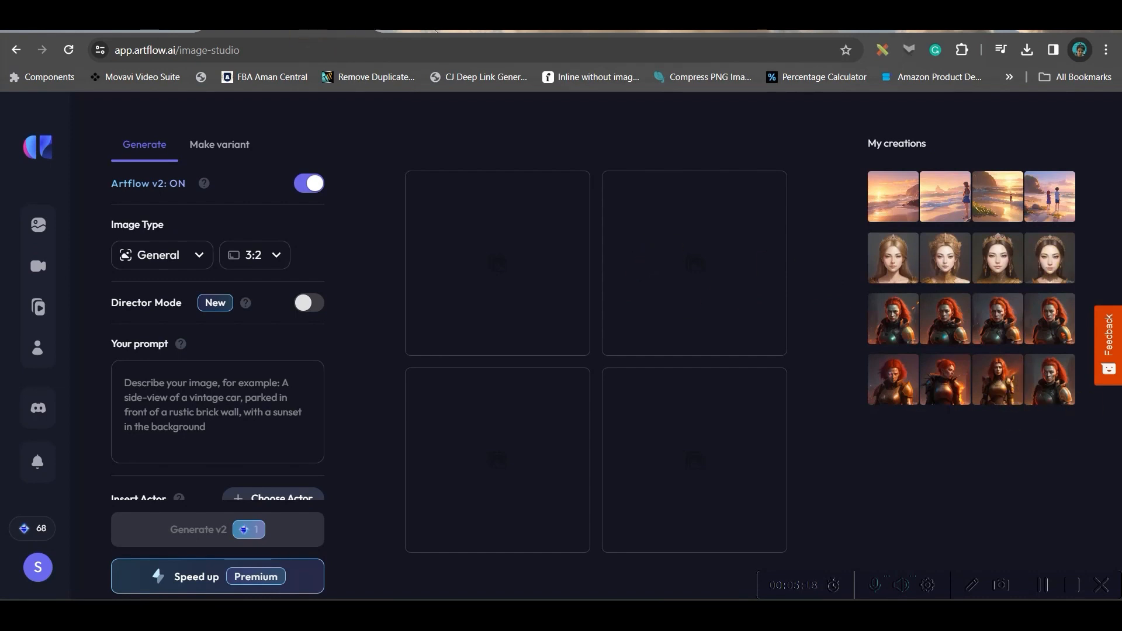
{"action": "left_click", "coordinate": [456, 33]}
{"action": "left_click_drag", "start_coordinate": [496, 342], "coordinate": [876, 362]}
{"action": "key", "text": "ctrl+c"}
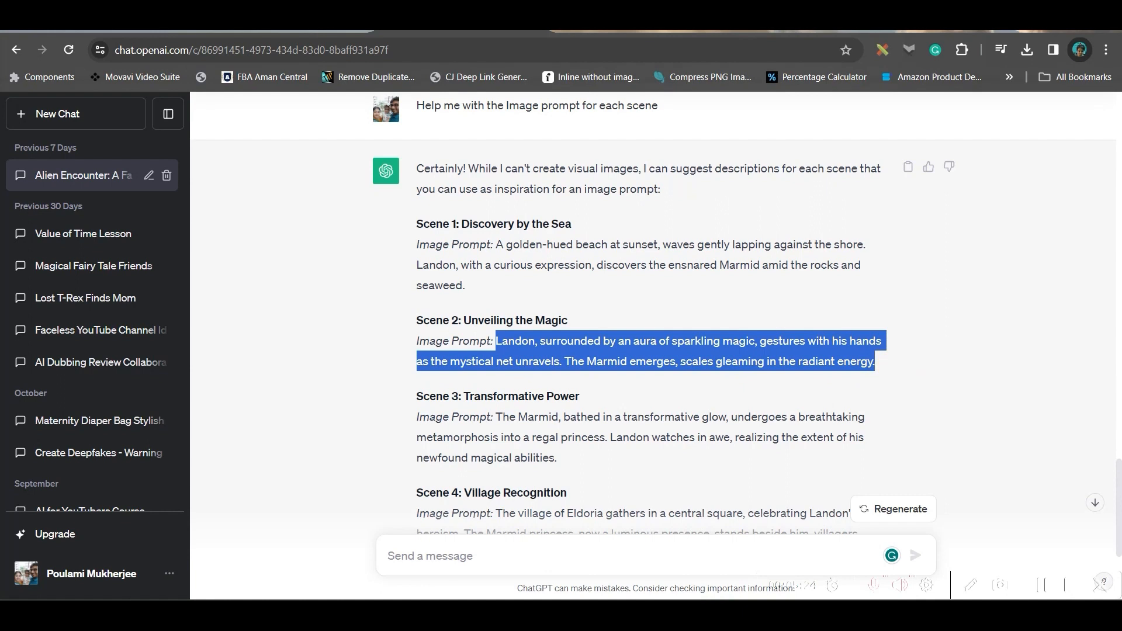
{"action": "left_click", "coordinate": [286, 32]}
{"action": "left_click", "coordinate": [215, 390]}
{"action": "key", "text": "ctrl+v"}
Turn on Director Mode, add the 3D Anime style alongside Digital Art, and generate the Scene 2 images.
{"action": "left_click", "coordinate": [303, 305]}
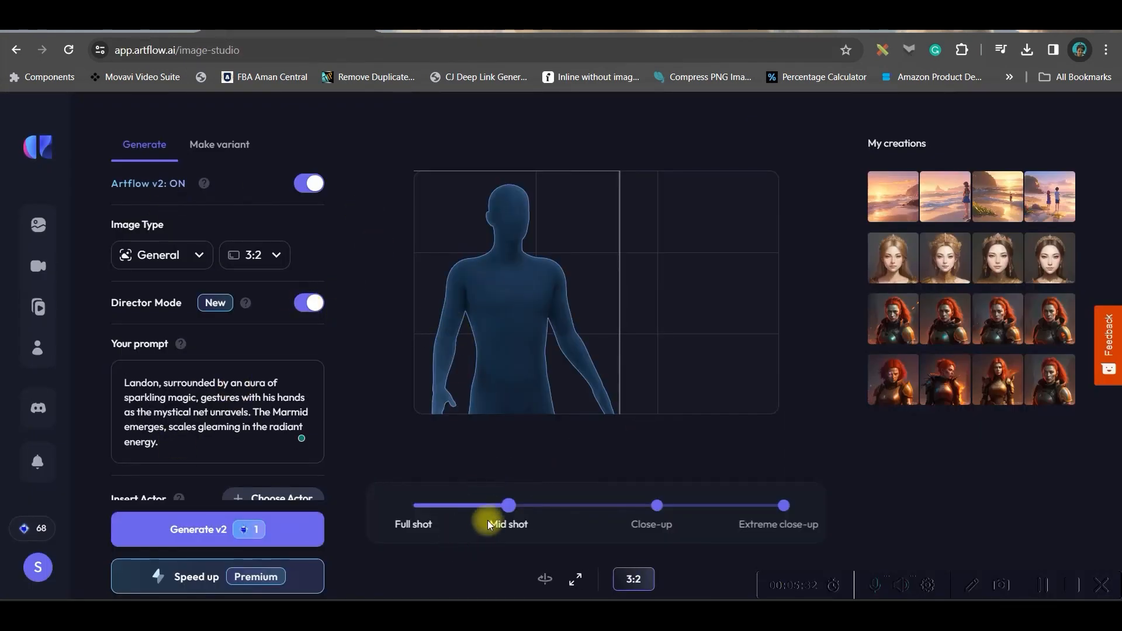
{"action": "scroll", "coordinate": [288, 413], "scroll_direction": "down", "scroll_amount": 3}
{"action": "left_click", "coordinate": [268, 317]}
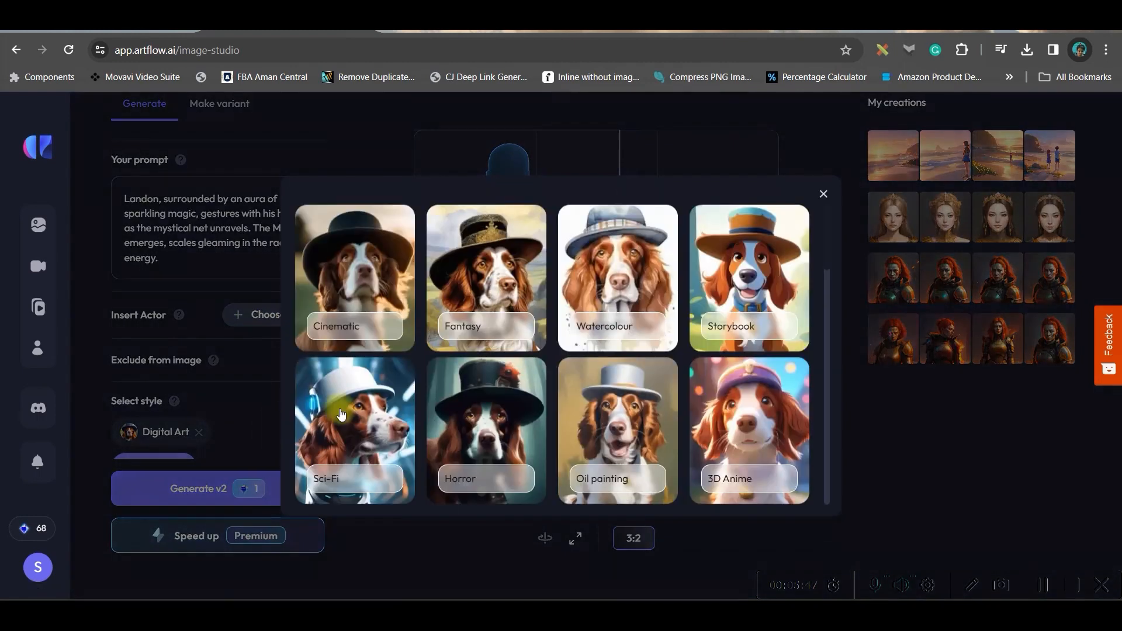
{"action": "scroll", "coordinate": [631, 284], "scroll_direction": "down", "scroll_amount": 5}
{"action": "scroll", "coordinate": [781, 292], "scroll_direction": "up", "scroll_amount": 2}
{"action": "scroll", "coordinate": [787, 296], "scroll_direction": "up", "scroll_amount": 1}
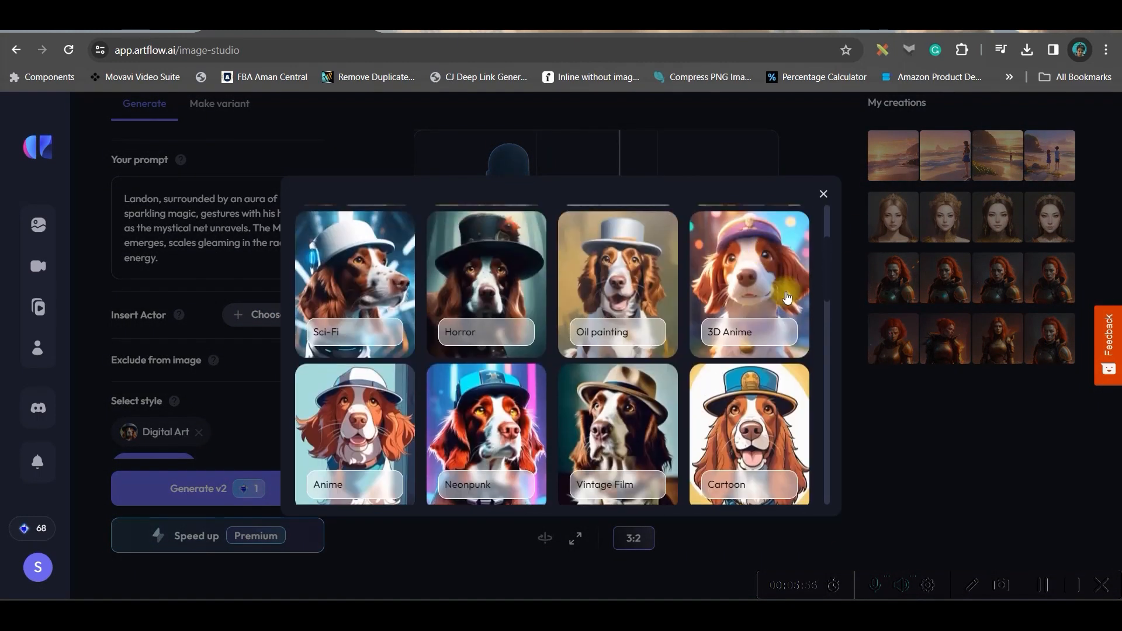
{"action": "left_click", "coordinate": [749, 323]}
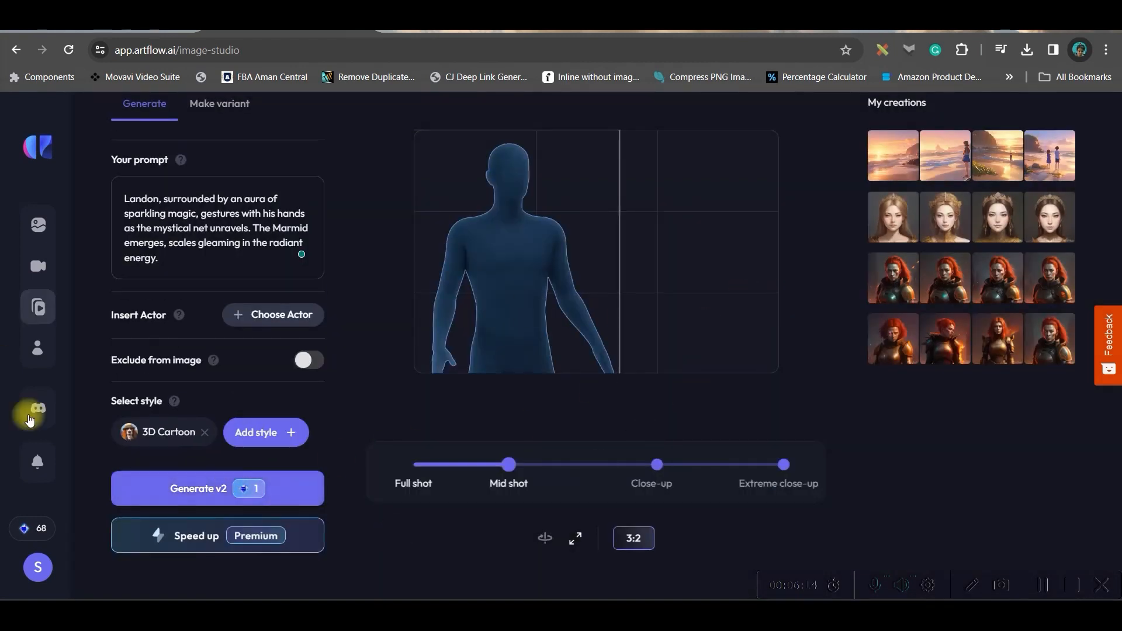
{"action": "left_click", "coordinate": [222, 486]}
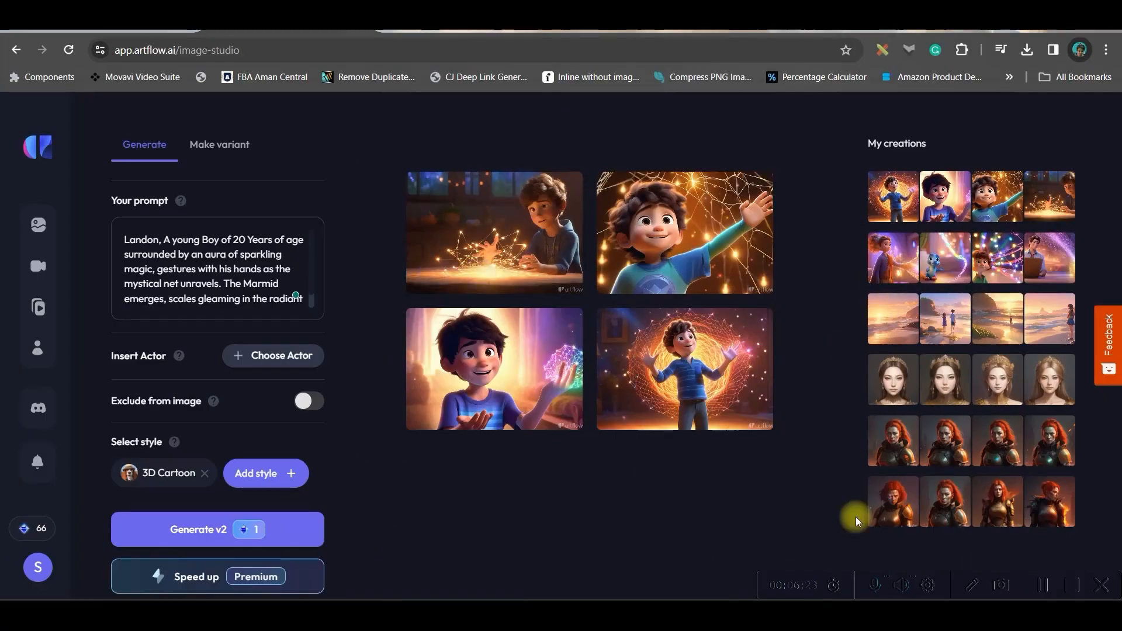
Open the generated image of Landon beside the glowing purple-green sphere and start a new story from it.
{"action": "left_click", "coordinate": [524, 243]}
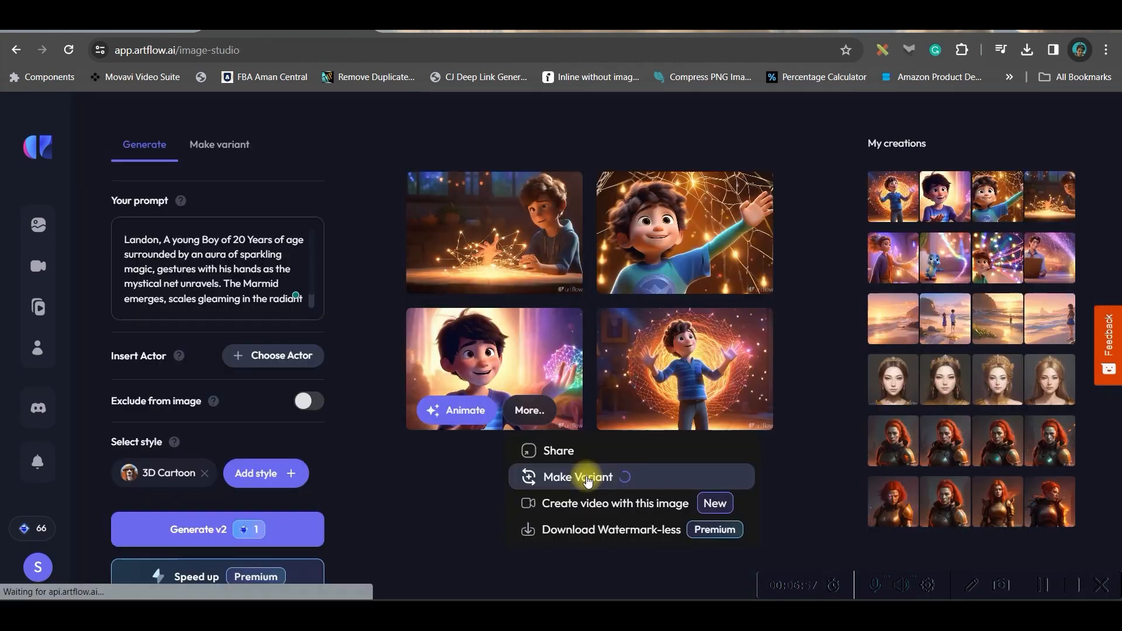
{"action": "left_click", "coordinate": [582, 476]}
{"action": "left_click", "coordinate": [472, 414]}
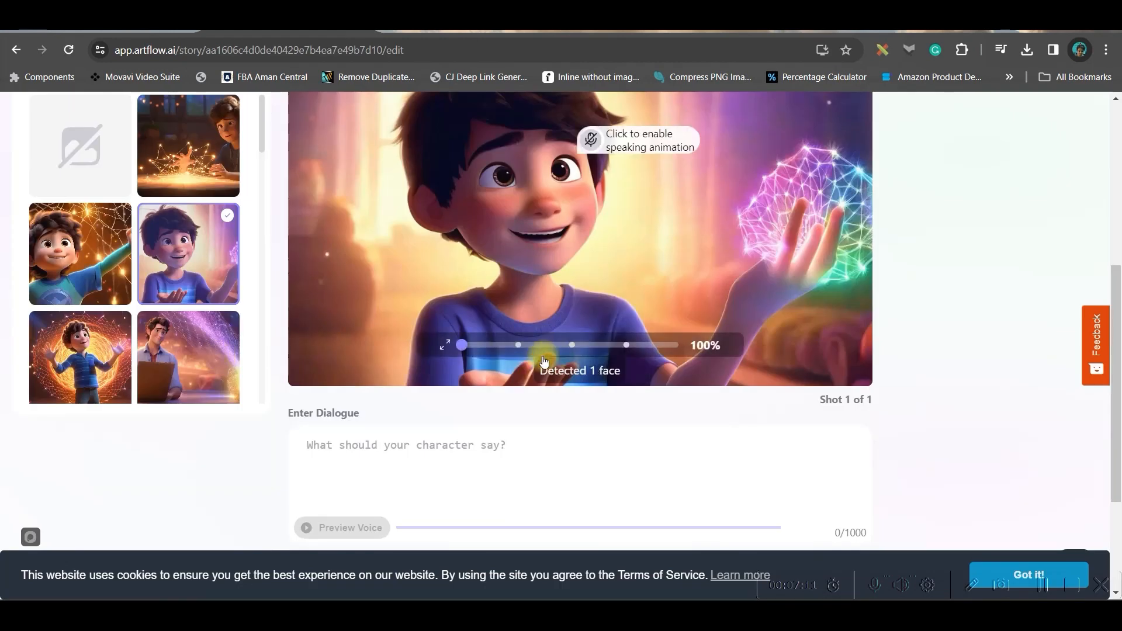
Upload LANDON D1.mp3 as the shot's dialogue and enable the speaking animation on the boy's face.
{"action": "scroll", "coordinate": [591, 341], "scroll_direction": "up", "scroll_amount": 3}
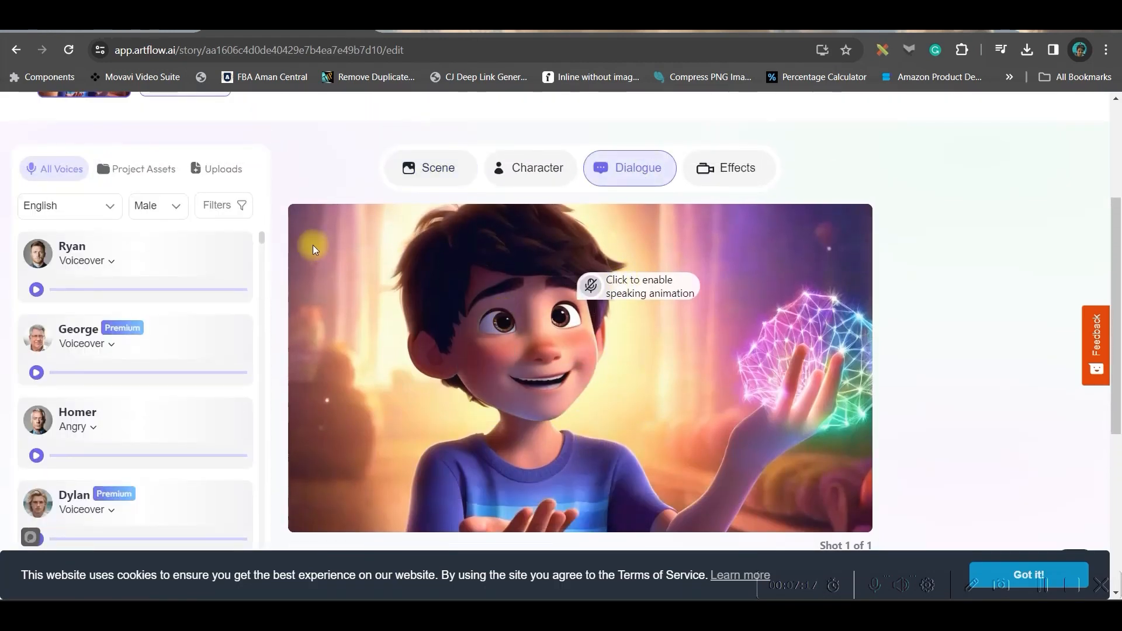
{"action": "left_click", "coordinate": [217, 172]}
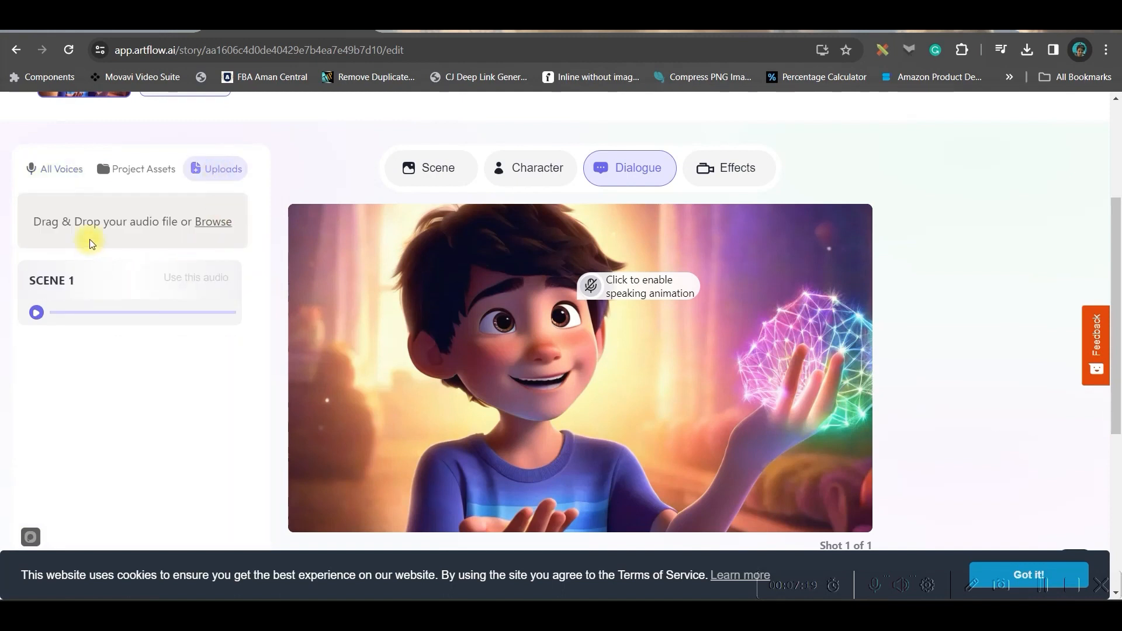
{"action": "left_click", "coordinate": [209, 224]}
{"action": "left_click", "coordinate": [555, 171]}
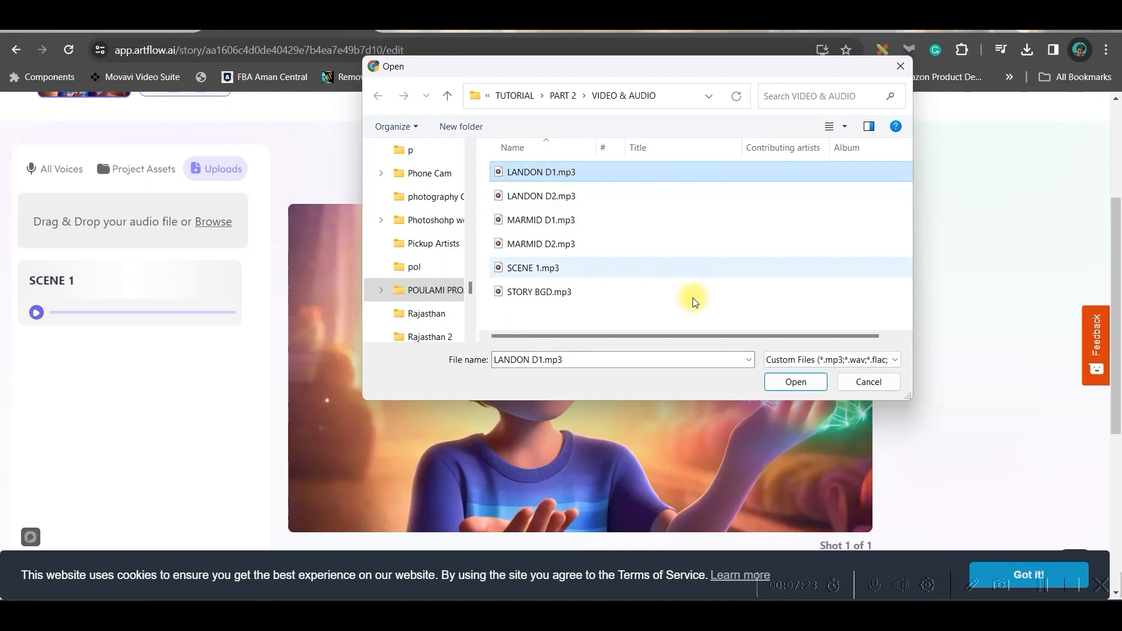
{"action": "left_click", "coordinate": [794, 382]}
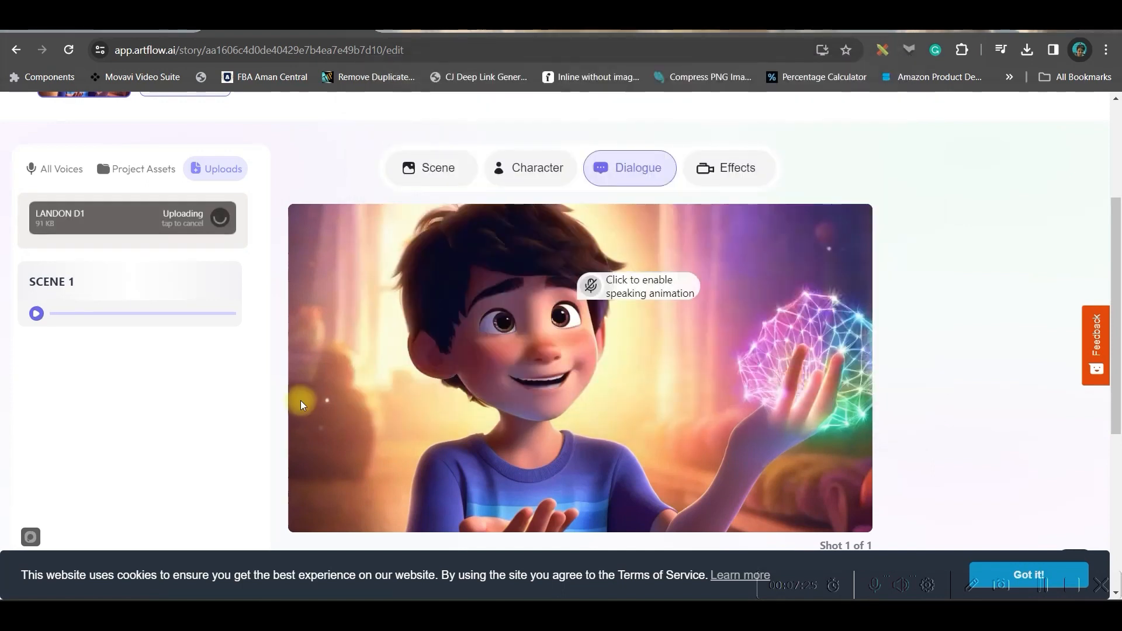
{"action": "left_click", "coordinate": [118, 292]}
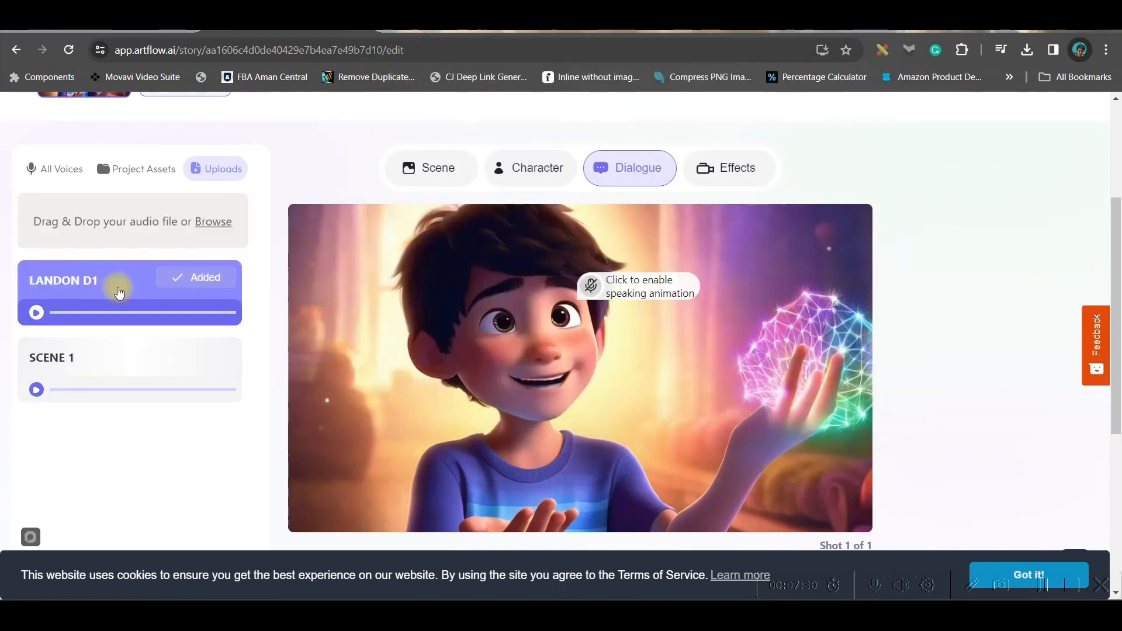
{"action": "left_click", "coordinate": [599, 290]}
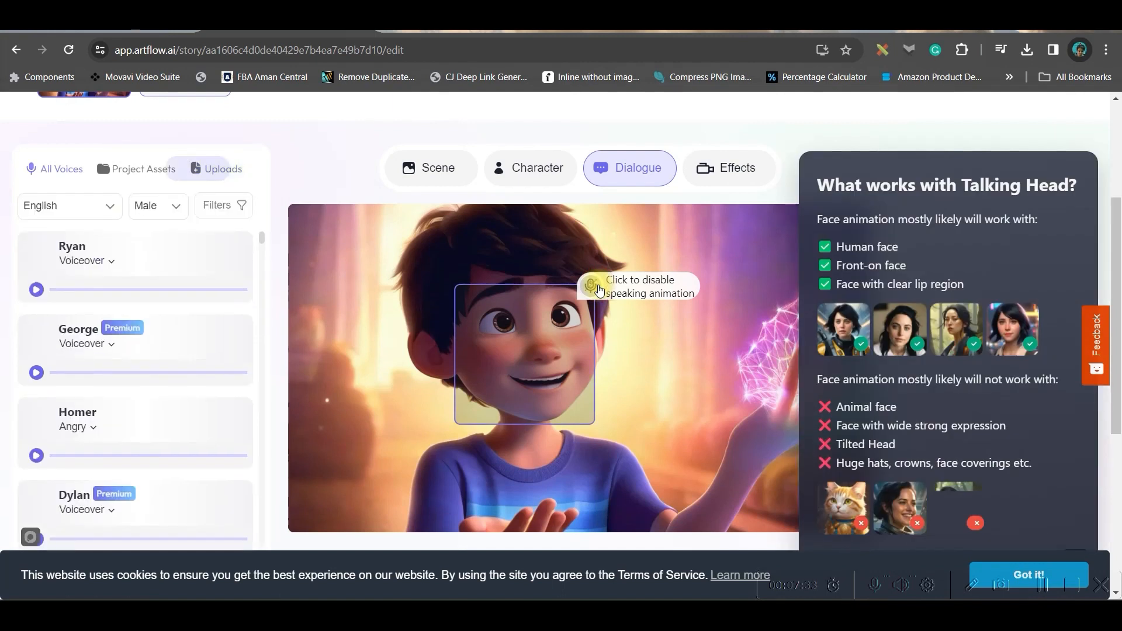
Apply the Zoom out camera effect to the Landon shot and export the story as Landon D1.
{"action": "scroll", "coordinate": [719, 315], "scroll_direction": "up", "scroll_amount": 3}
{"action": "left_click", "coordinate": [724, 321]}
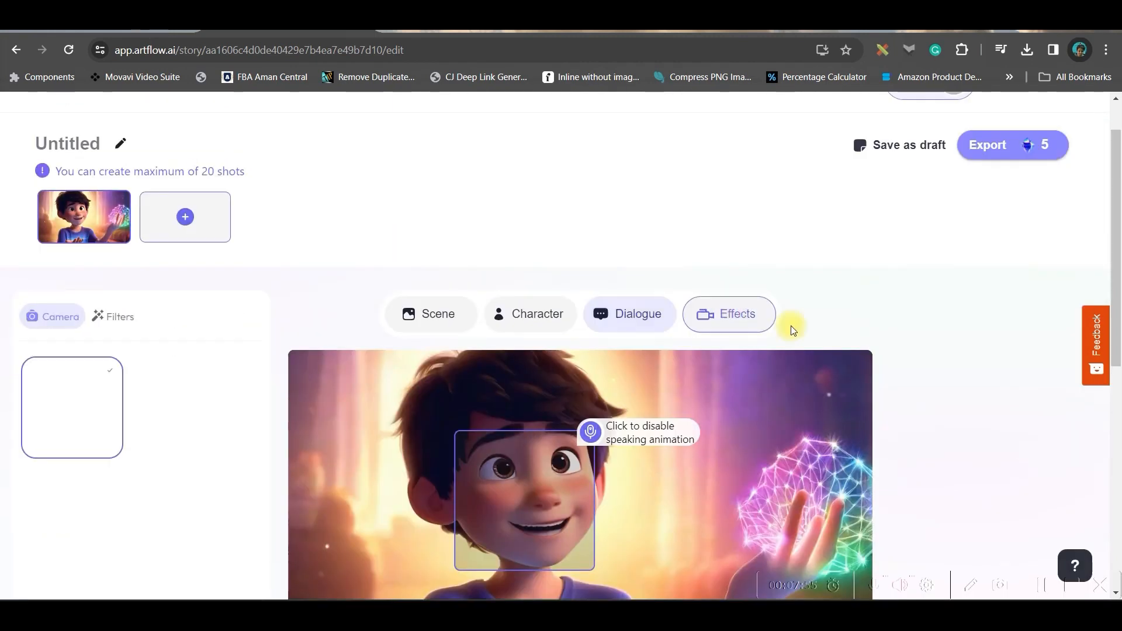
{"action": "scroll", "coordinate": [859, 326], "scroll_direction": "down", "scroll_amount": 3}
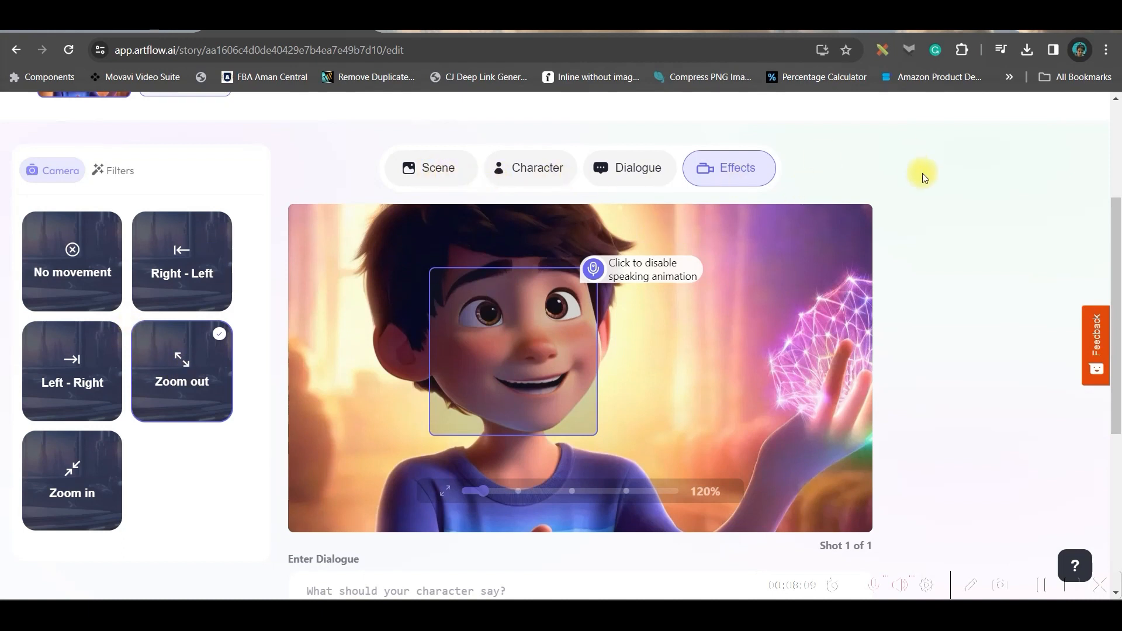
{"action": "scroll", "coordinate": [922, 176], "scroll_direction": "up", "scroll_amount": 3}
{"action": "left_click", "coordinate": [989, 200]}
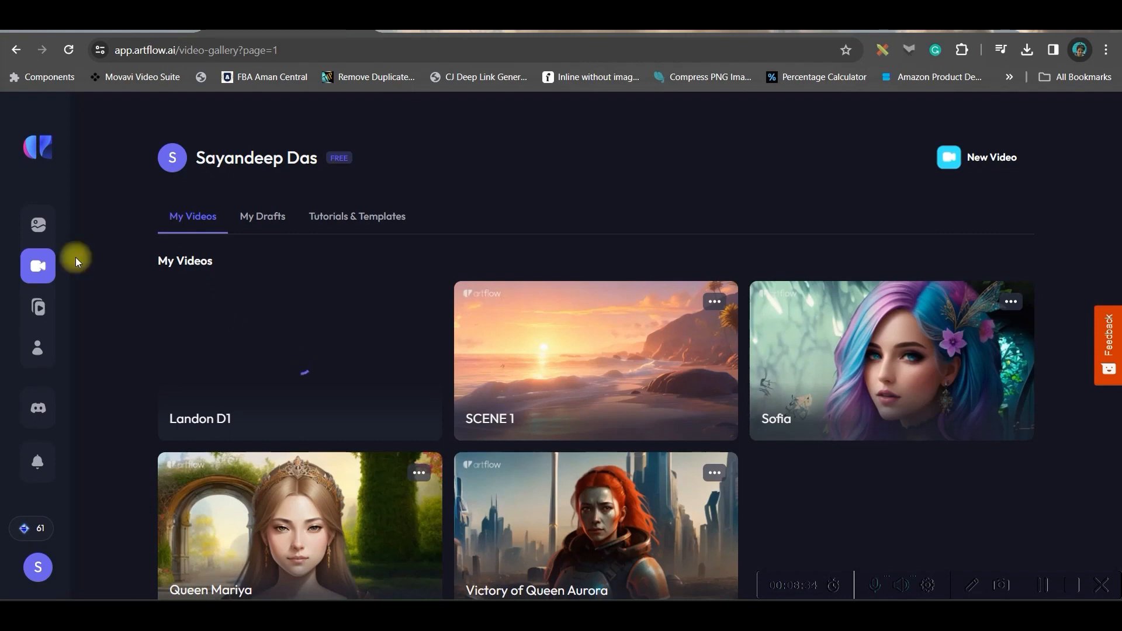
Open the generated Marmid image of the girl seated by the crystal ball and start a new story from it.
{"action": "left_click", "coordinate": [39, 225]}
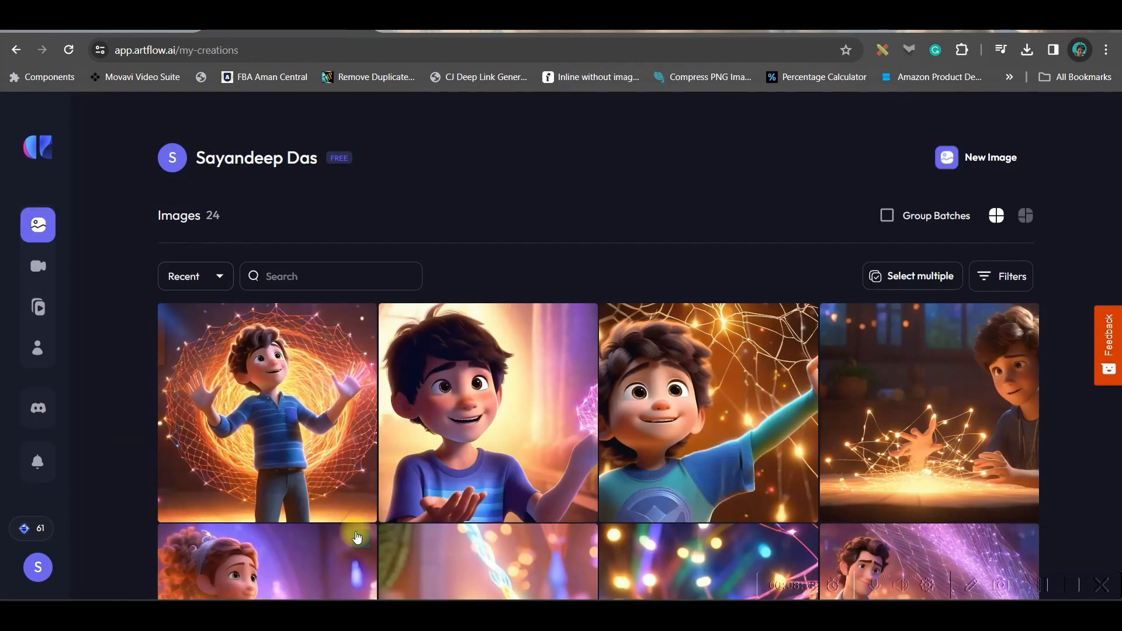
{"action": "left_click", "coordinate": [1037, 588]}
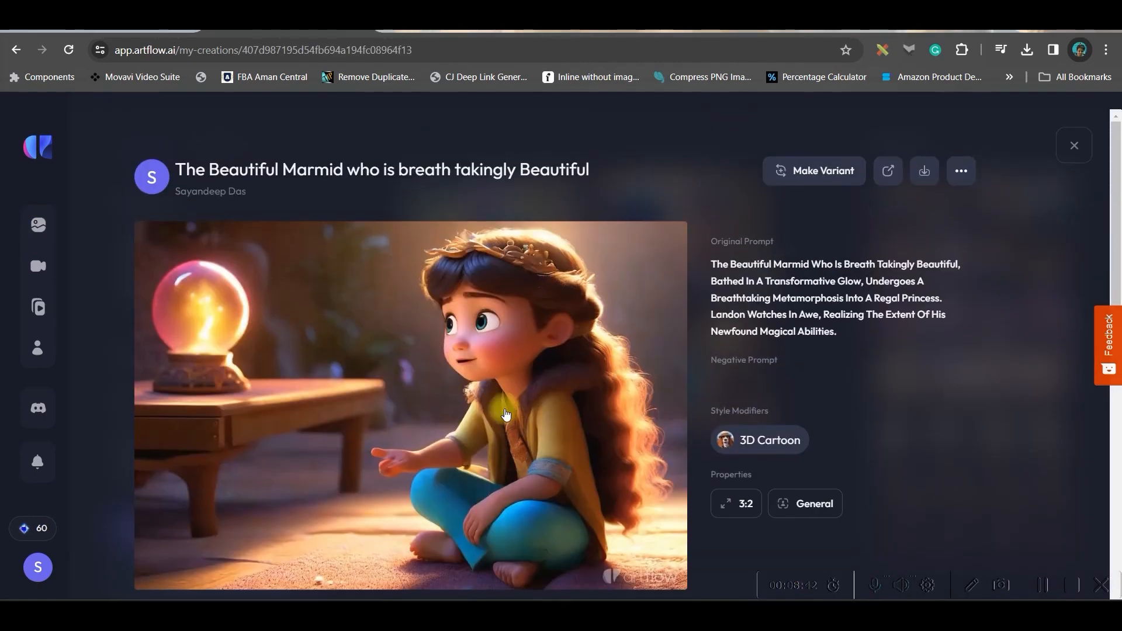
{"action": "left_click", "coordinate": [823, 171]}
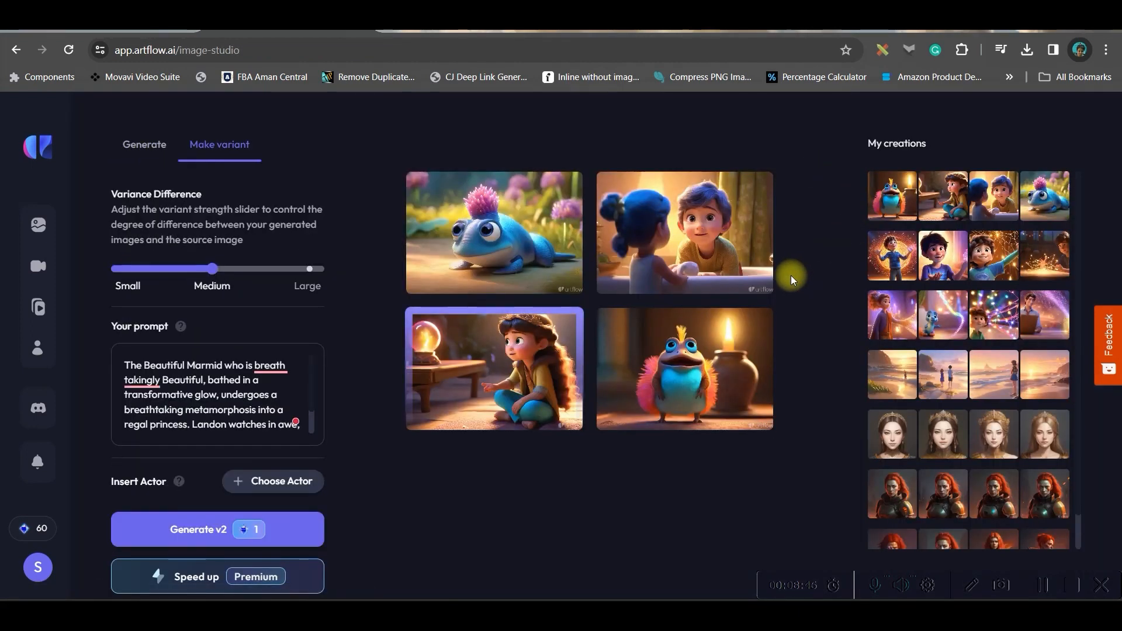
{"action": "left_click", "coordinate": [477, 412]}
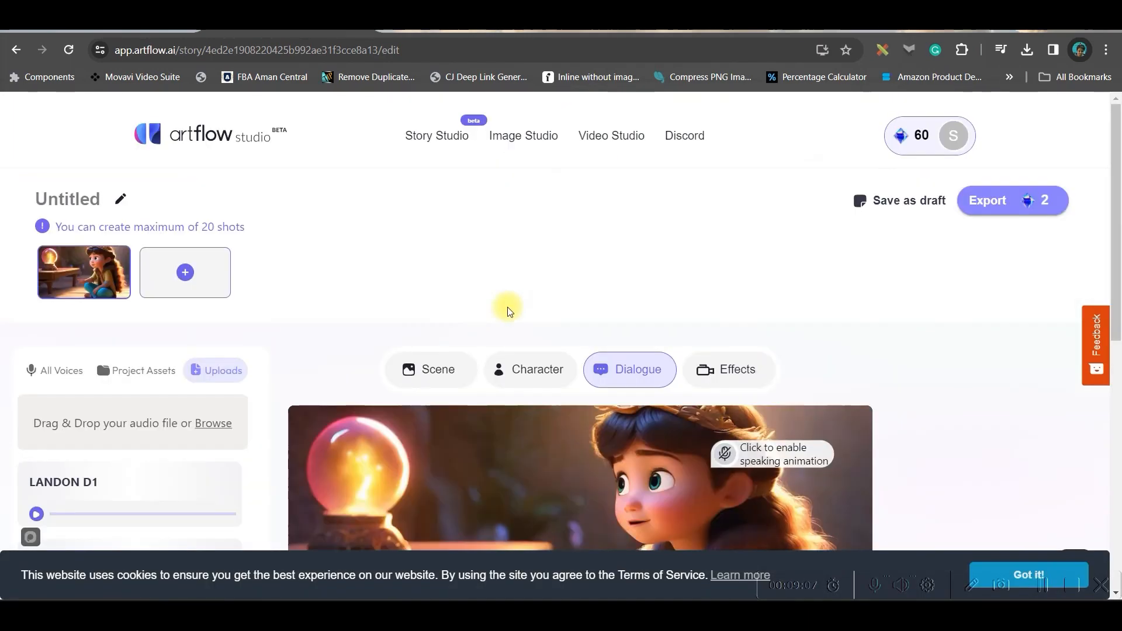
Upload the MARMID D1.mp3 audio file as dialogue for the crystal ball shot.
{"action": "left_click", "coordinate": [450, 378]}
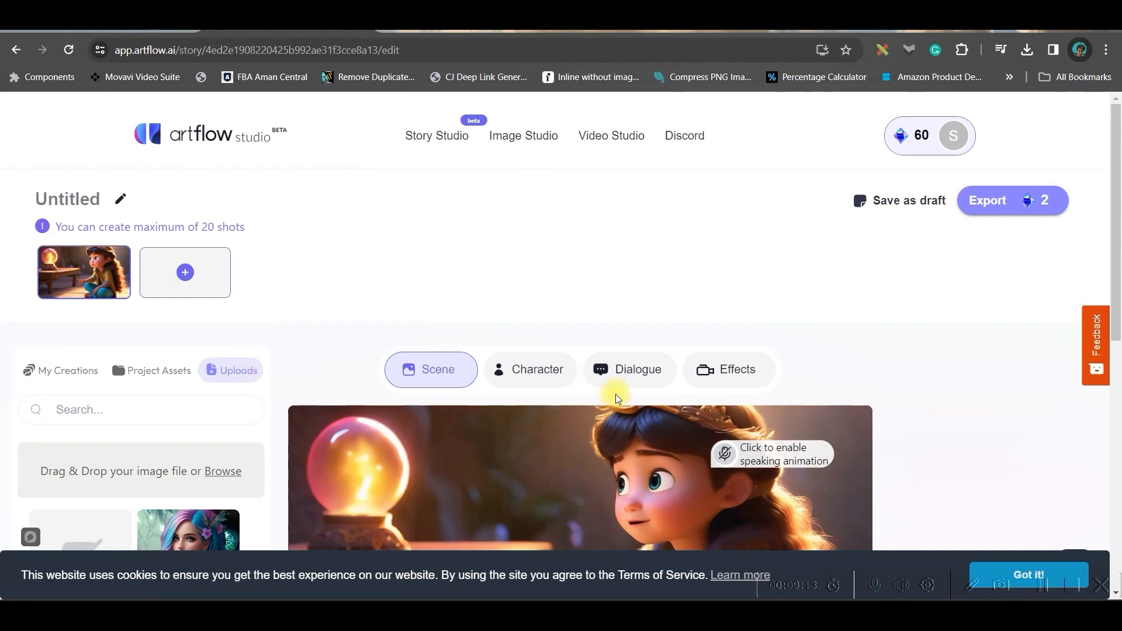
{"action": "left_click", "coordinate": [629, 371]}
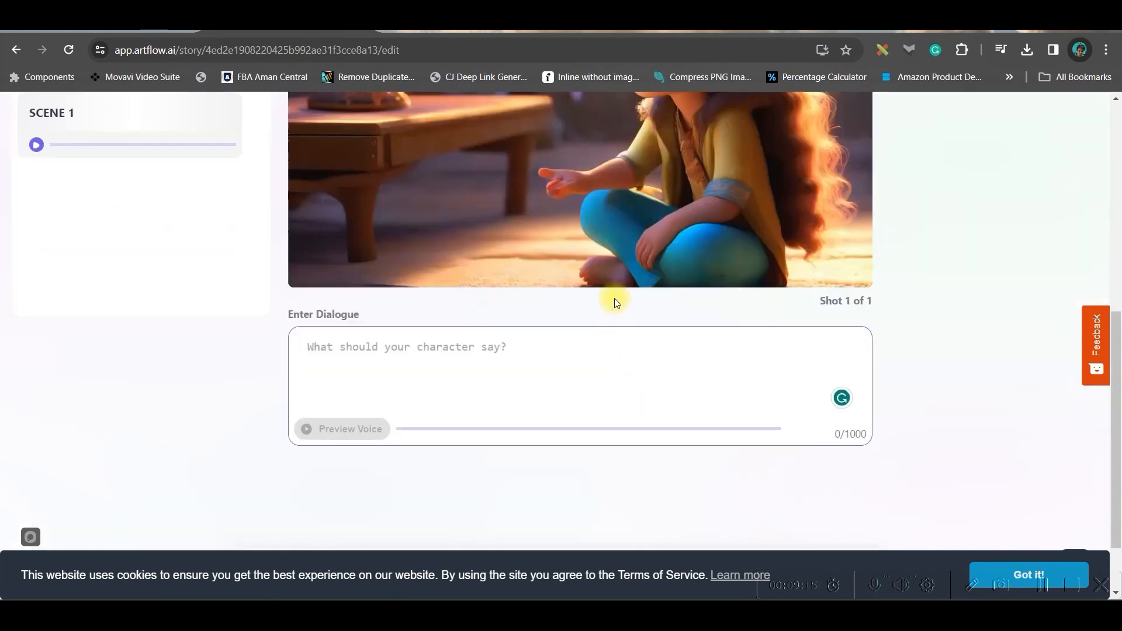
{"action": "scroll", "coordinate": [615, 303], "scroll_direction": "up", "scroll_amount": 3}
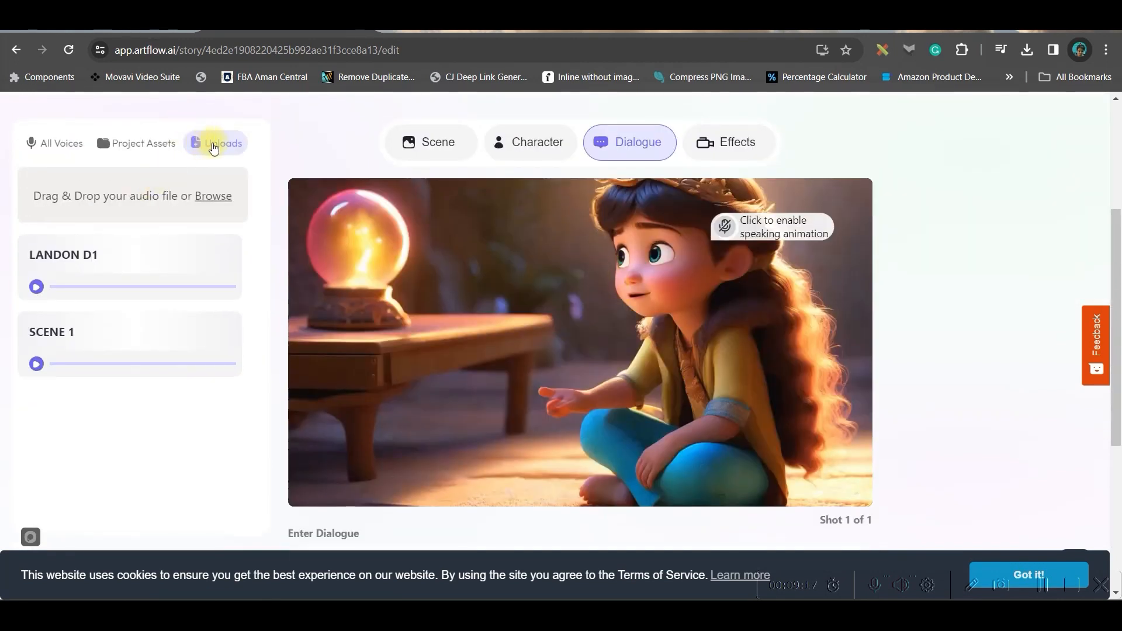
{"action": "left_click", "coordinate": [214, 197]}
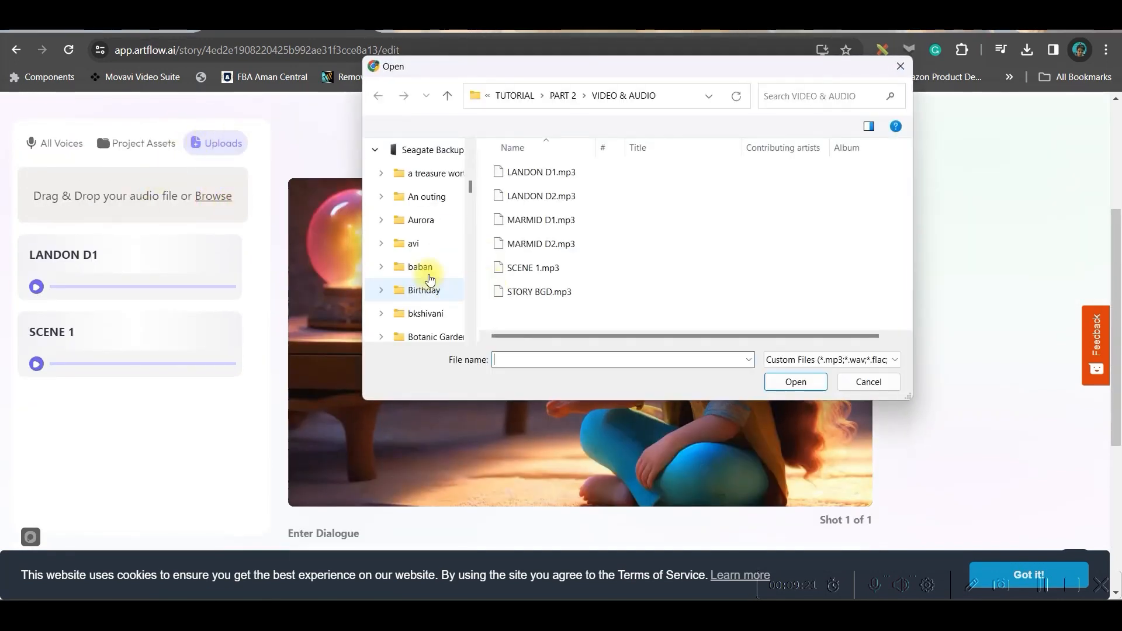
{"action": "left_click", "coordinate": [526, 195]}
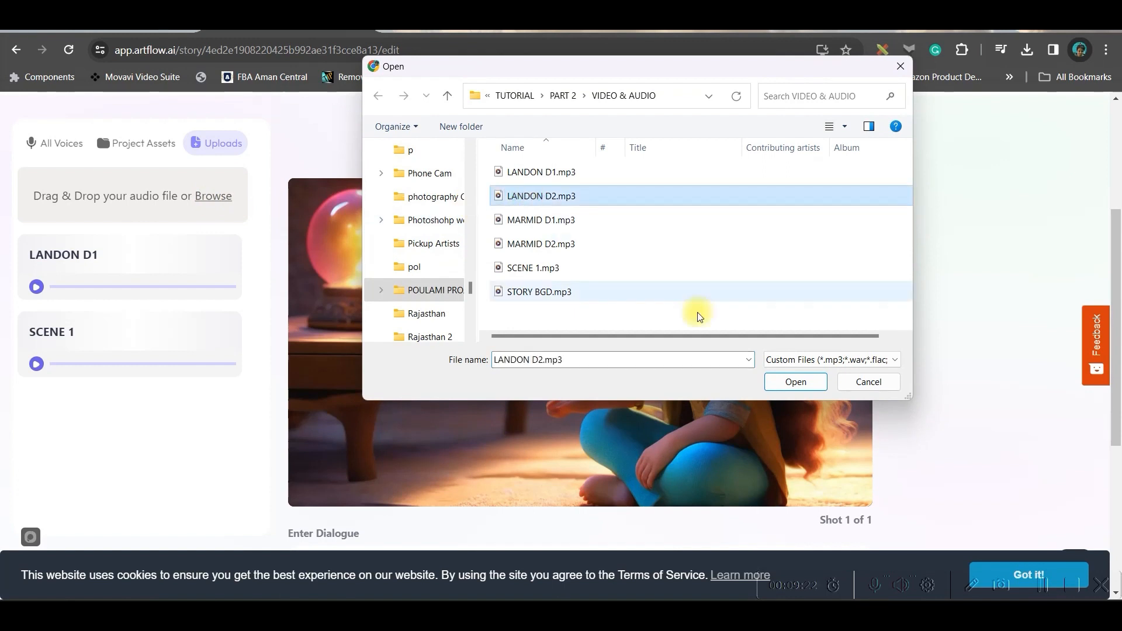
{"action": "left_click", "coordinate": [544, 245]}
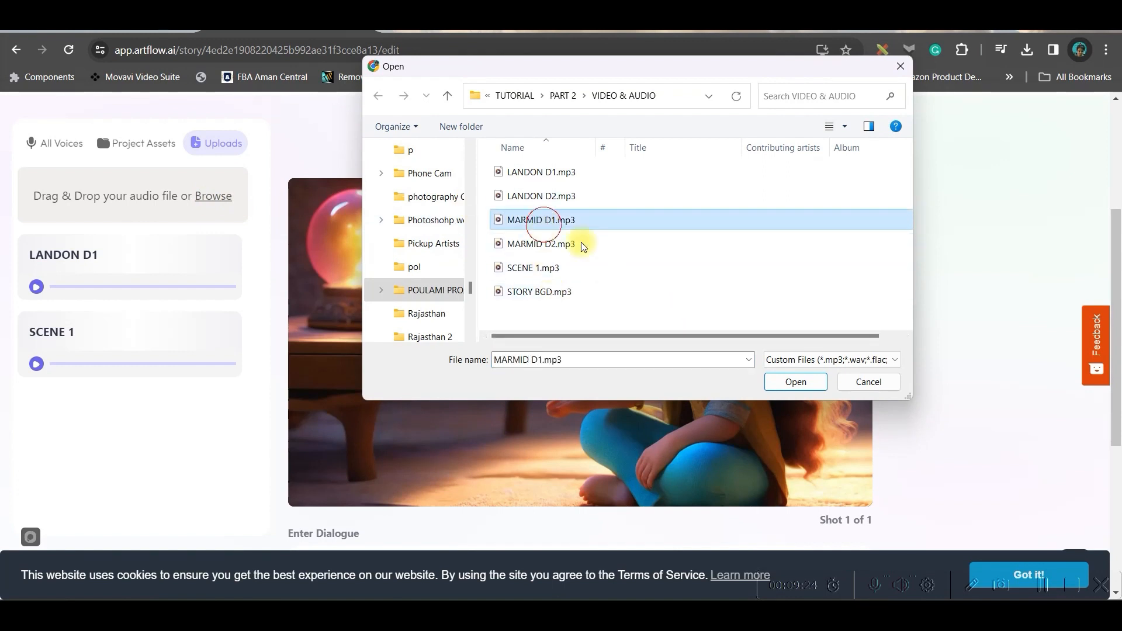
{"action": "left_click", "coordinate": [795, 382]}
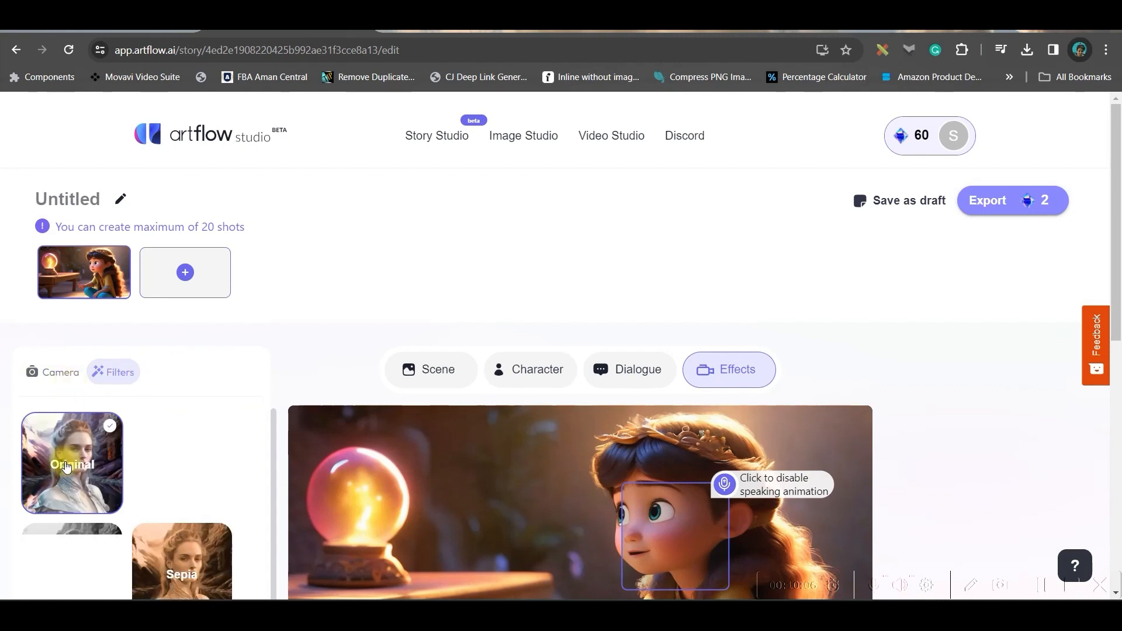
Apply the Teal and Orange filter to the crystal ball shot and export the story as MARMID D1.
{"action": "scroll", "coordinate": [309, 434], "scroll_direction": "down", "scroll_amount": 3}
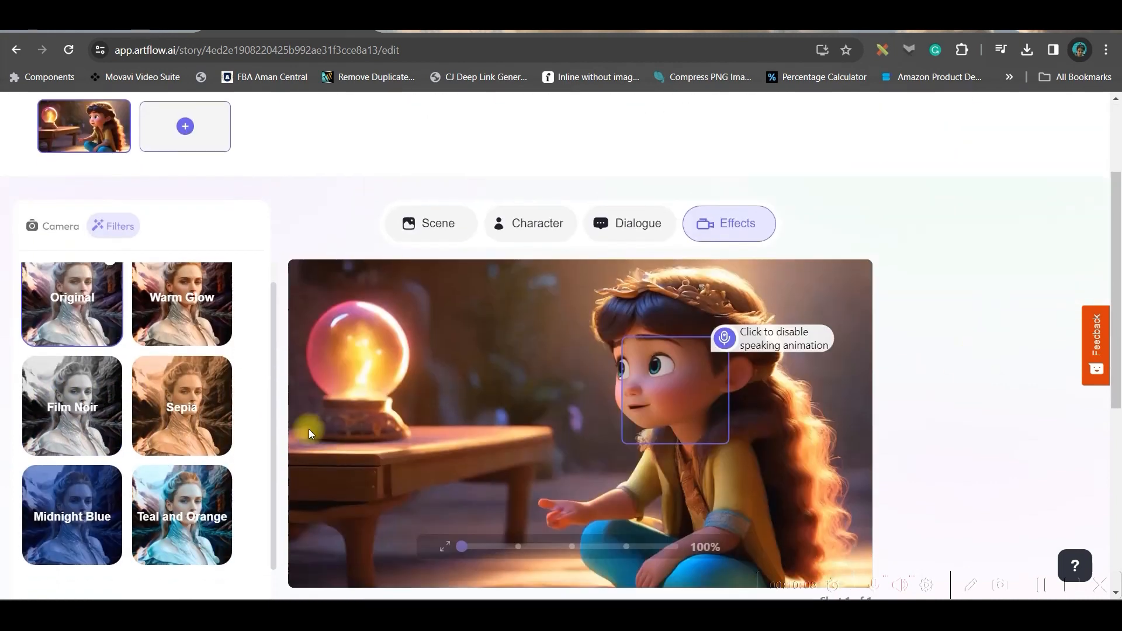
{"action": "left_click", "coordinate": [189, 488]}
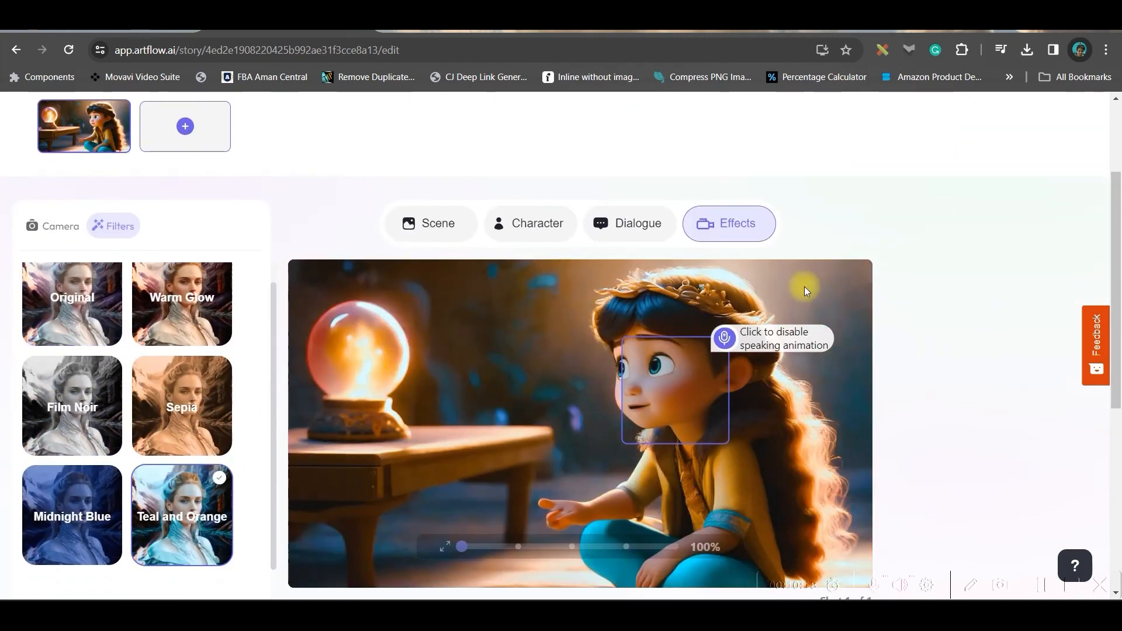
{"action": "scroll", "coordinate": [804, 286], "scroll_direction": "up", "scroll_amount": 2}
{"action": "left_click", "coordinate": [994, 129]}
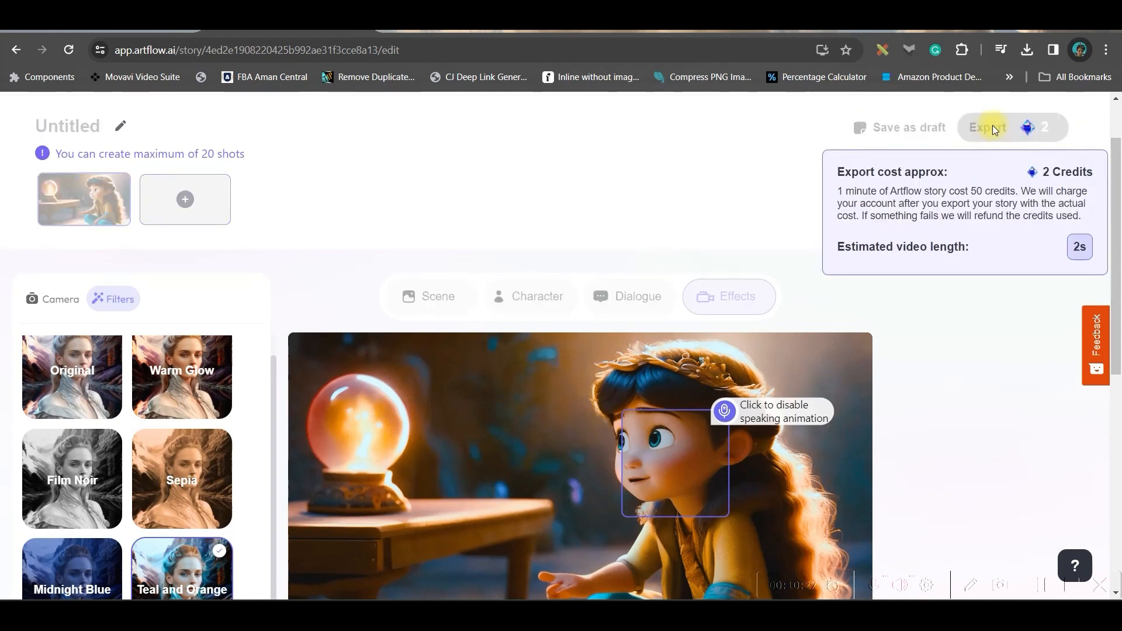
{"action": "left_click", "coordinate": [992, 126]}
{"action": "type", "text": "MARMID DI"}
{"action": "left_click", "coordinate": [604, 461]}
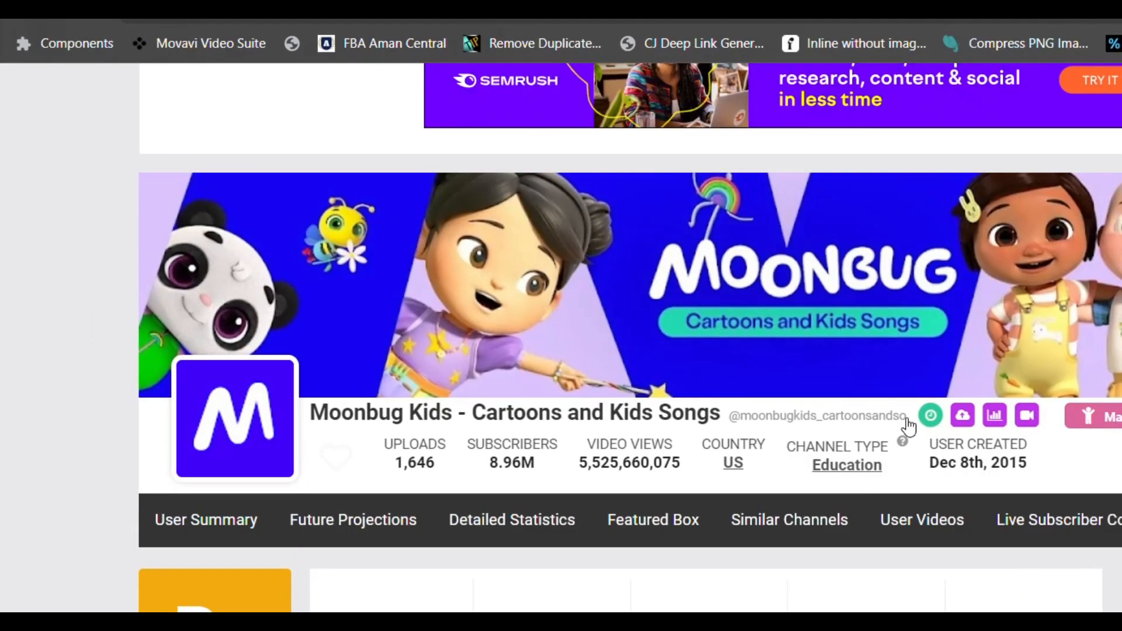
Examine the estimated earnings and daily statistics of the Moonbug Kids channel on Social Blade.
{"action": "scroll", "coordinate": [912, 426], "scroll_direction": "down", "scroll_amount": 5}
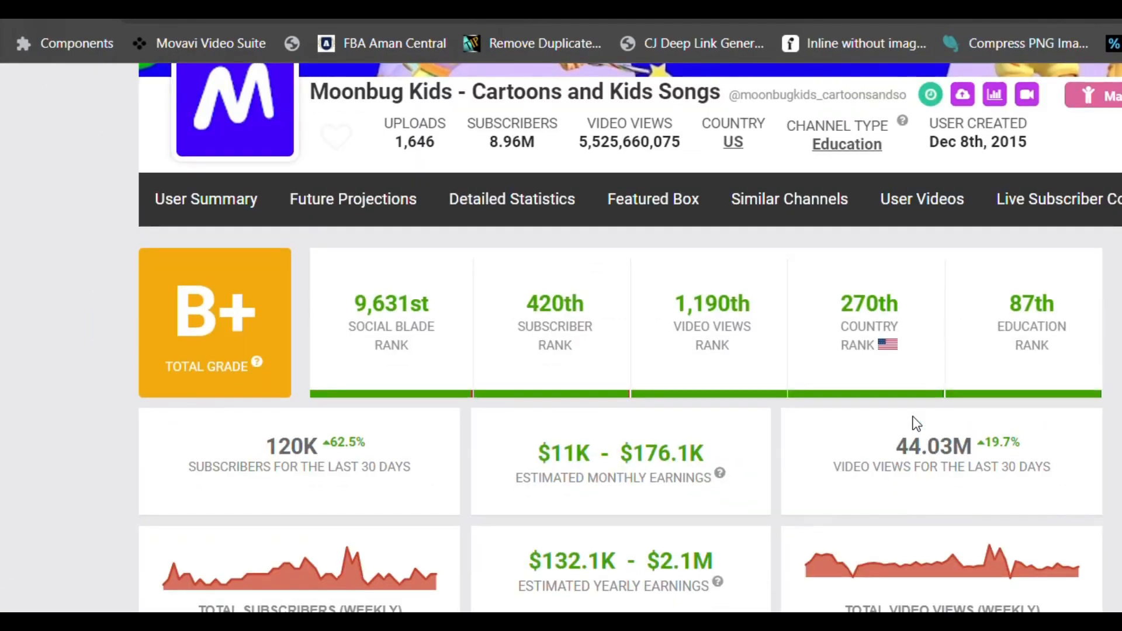
{"action": "scroll", "coordinate": [915, 425], "scroll_direction": "down", "scroll_amount": 5}
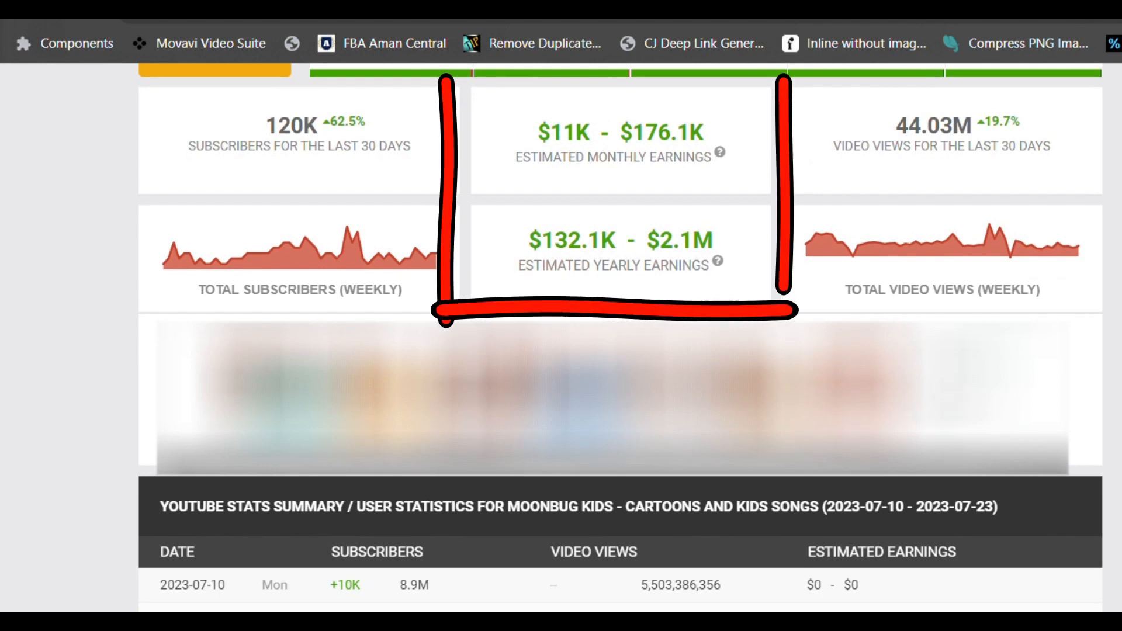
{"action": "scroll", "coordinate": [621, 338], "scroll_direction": "down", "scroll_amount": 3}
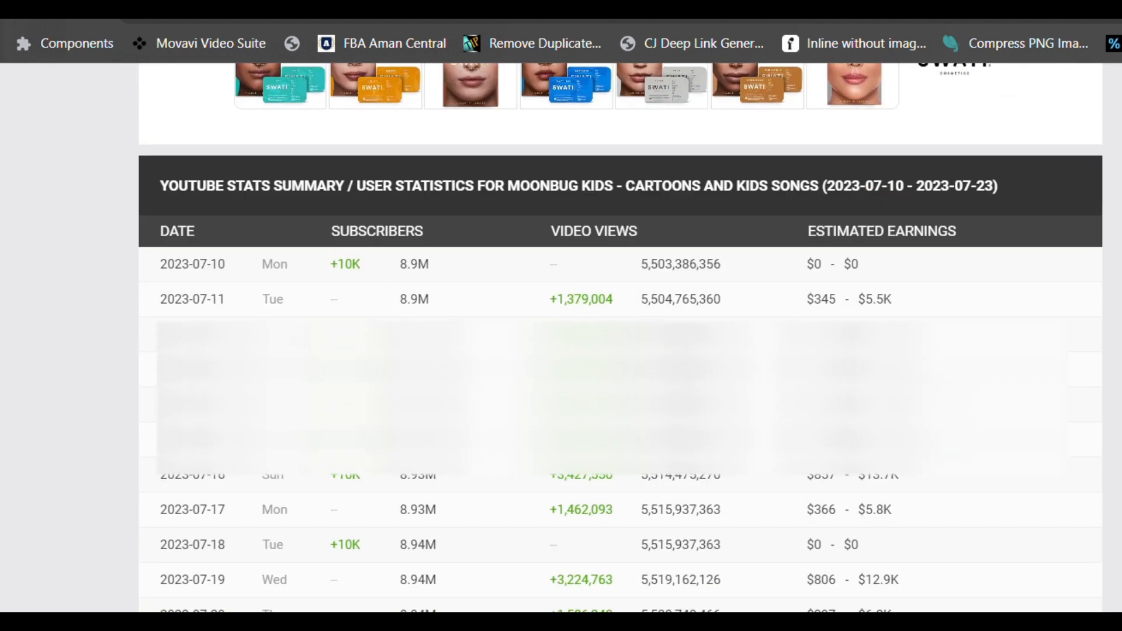
{"action": "scroll", "coordinate": [620, 337], "scroll_direction": "up", "scroll_amount": 5}
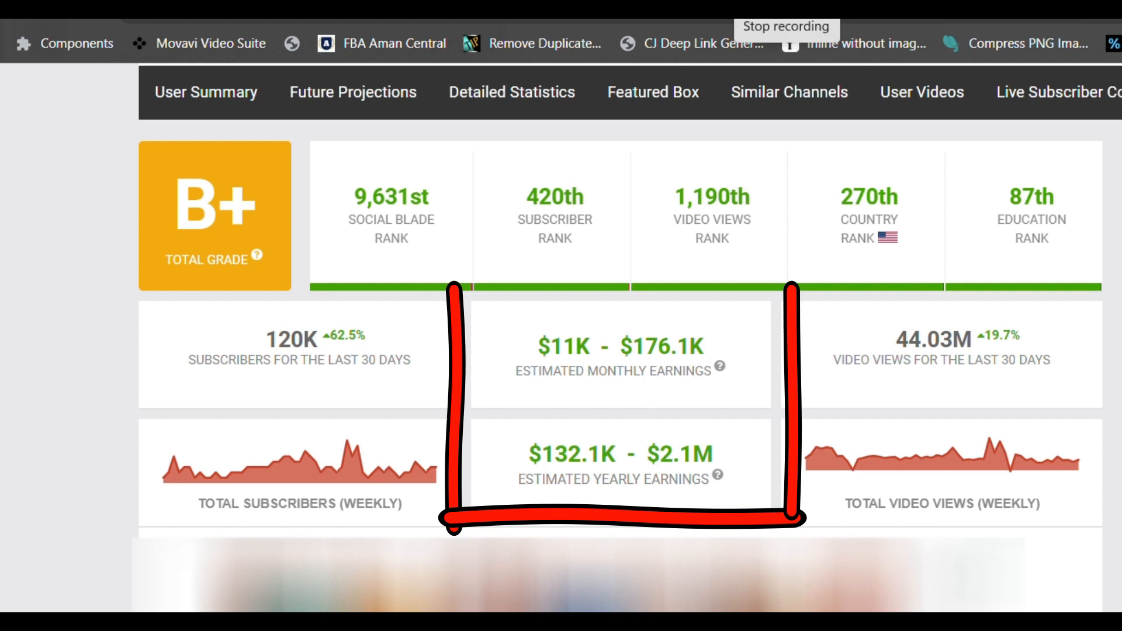